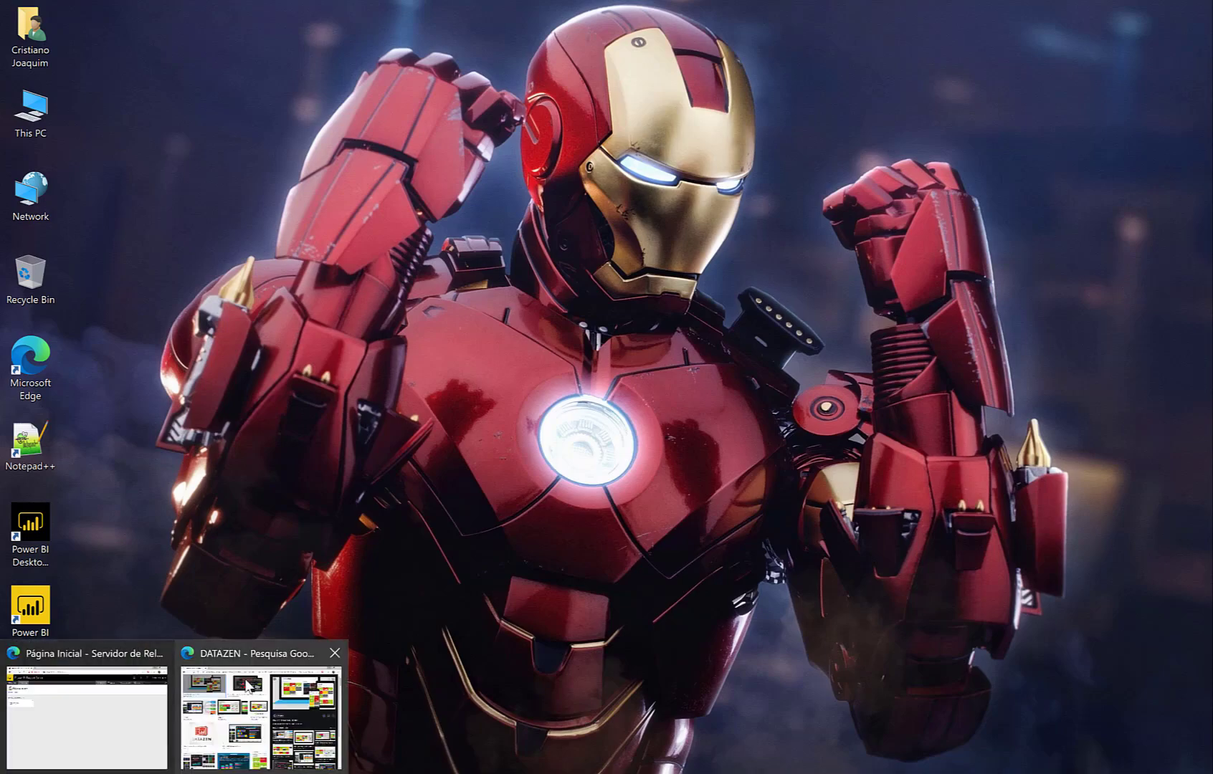
Switch to the DATAZEN image search results and examine the previews of the product logo, Store Expenses dashboard, phone layout and Datazen Overview.
{"action": "left_click", "coordinate": [249, 684]}
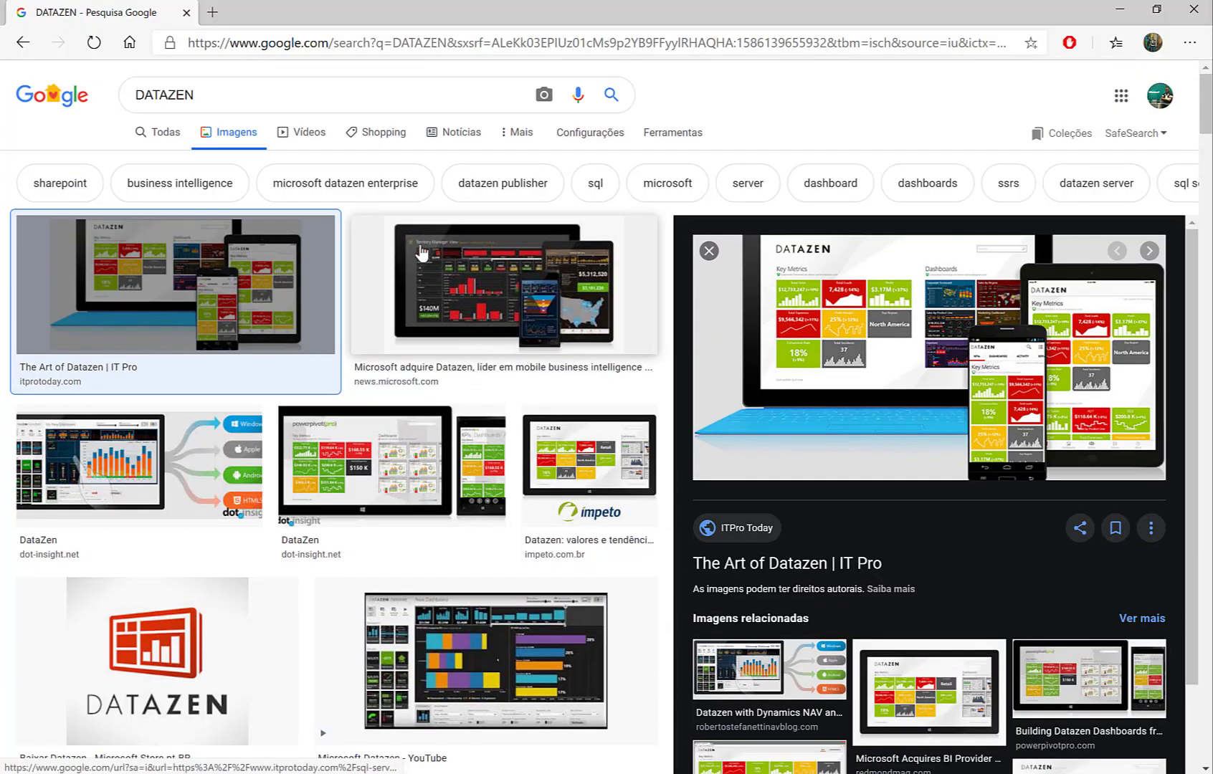
{"action": "scroll", "coordinate": [459, 287], "scroll_direction": "down", "scroll_amount": 2}
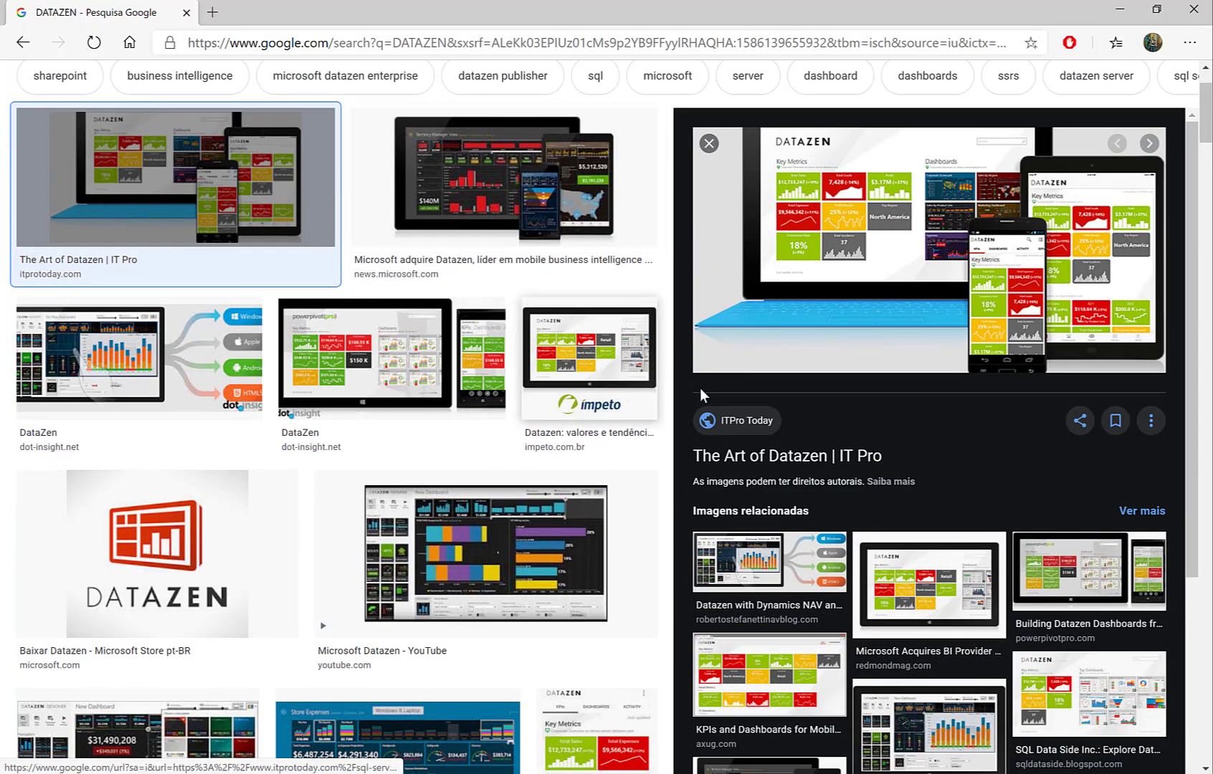
{"action": "scroll", "coordinate": [688, 394], "scroll_direction": "down", "scroll_amount": 3}
{"action": "scroll", "coordinate": [149, 444], "scroll_direction": "down", "scroll_amount": 2}
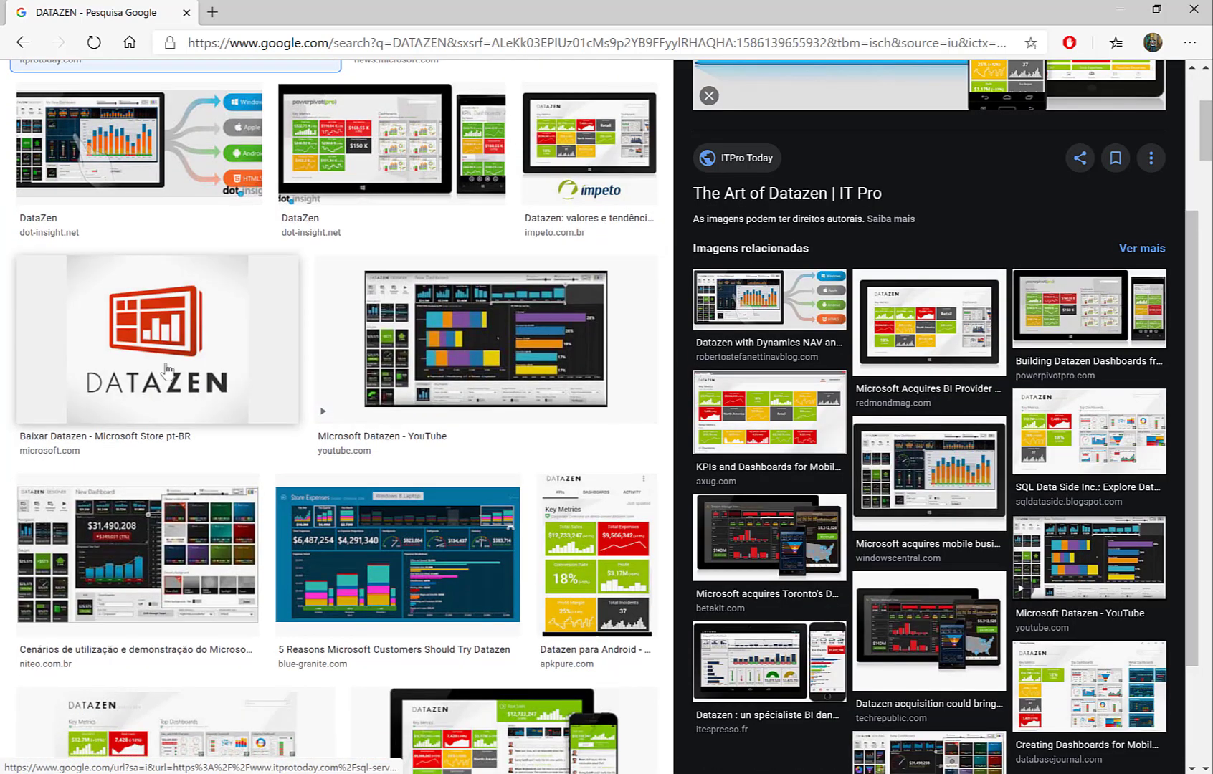
{"action": "left_click", "coordinate": [168, 369]}
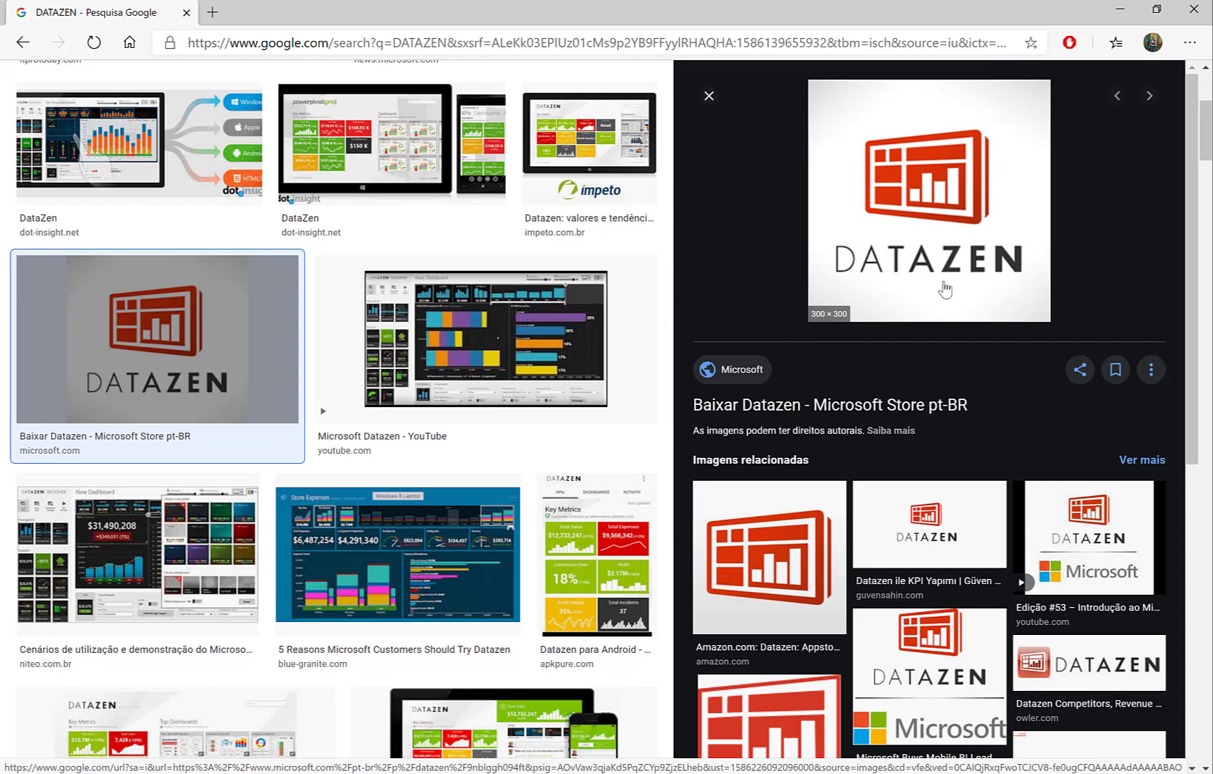
{"action": "left_click", "coordinate": [306, 629]}
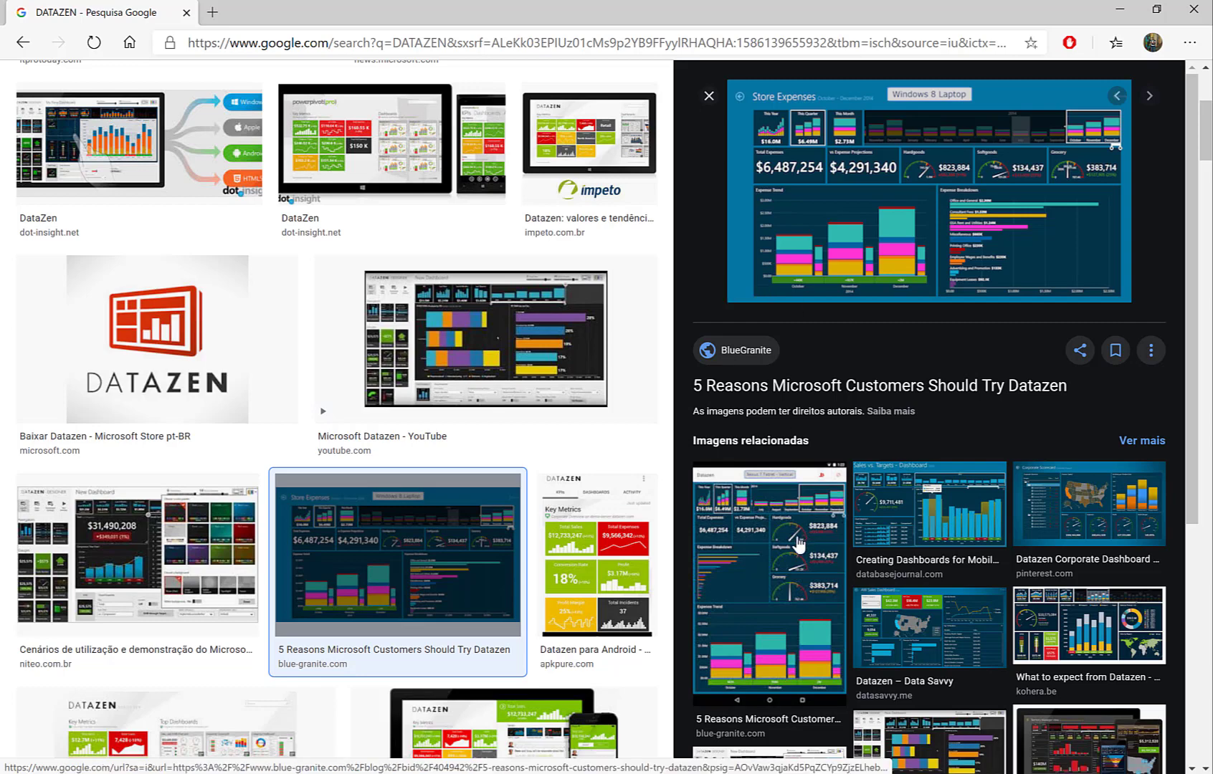
{"action": "left_click", "coordinate": [795, 502]}
{"action": "scroll", "coordinate": [921, 280], "scroll_direction": "down", "scroll_amount": 7}
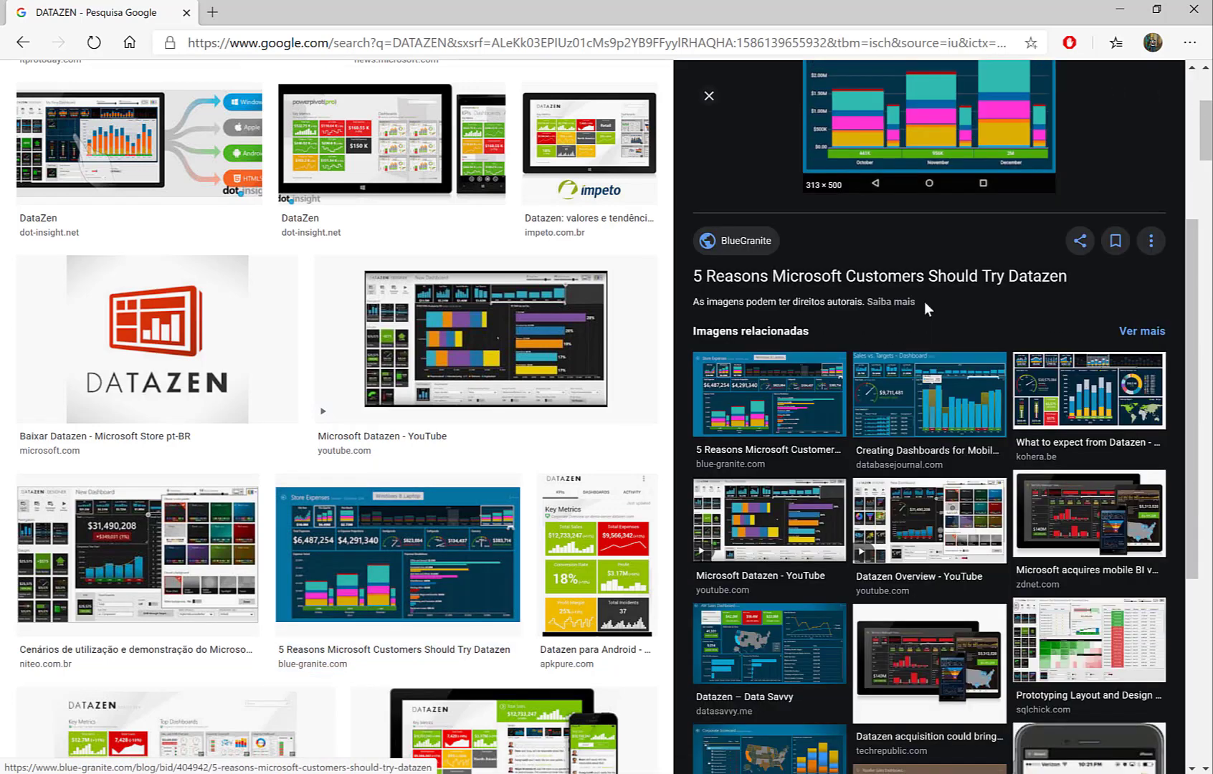
{"action": "left_click", "coordinate": [931, 274]}
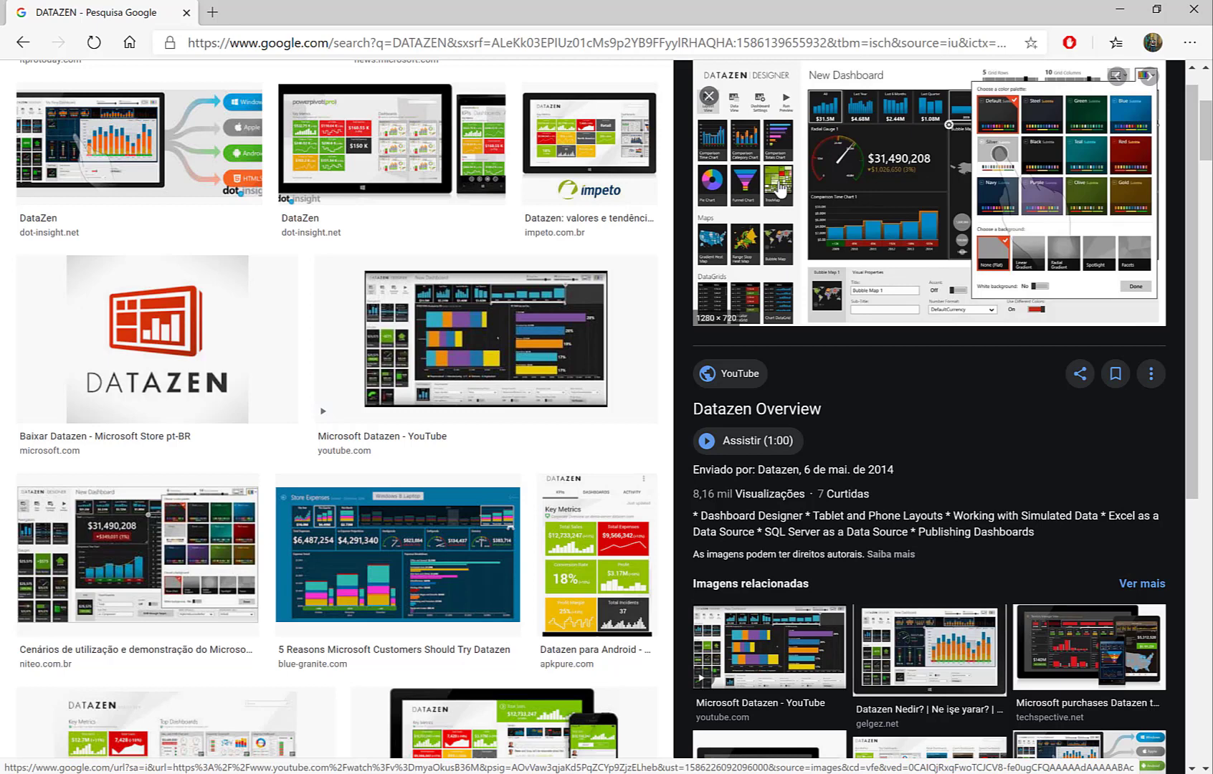
{"action": "left_click", "coordinate": [1112, 10]}
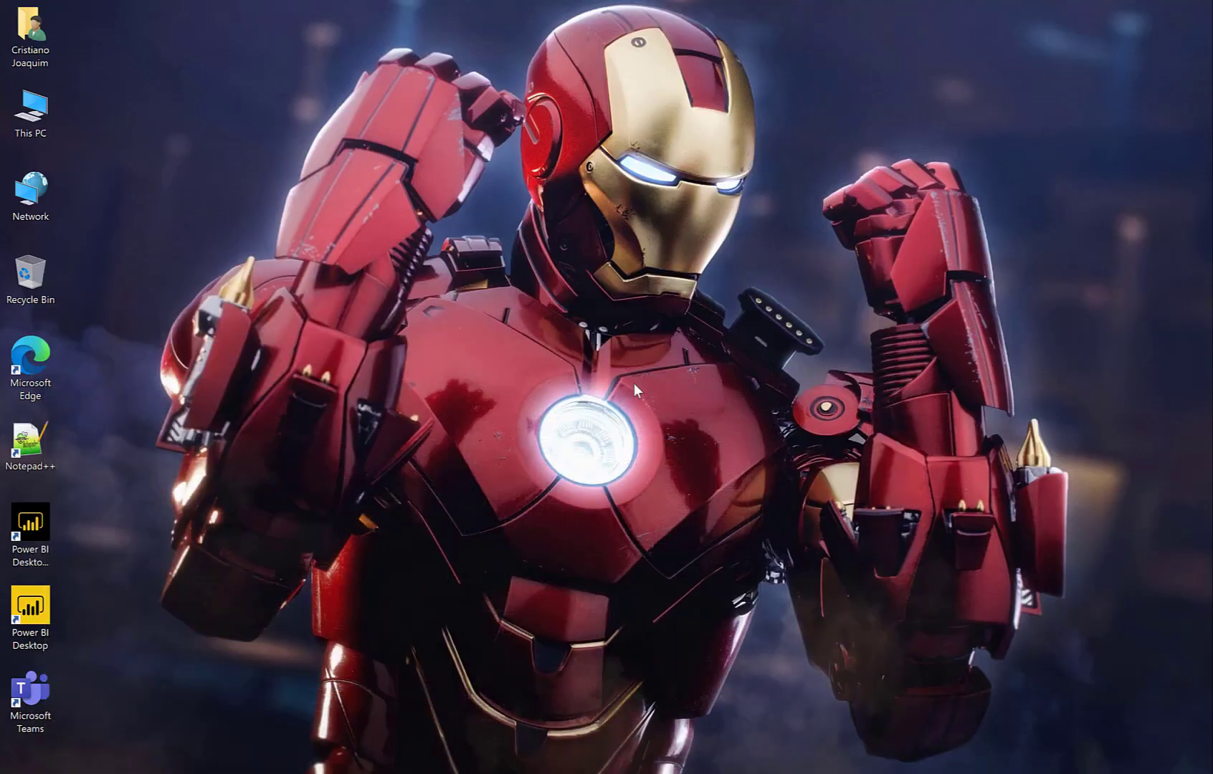
{"action": "mouse_move", "coordinate": [174, 770]}
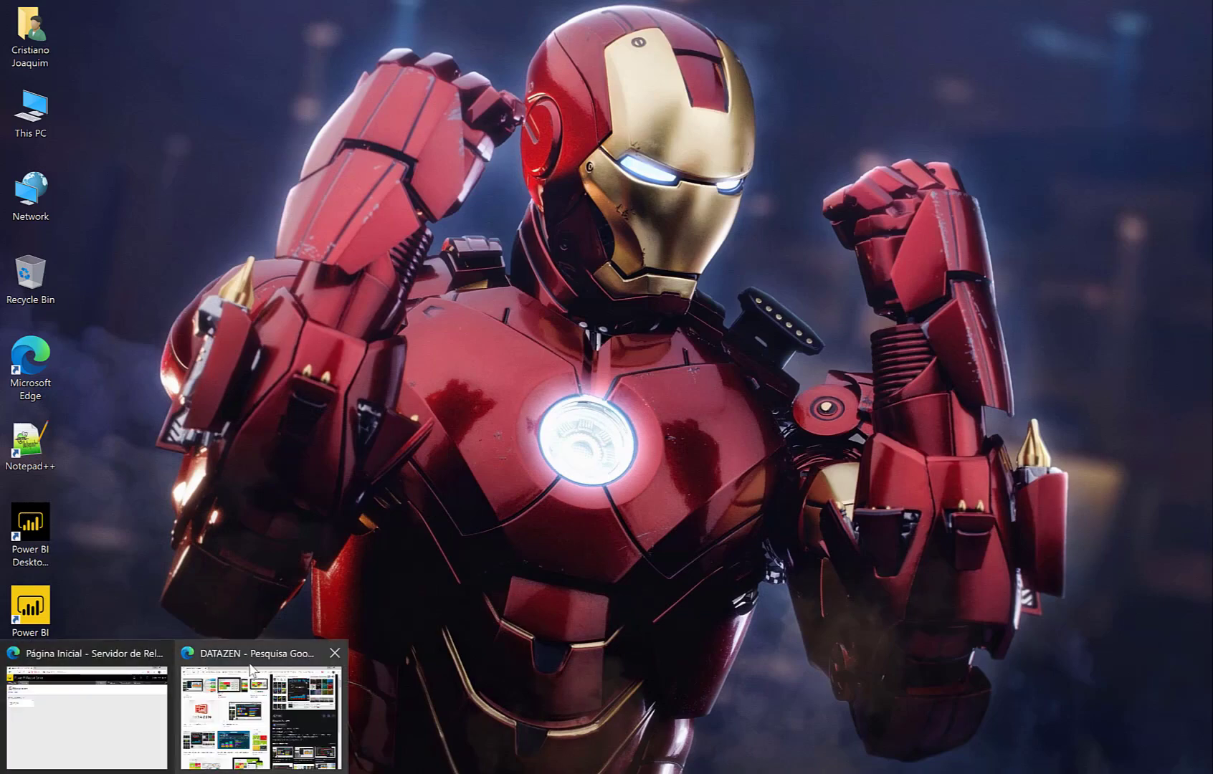
{"action": "left_click", "coordinate": [85, 663]}
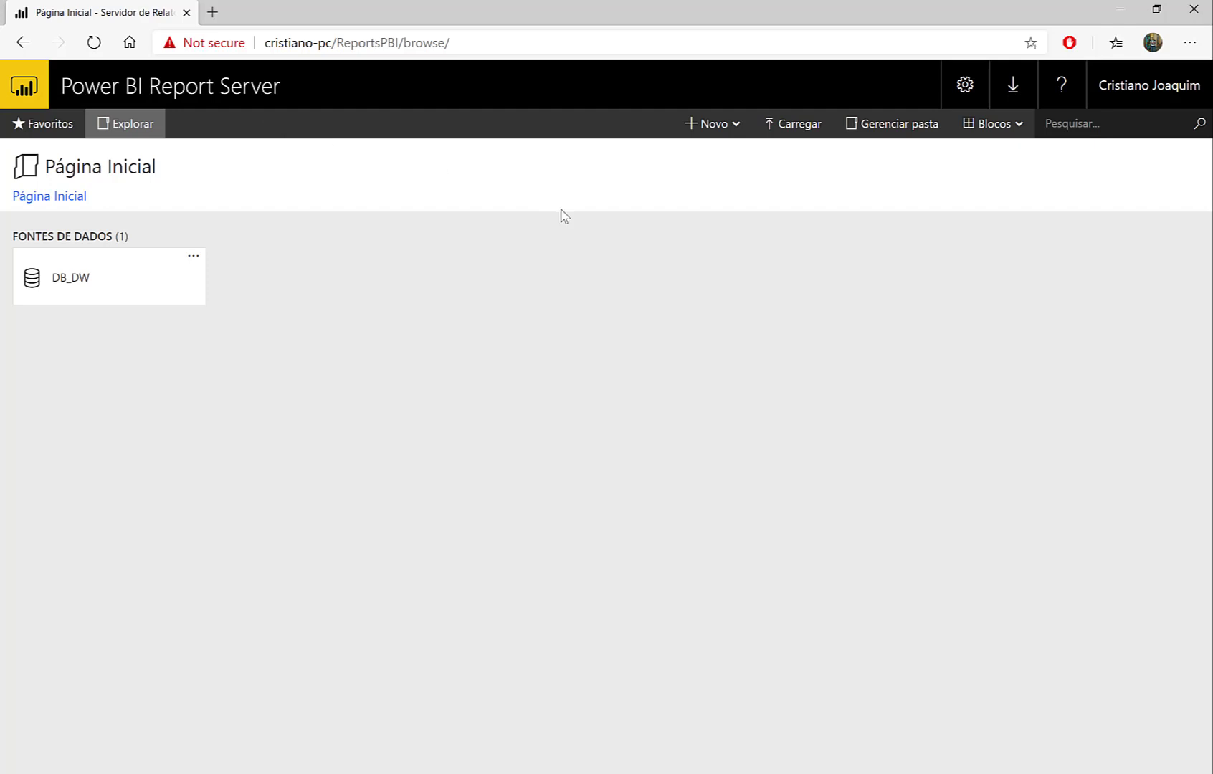
{"action": "left_click", "coordinate": [727, 133]}
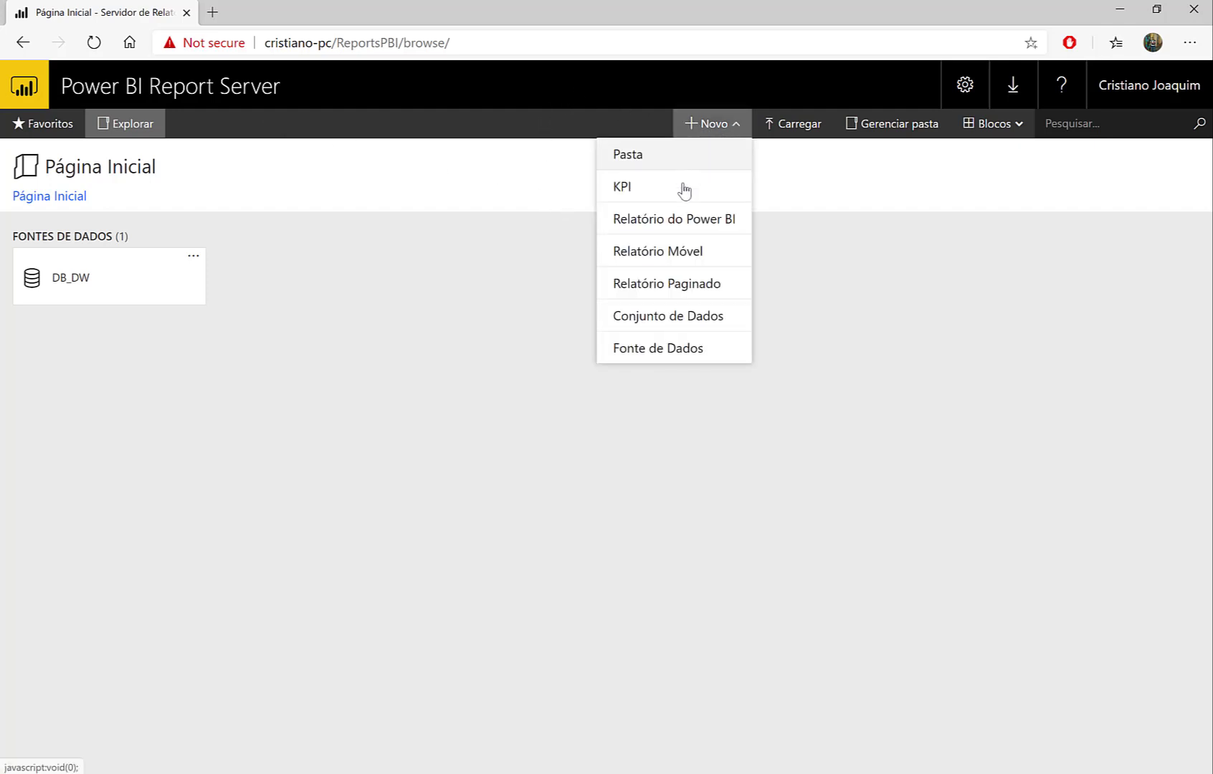
{"action": "left_click", "coordinate": [661, 260]}
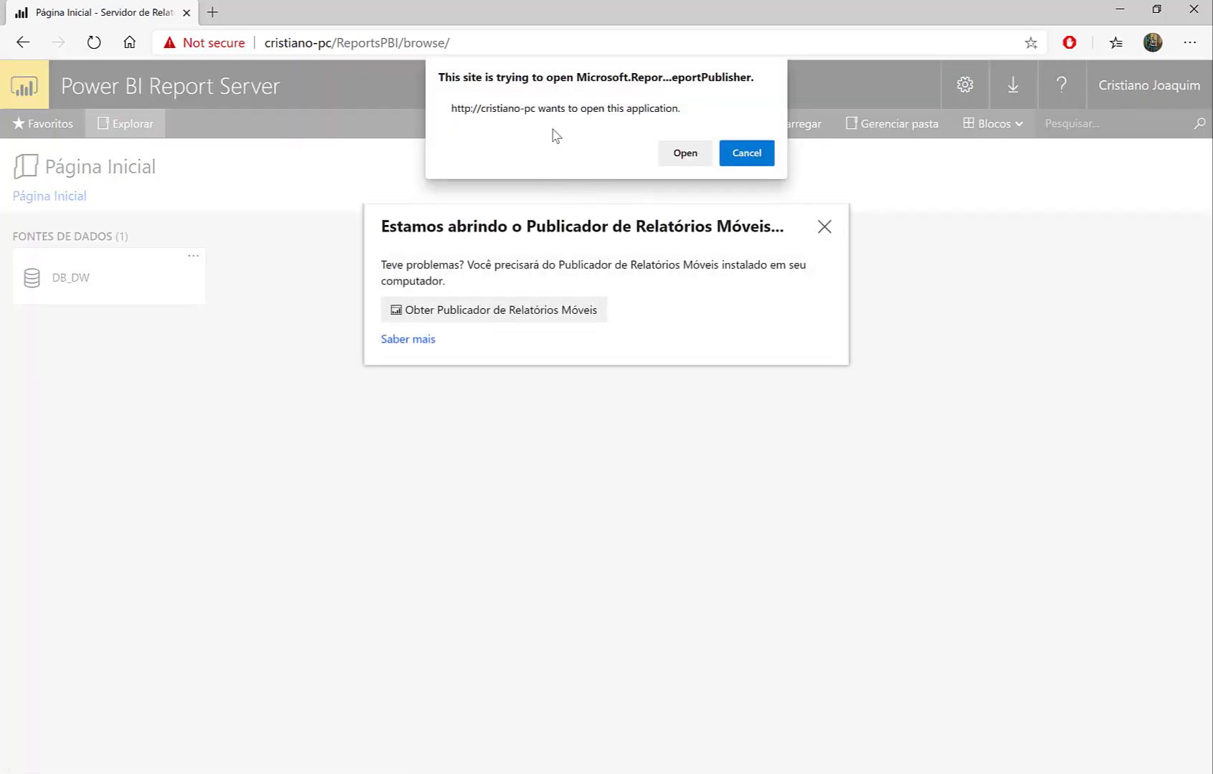
{"action": "left_click", "coordinate": [741, 159]}
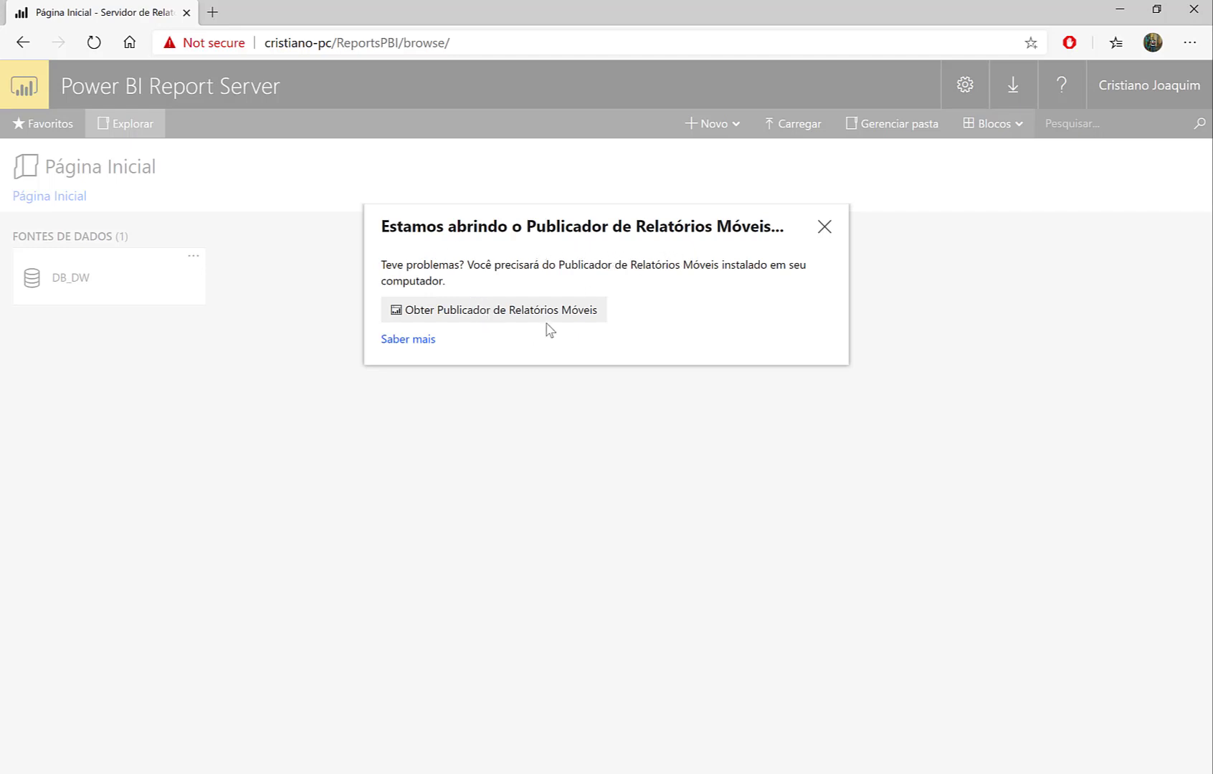
{"action": "left_click", "coordinate": [824, 228]}
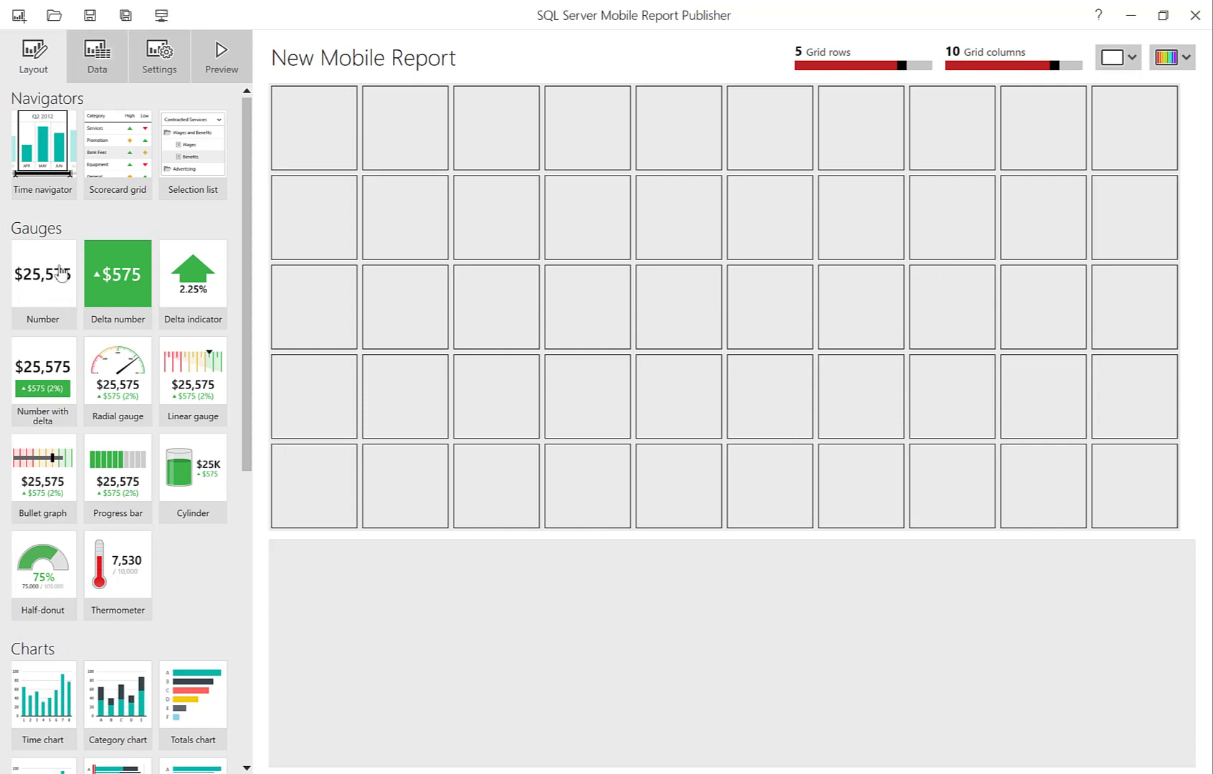
Try a Number gauge spanning two rows and two columns in the report grid's top-left corner, and delete it.
{"action": "left_click_drag", "start_coordinate": [61, 273], "coordinate": [311, 108]}
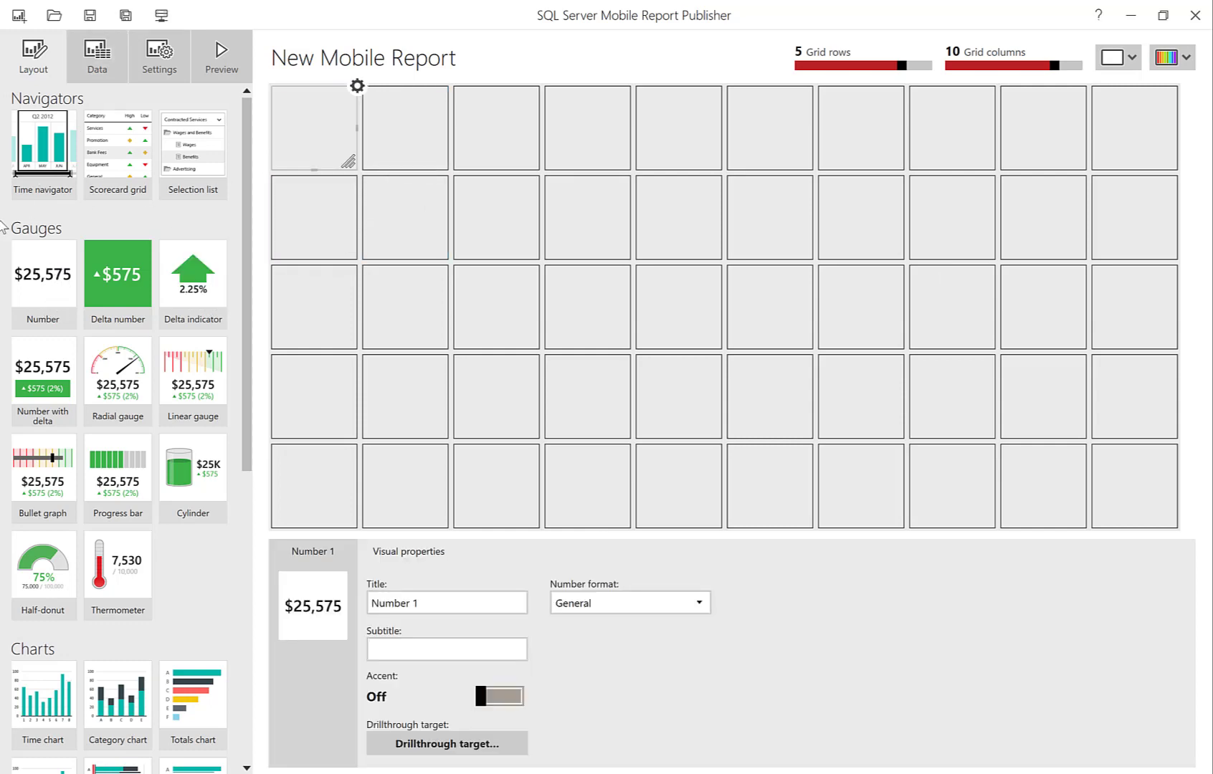
{"action": "left_click_drag", "start_coordinate": [349, 161], "coordinate": [434, 266]}
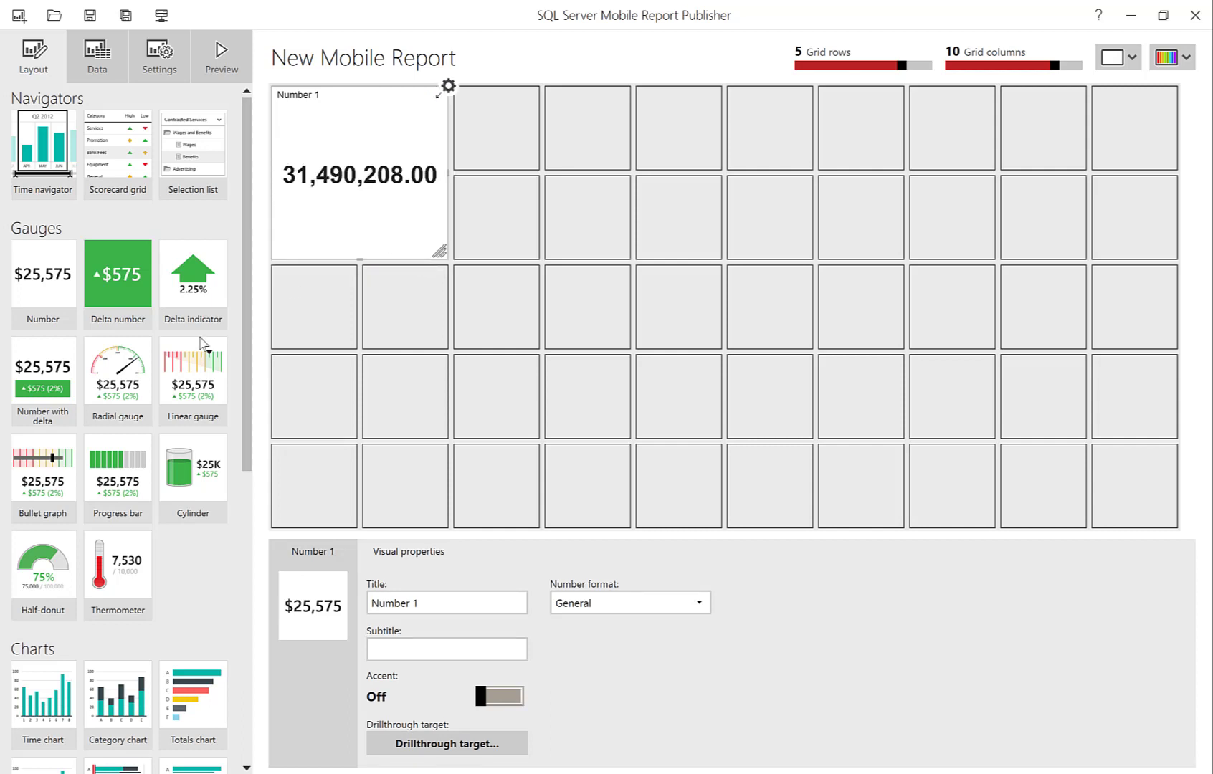
{"action": "key", "text": "Delete"}
Add a Time chart spanning two rows and two columns in the grid's top-left corner, titled "Título de Exemplo".
{"action": "left_click_drag", "start_coordinate": [41, 706], "coordinate": [447, 258]}
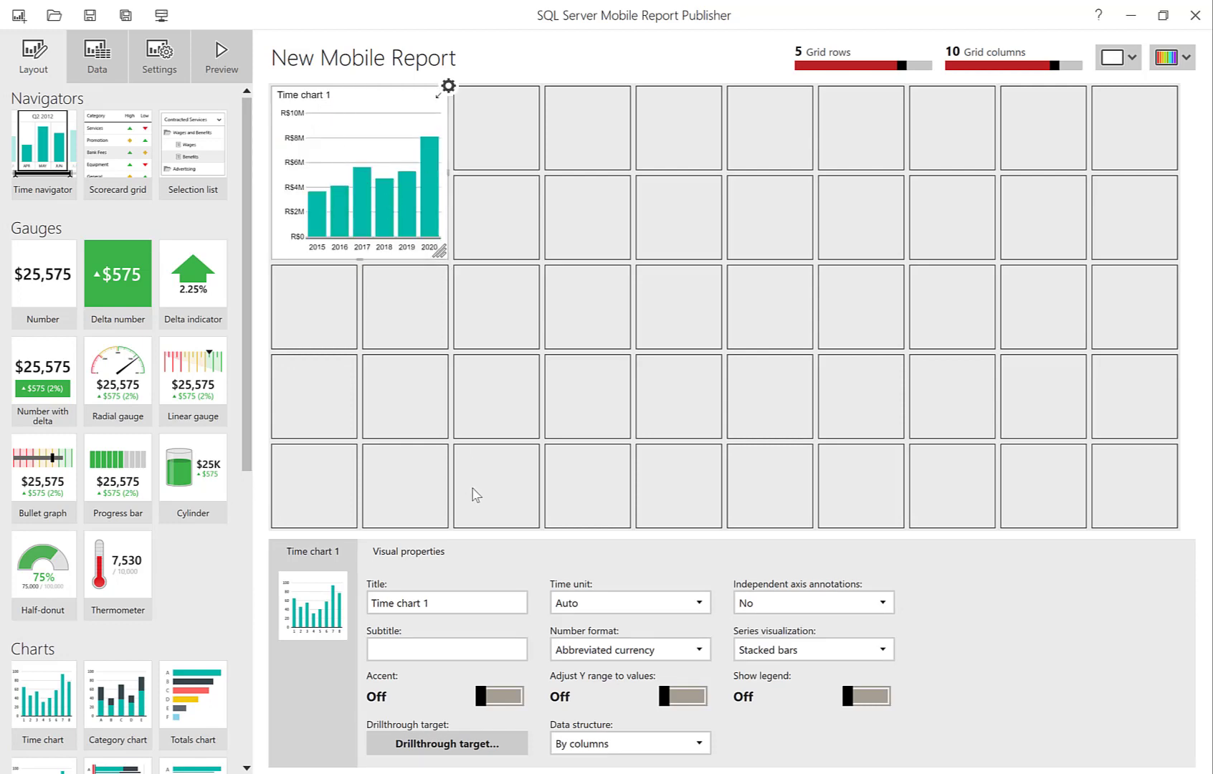
{"action": "left_click", "coordinate": [466, 606]}
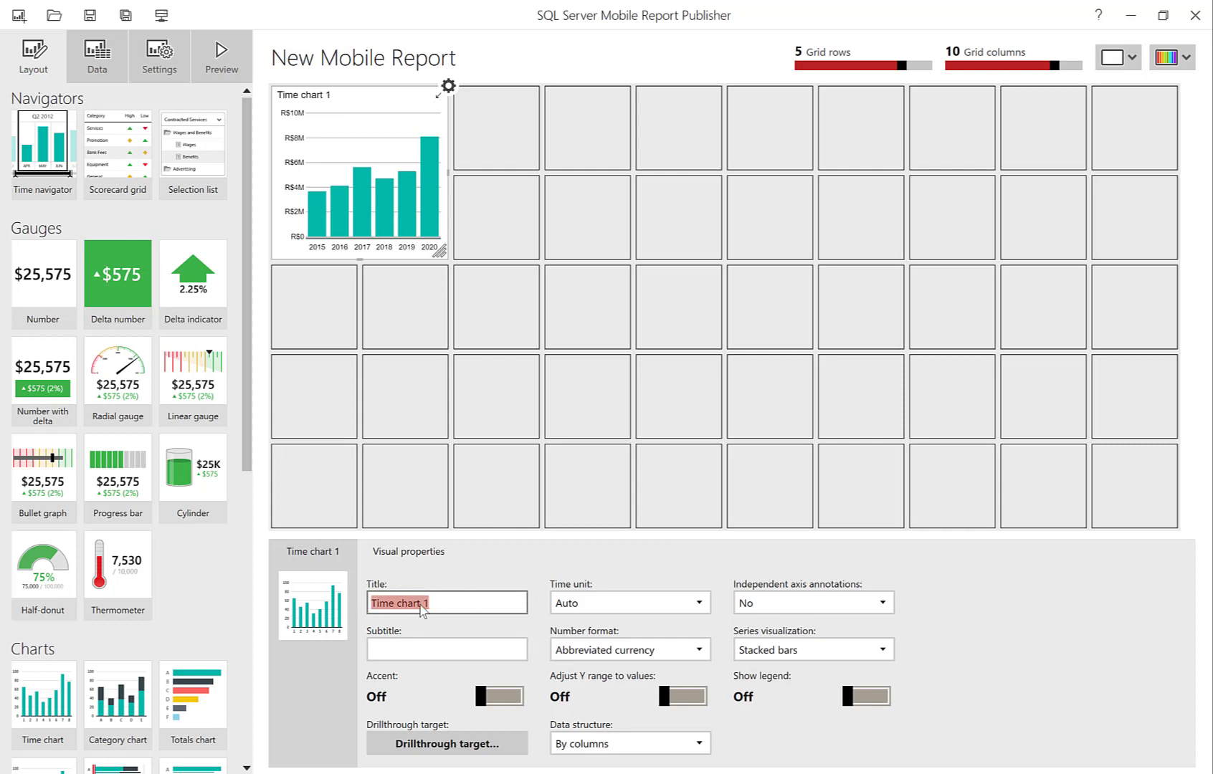
{"action": "type", "text": "Título de Exemplo"}
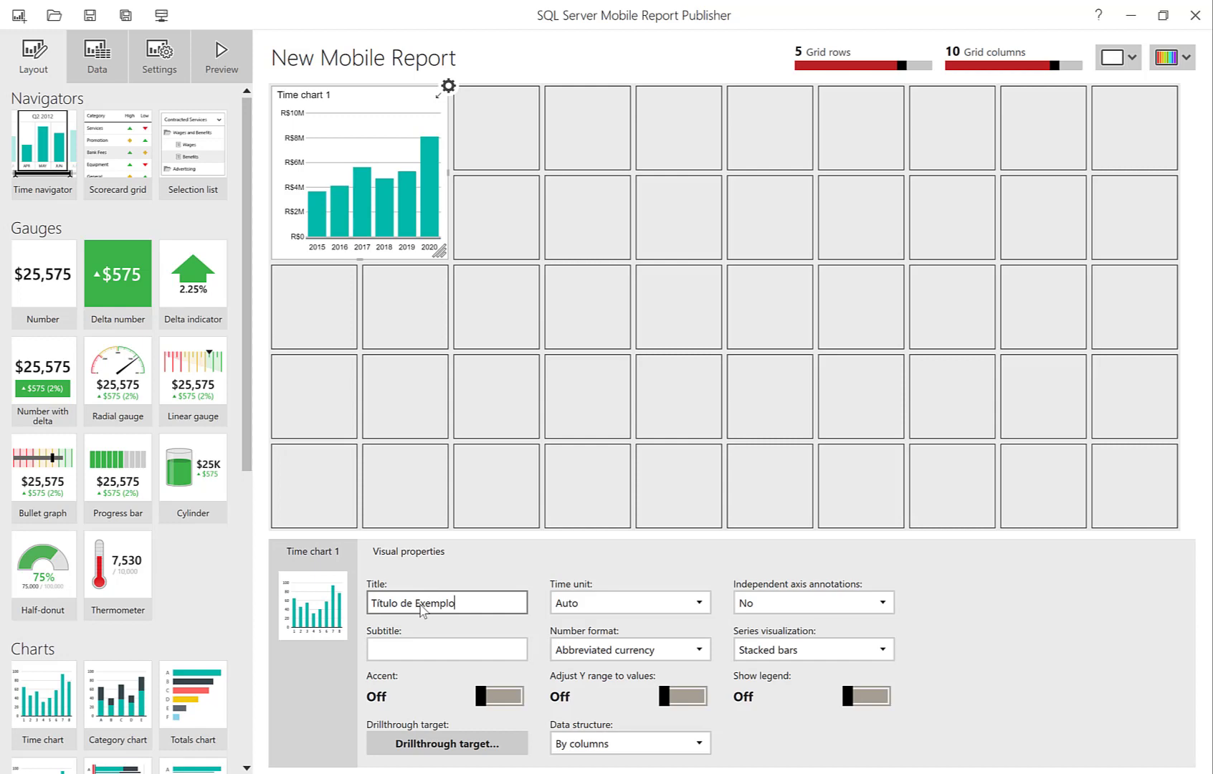
Review the chart's simulated data table and the Report server and Excel sources offered for adding data, without adding any.
{"action": "left_click", "coordinate": [104, 69]}
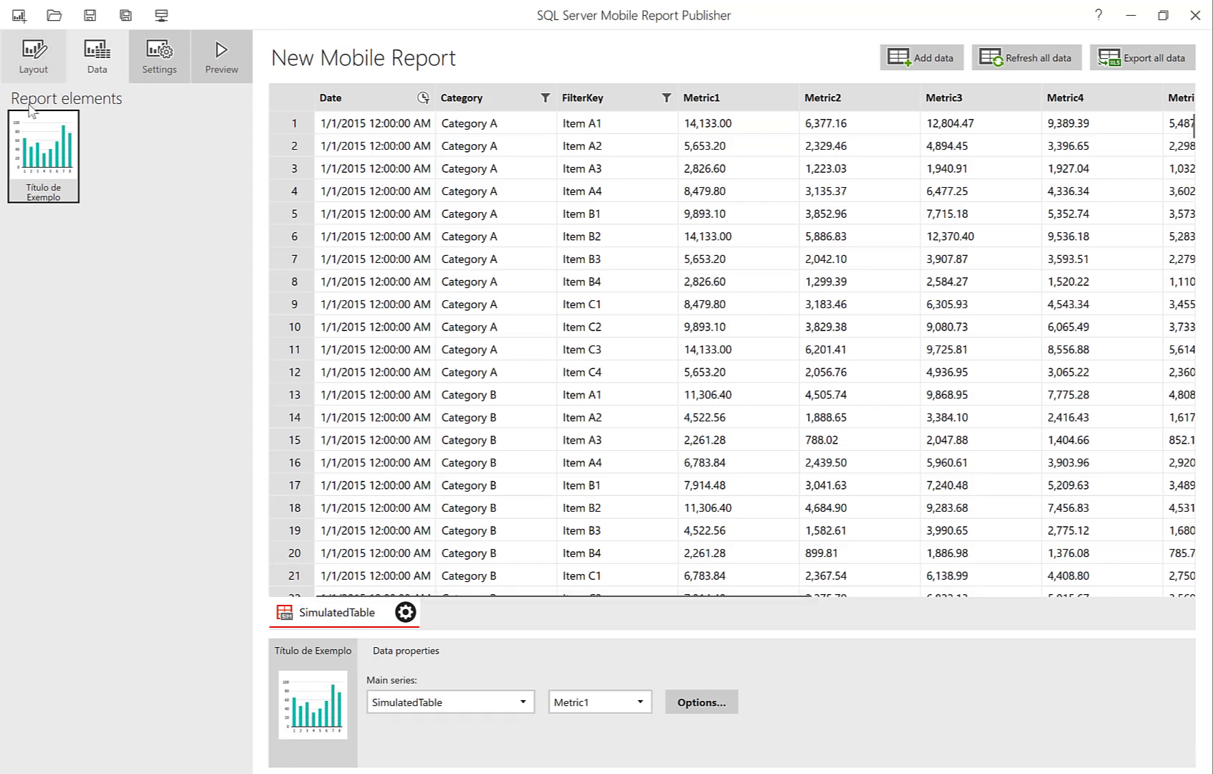
{"action": "left_click", "coordinate": [33, 54]}
{"action": "left_click", "coordinate": [97, 63]}
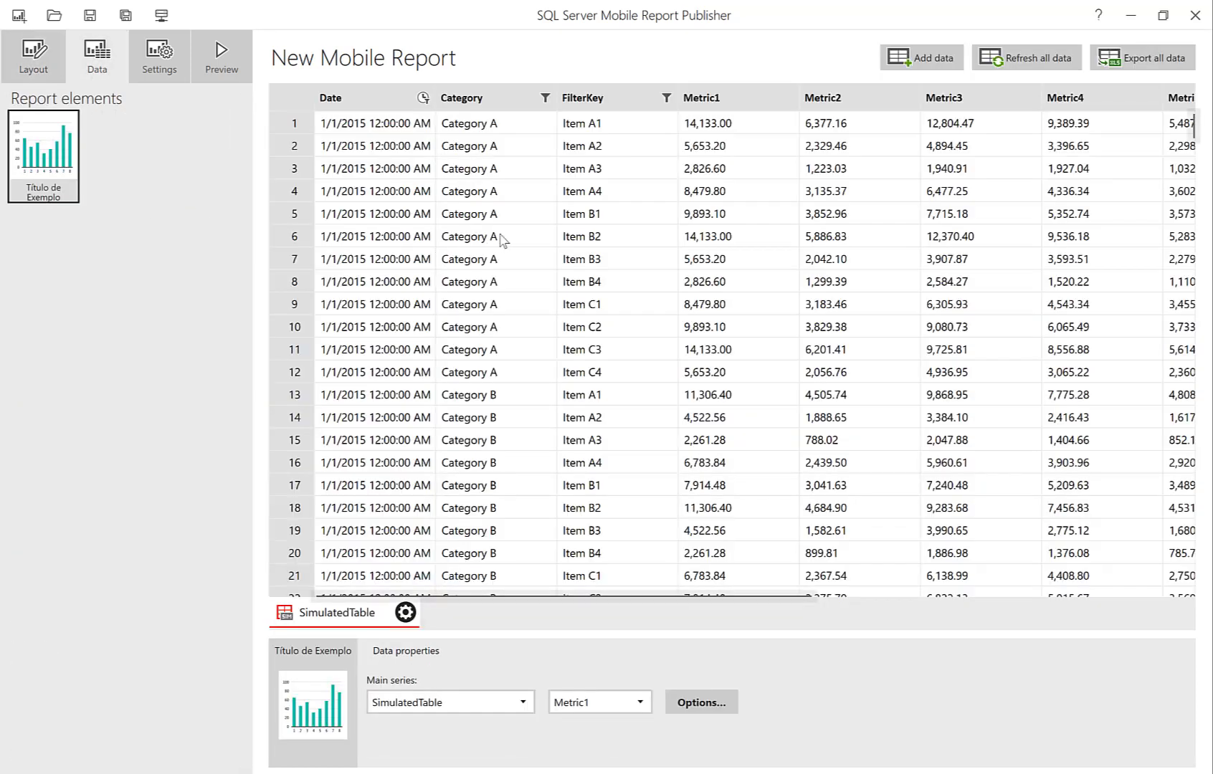
{"action": "left_click", "coordinate": [910, 60]}
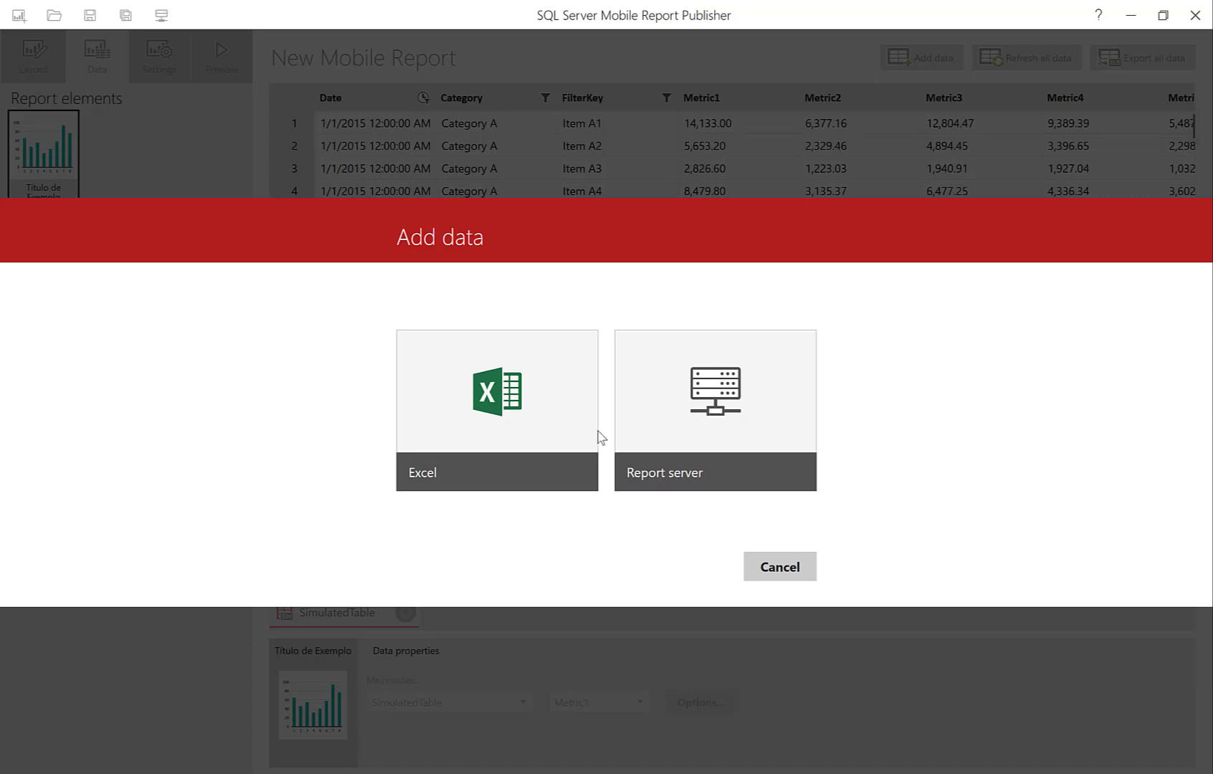
{"action": "left_click", "coordinate": [729, 418]}
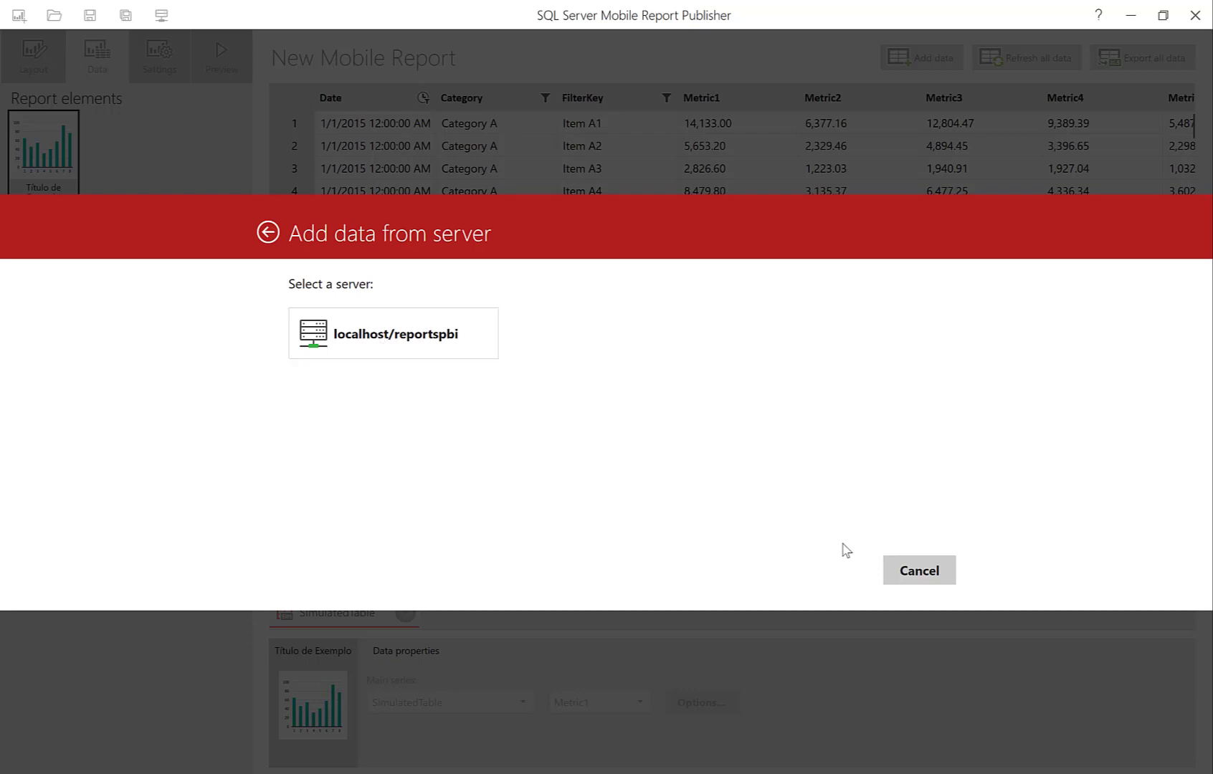
{"action": "left_click", "coordinate": [904, 571]}
{"action": "left_click", "coordinate": [930, 59]}
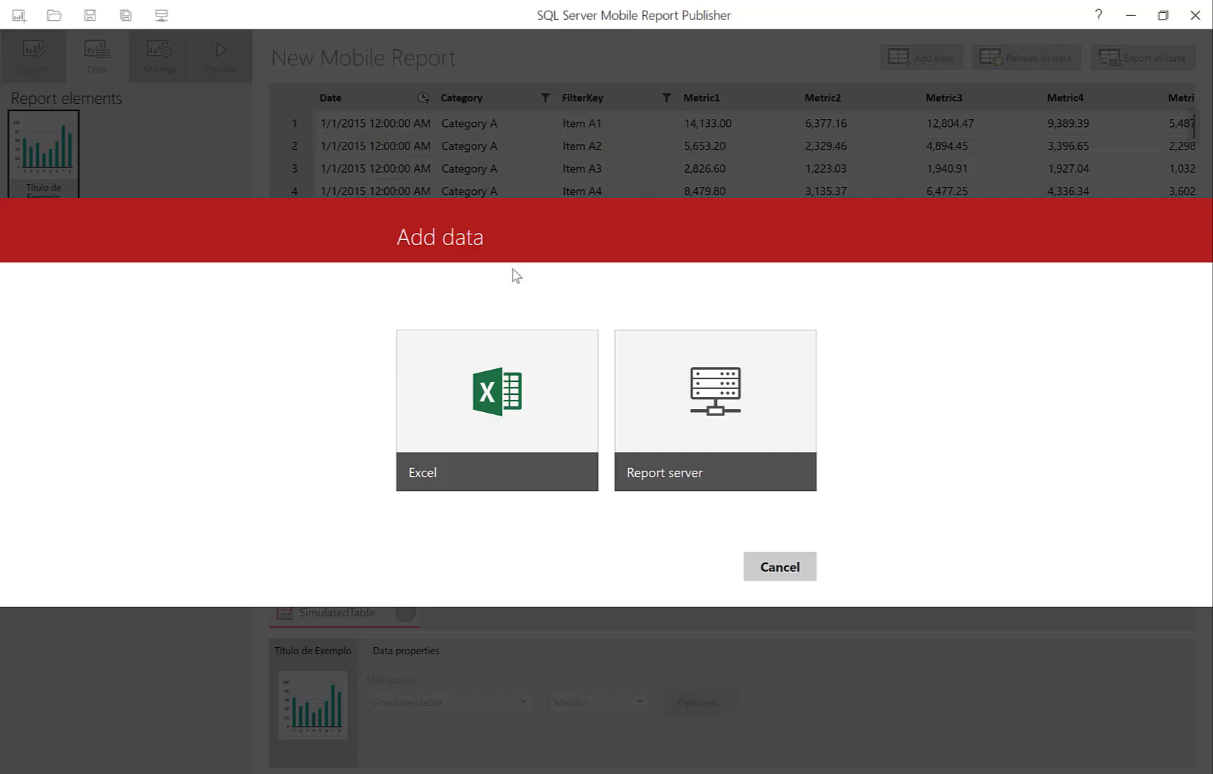
{"action": "left_click", "coordinate": [571, 372]}
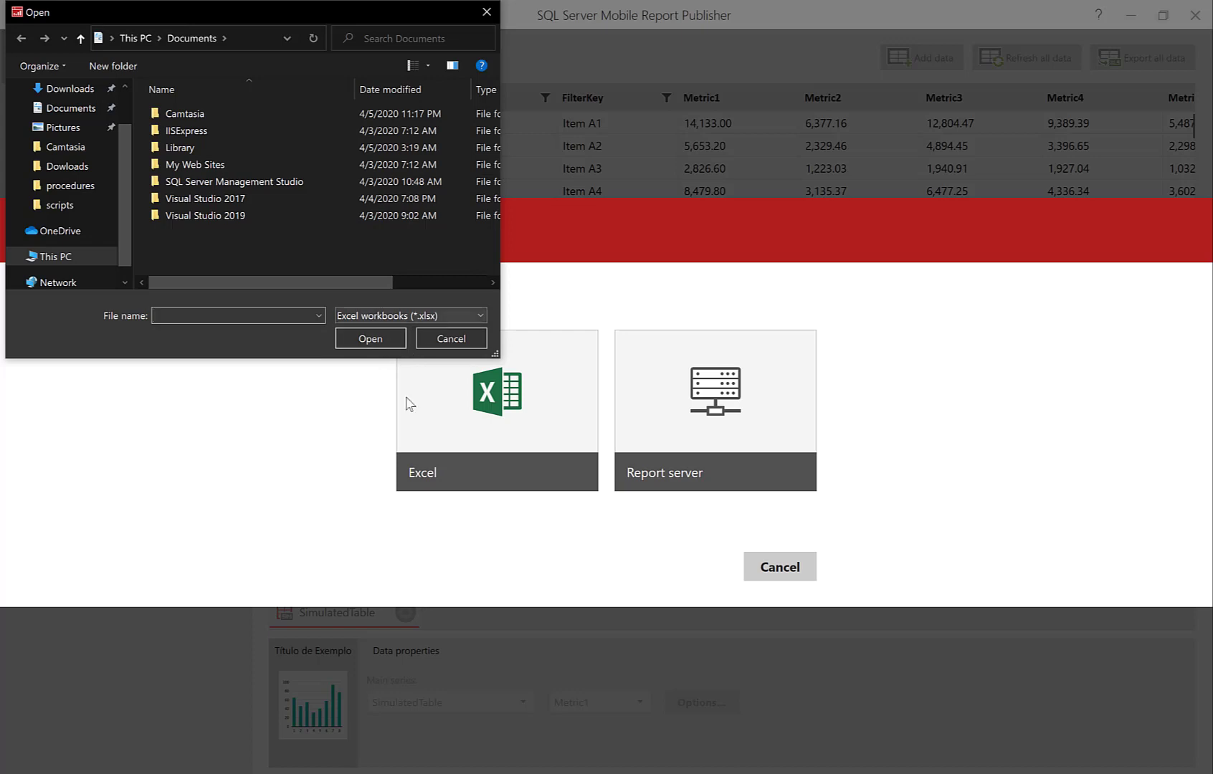
{"action": "left_click", "coordinate": [442, 334]}
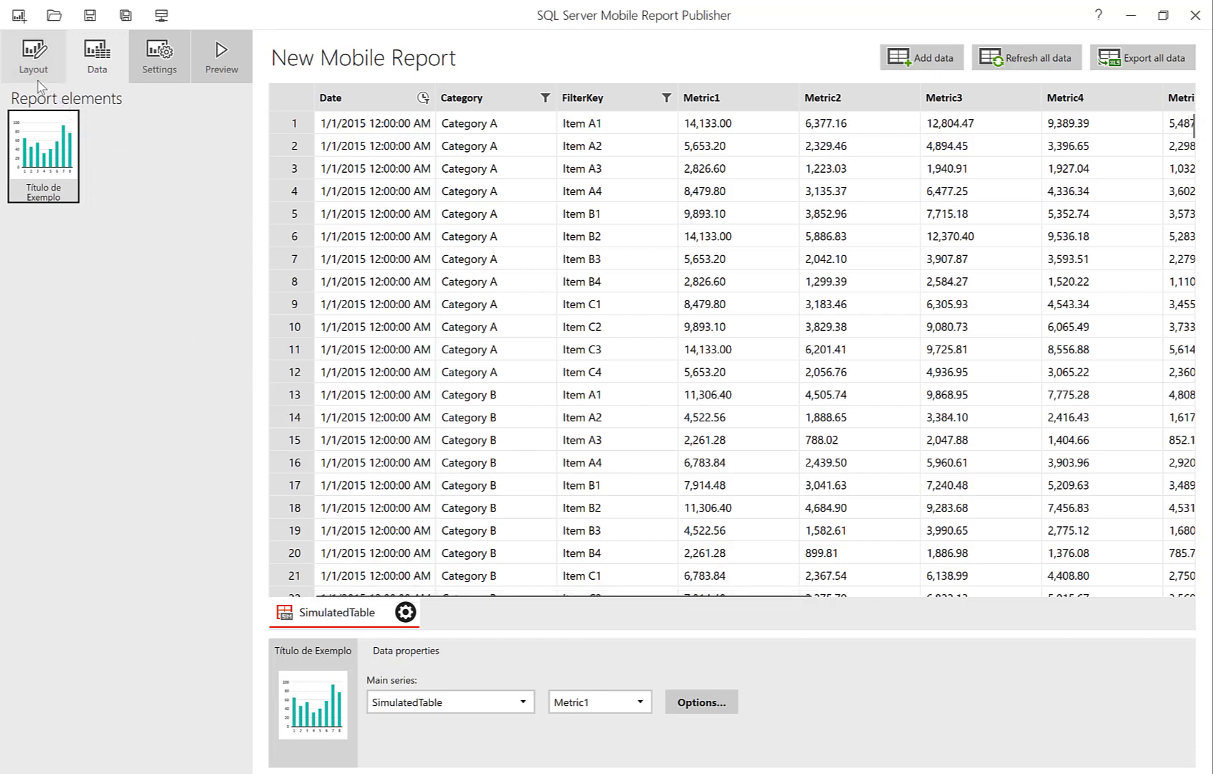
Set the report title to "Relatório de Exemplo" in the report settings.
{"action": "left_click", "coordinate": [162, 68]}
{"action": "left_click_drag", "start_coordinate": [407, 119], "coordinate": [187, 124]}
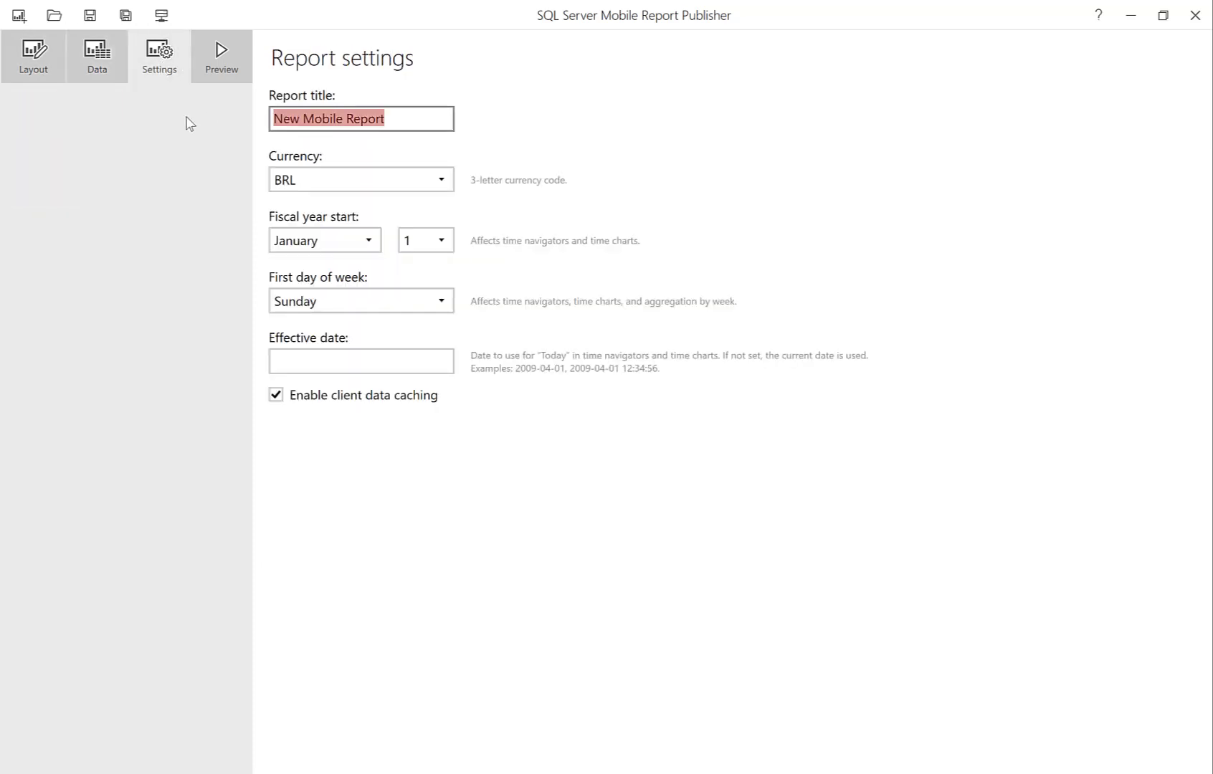
{"action": "type", "text": "Re"}
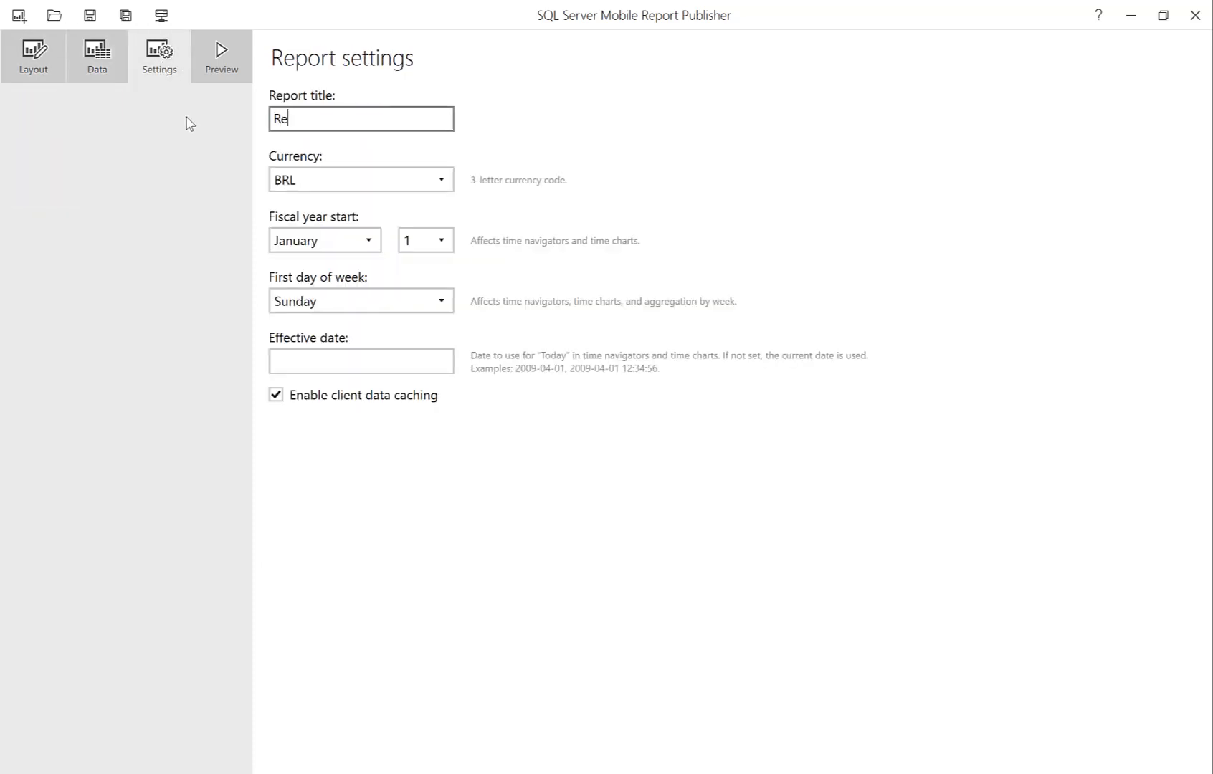
{"action": "type", "text": "latório de Exemplo"}
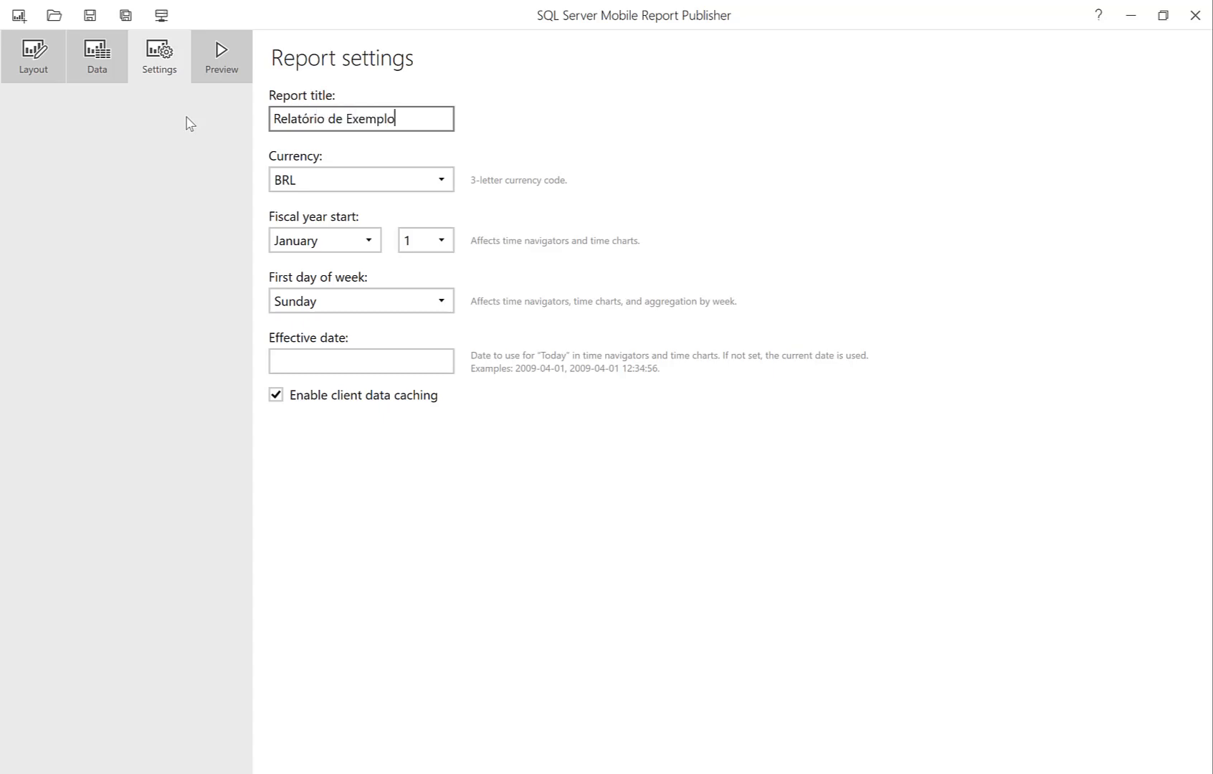
Examine the available currency codes and the month options for the fiscal year start.
{"action": "left_click", "coordinate": [437, 184]}
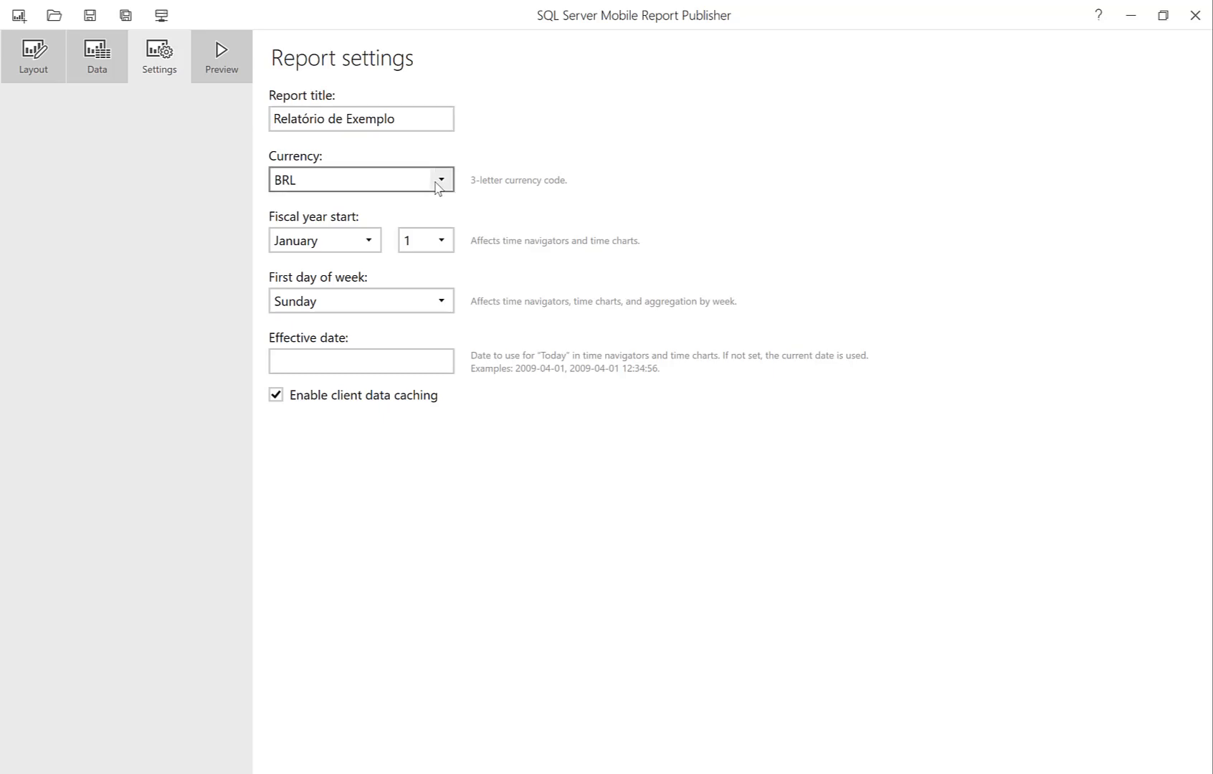
{"action": "left_click", "coordinate": [435, 182]}
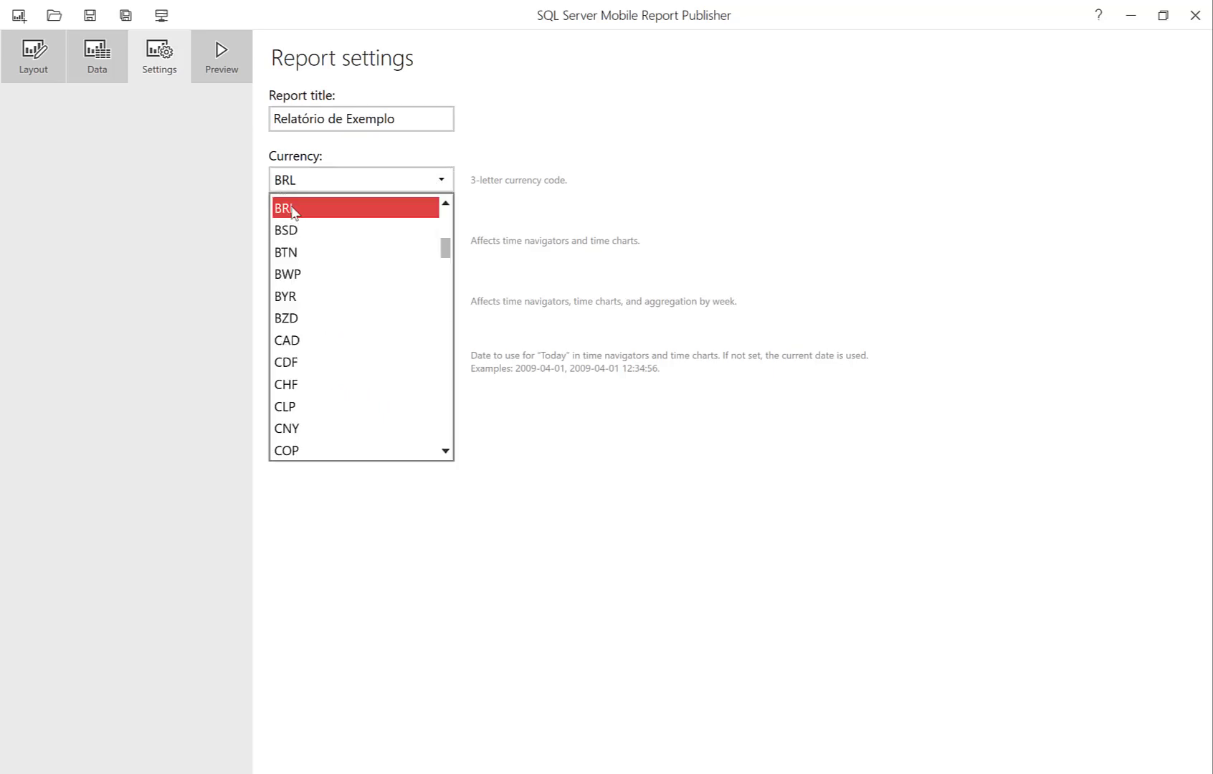
{"action": "left_click_drag", "start_coordinate": [445, 248], "coordinate": [447, 423]}
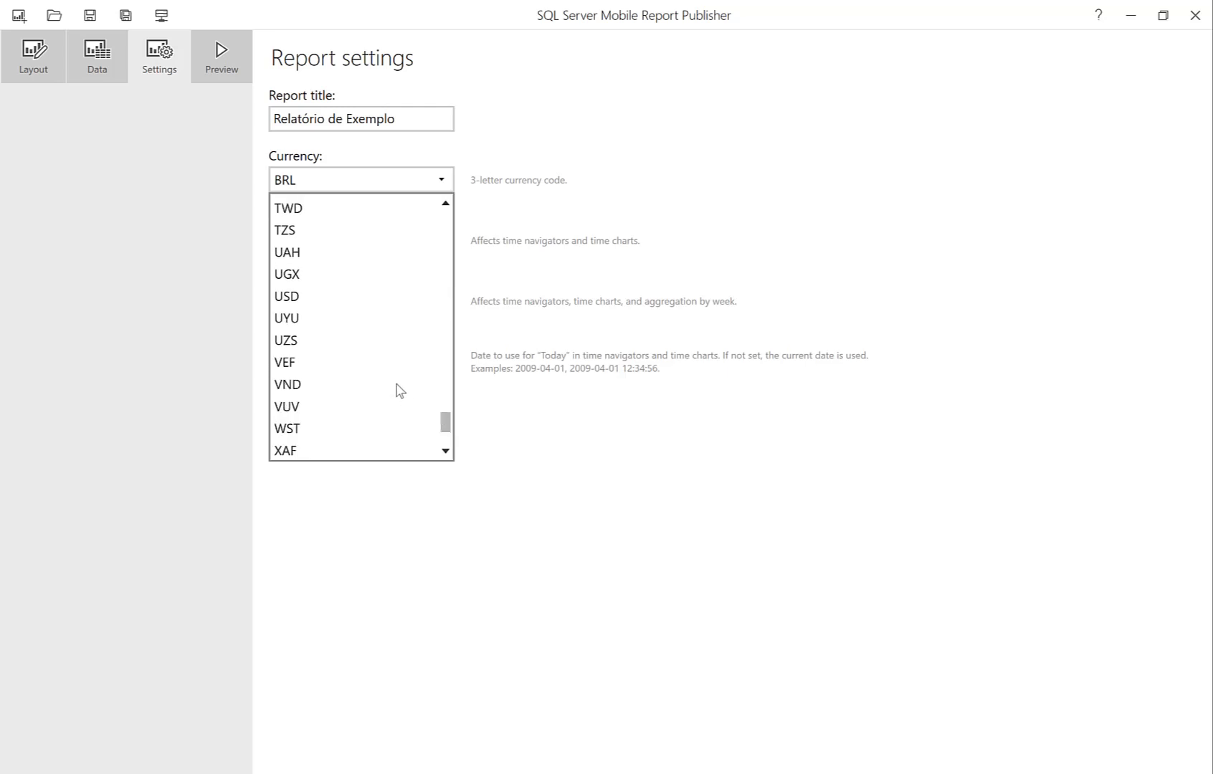
{"action": "left_click", "coordinate": [855, 509]}
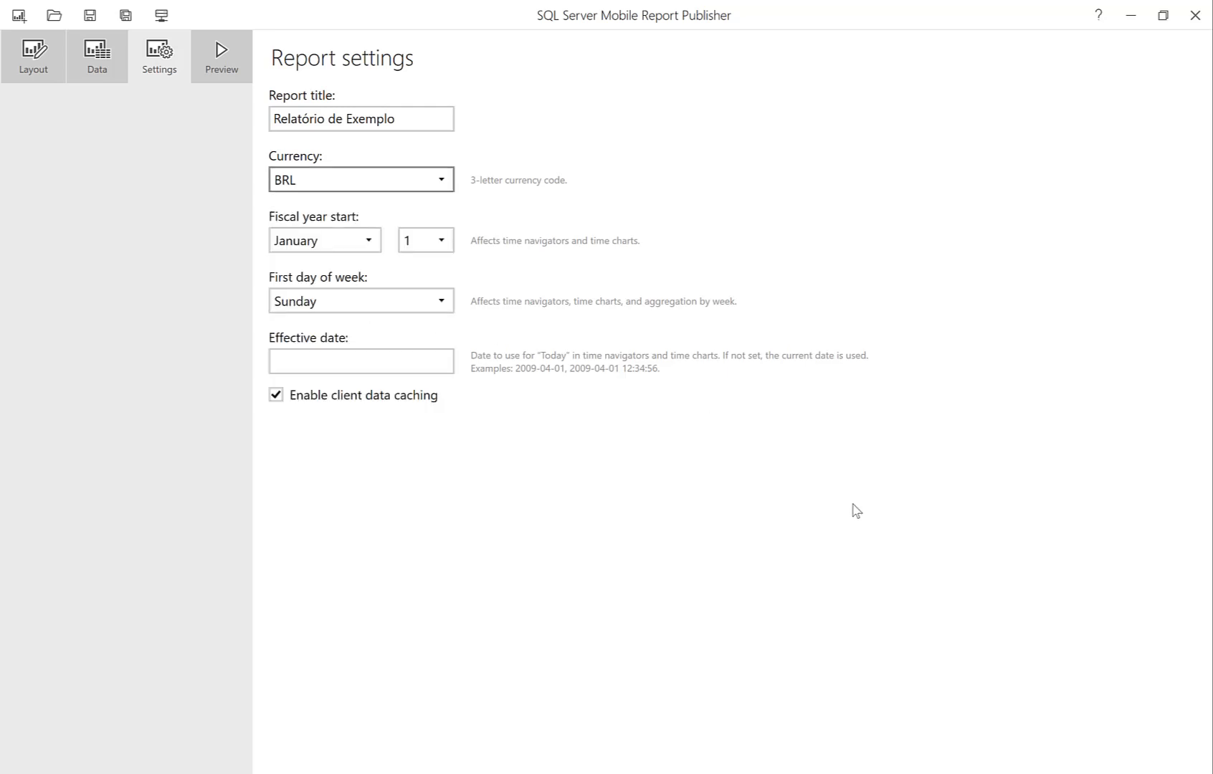
{"action": "left_click", "coordinate": [334, 247]}
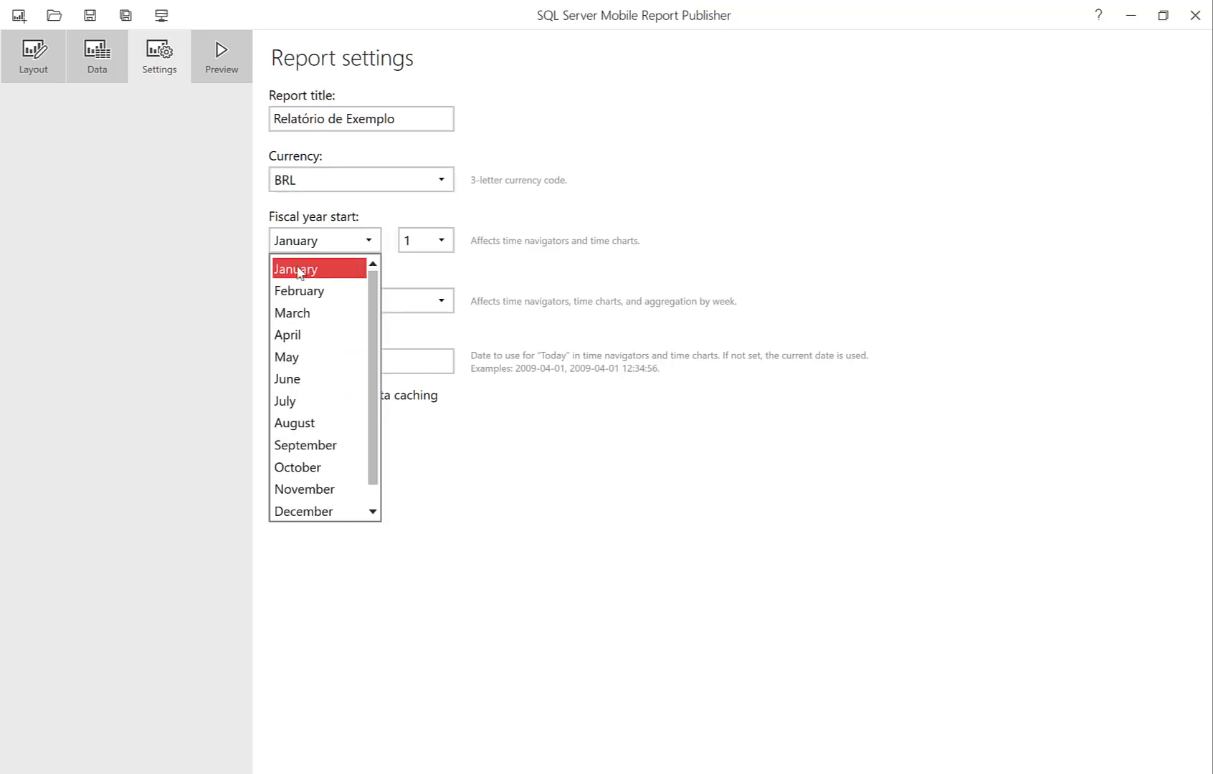
{"action": "left_click", "coordinate": [531, 262]}
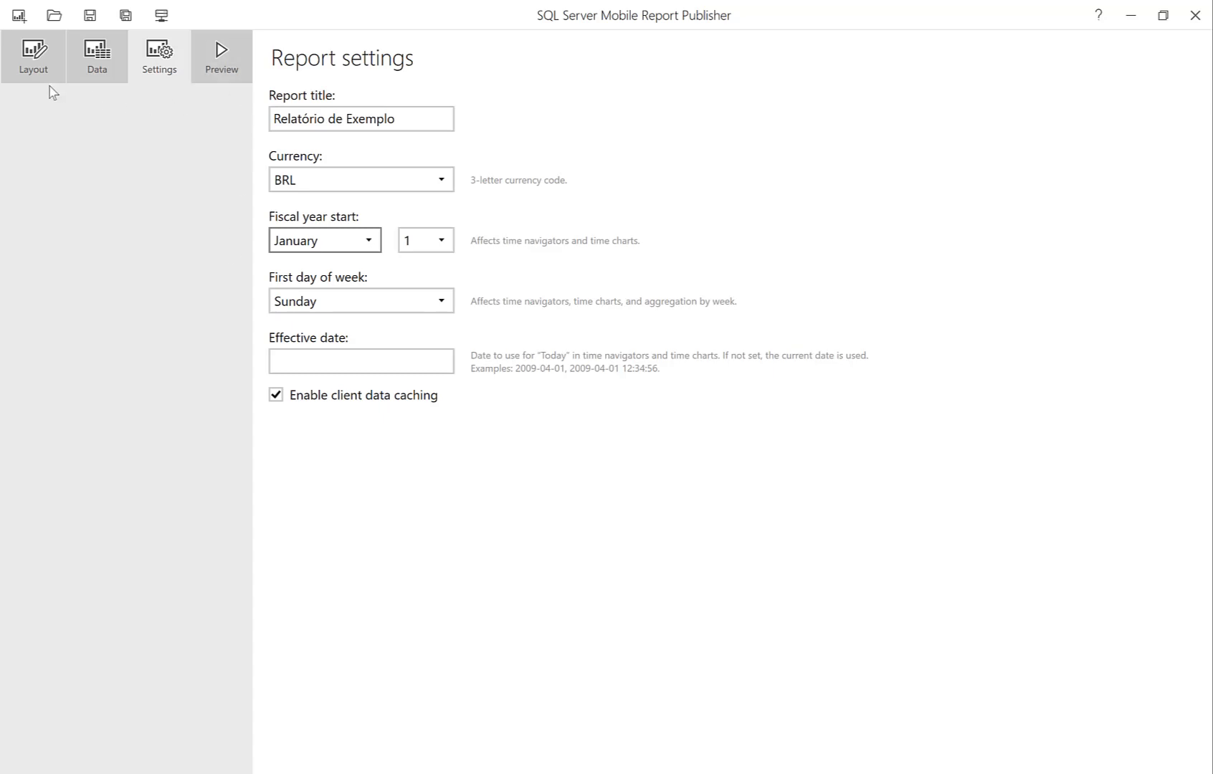
Preview the report, inspect the chart's 2015 bar, and return to the layout.
{"action": "left_click", "coordinate": [32, 70]}
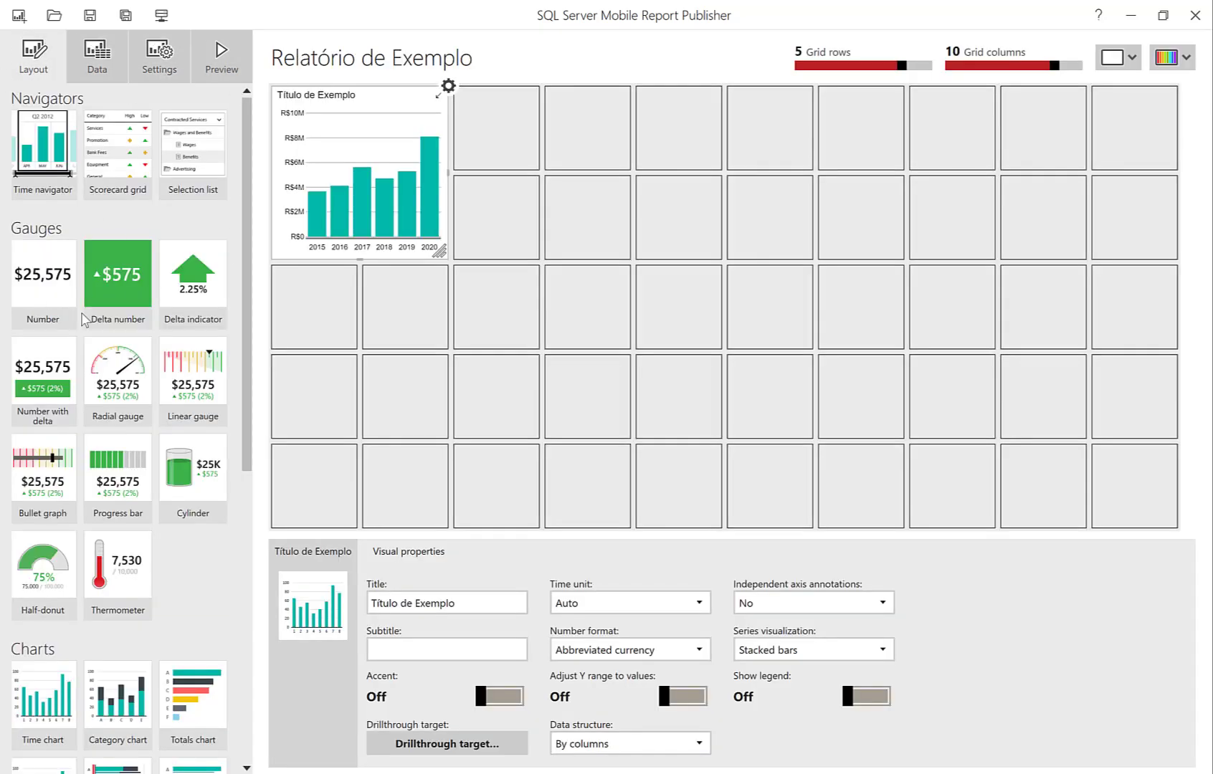
{"action": "left_click", "coordinate": [208, 51]}
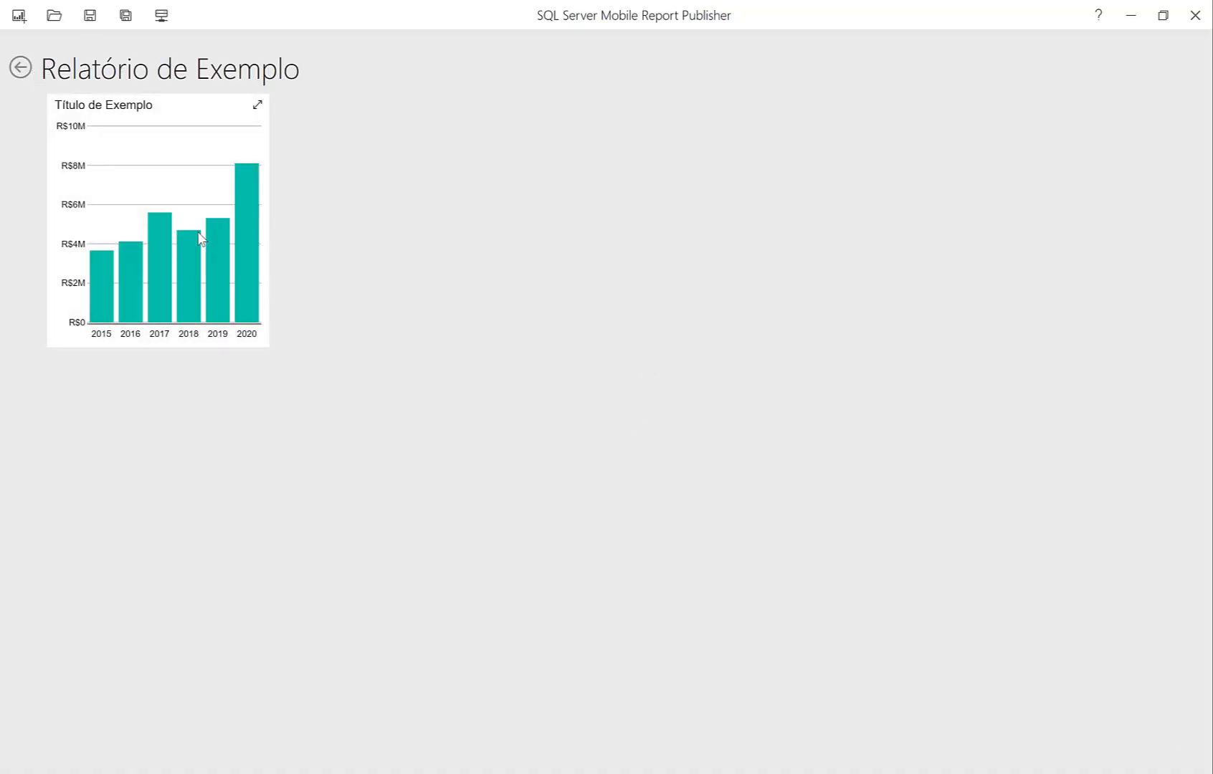
{"action": "left_click", "coordinate": [200, 238]}
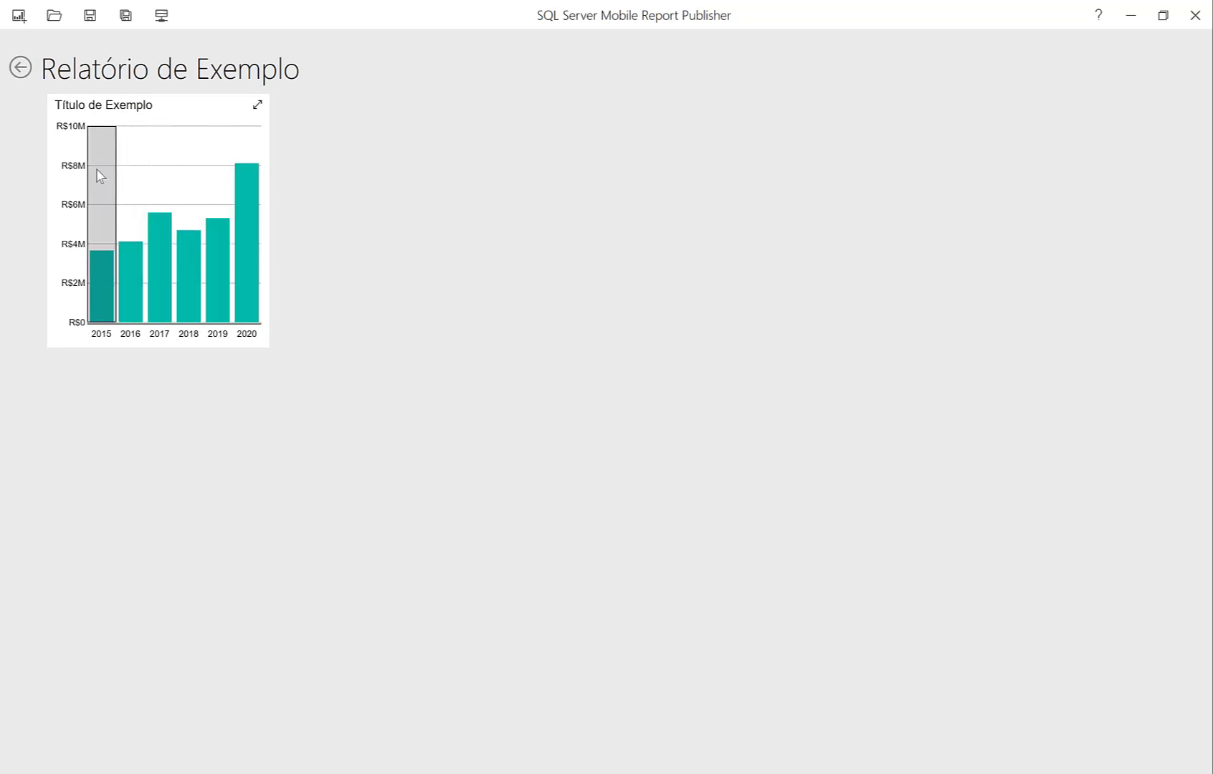
{"action": "left_click", "coordinate": [20, 68]}
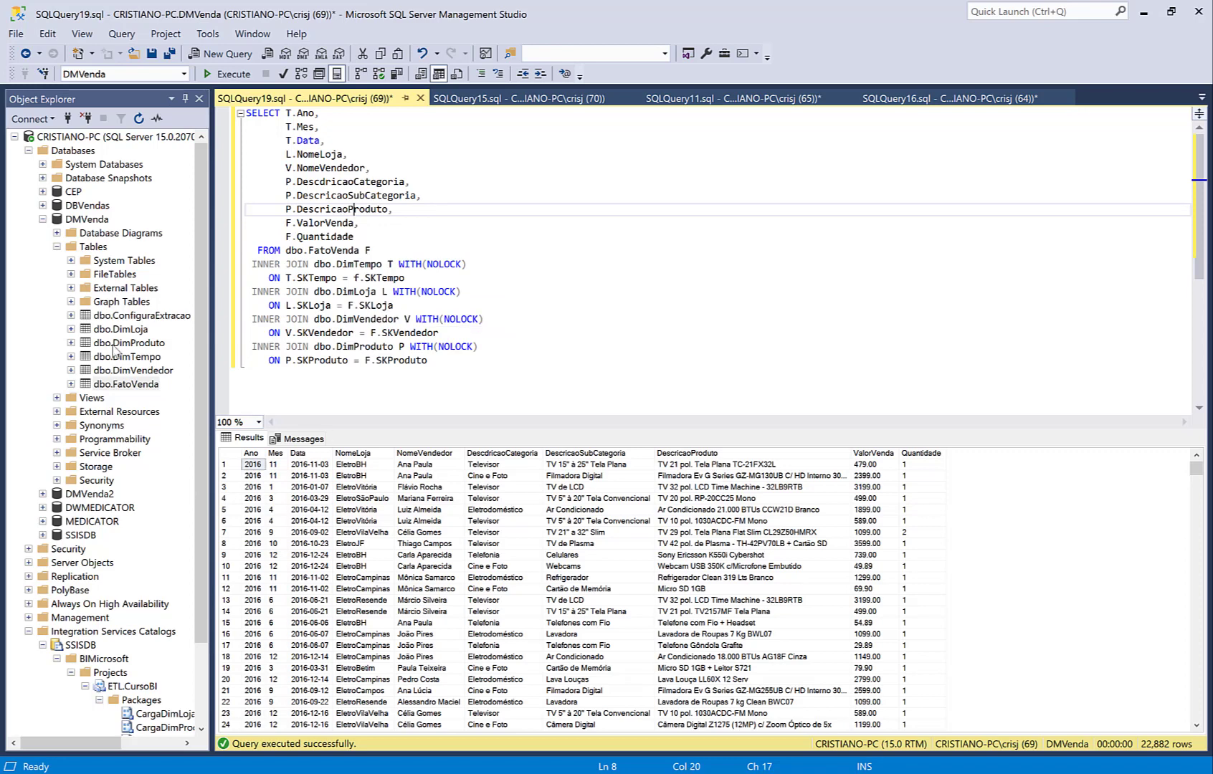
Switch to SQL Server Management Studio and review the DMVenda query joining FatoVenda with the DimTempo, DimLoja, DimVendedor and DimProduto tables.
{"action": "left_click", "coordinate": [85, 220]}
{"action": "left_click", "coordinate": [548, 336]}
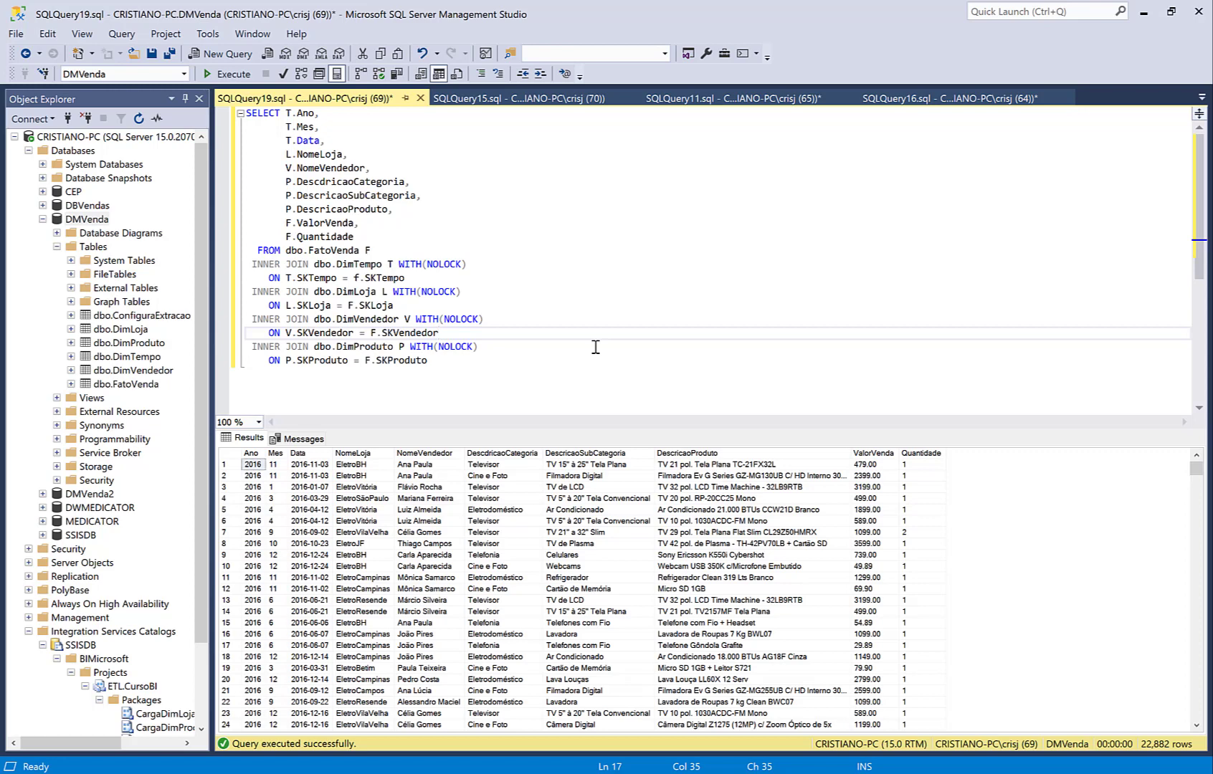
{"action": "left_click", "coordinate": [87, 219]}
{"action": "left_click", "coordinate": [455, 366]}
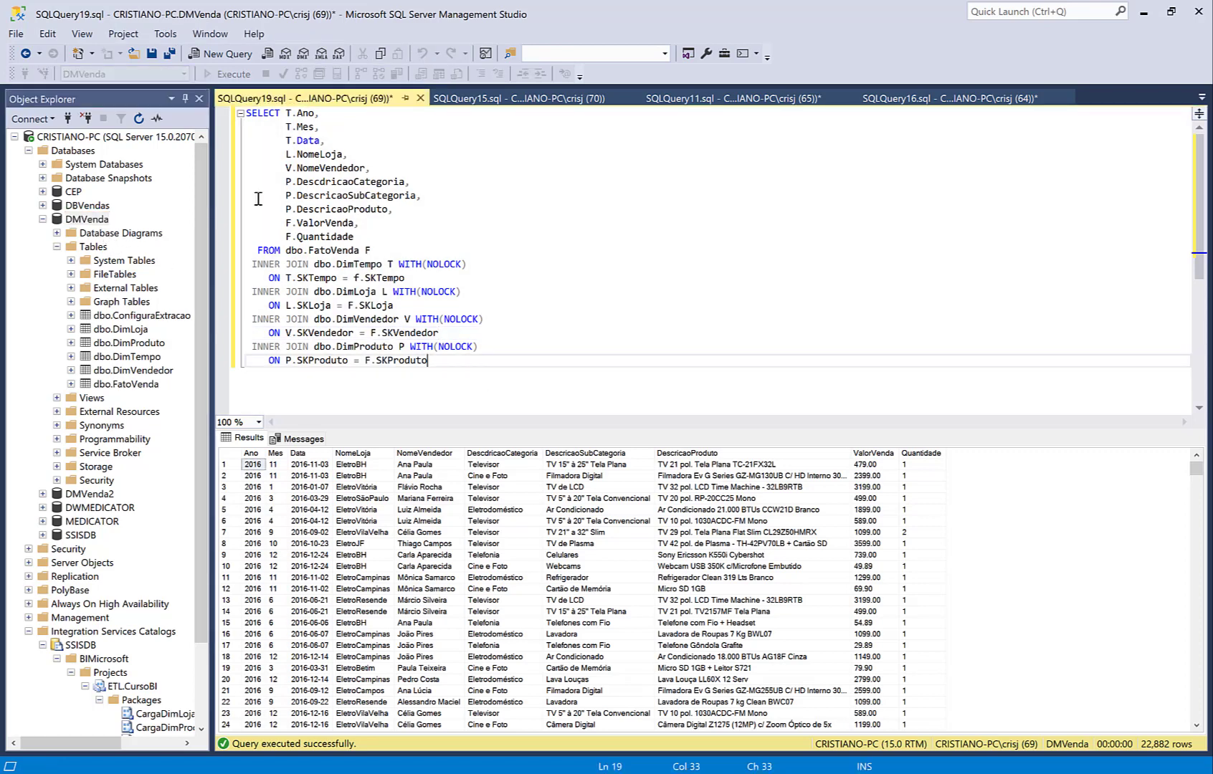
{"action": "left_click", "coordinate": [439, 281]}
{"action": "left_click_drag", "start_coordinate": [476, 367], "coordinate": [257, 115]}
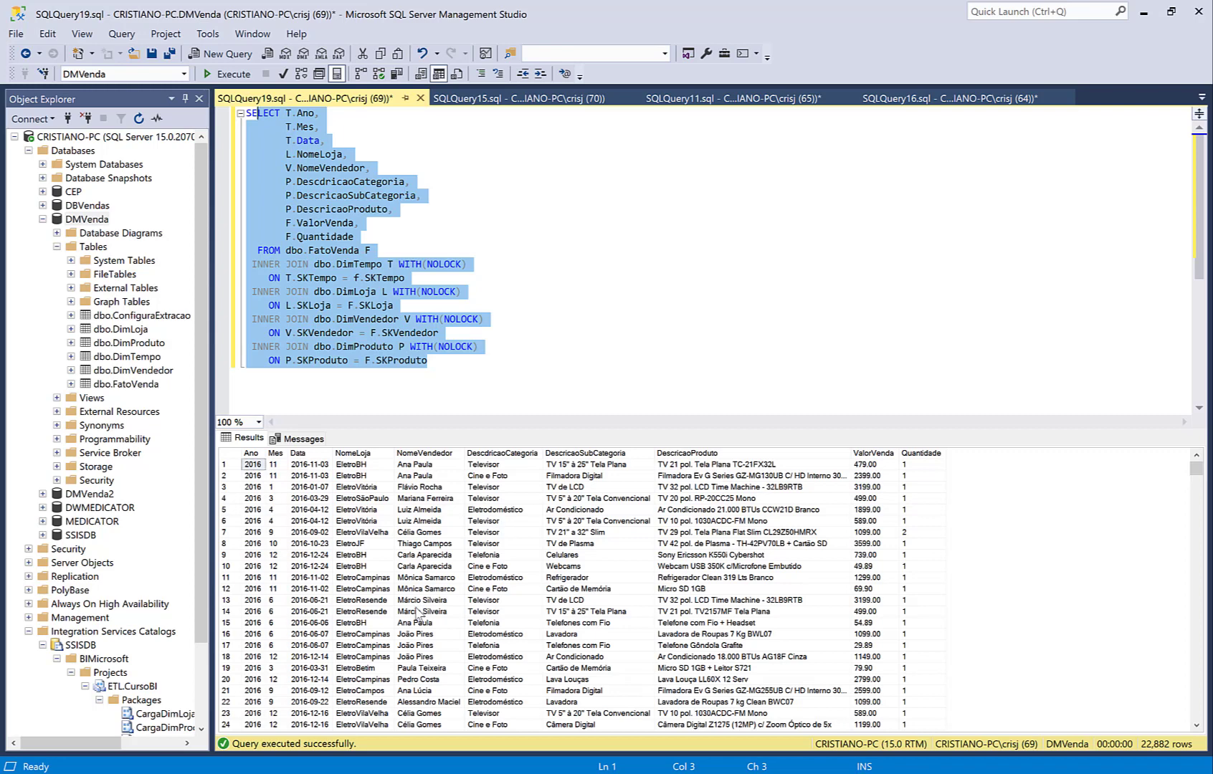
Examine the query's result columns for date, store, seller, product category, subcategory, description and sale value.
{"action": "left_click", "coordinate": [251, 465]}
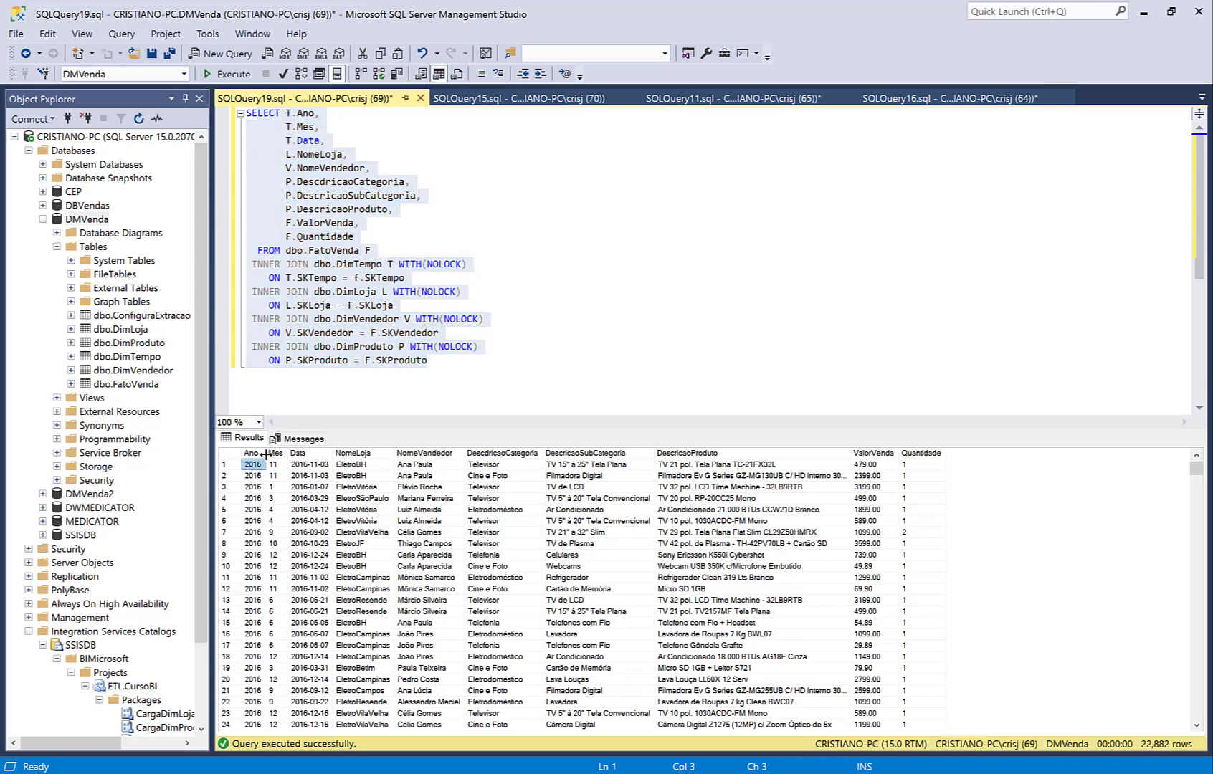
{"action": "left_click", "coordinate": [300, 455]}
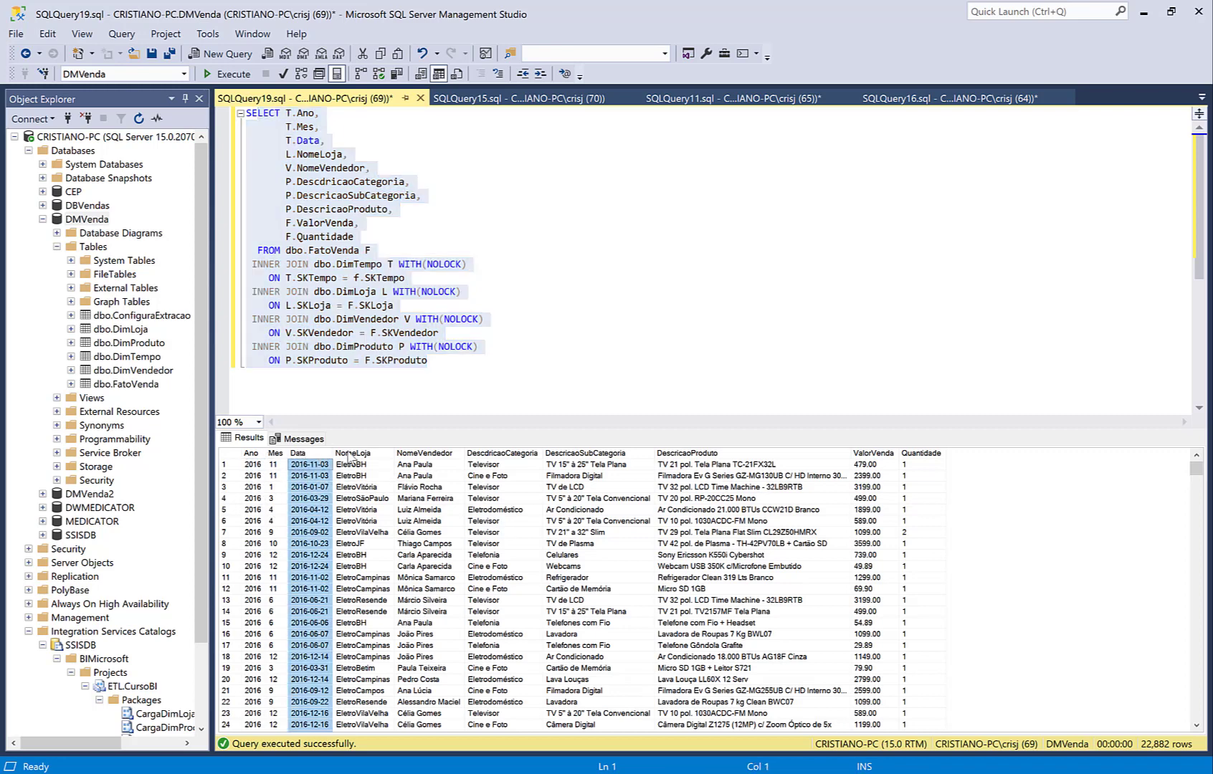
{"action": "left_click", "coordinate": [415, 456]}
{"action": "left_click", "coordinate": [515, 456]}
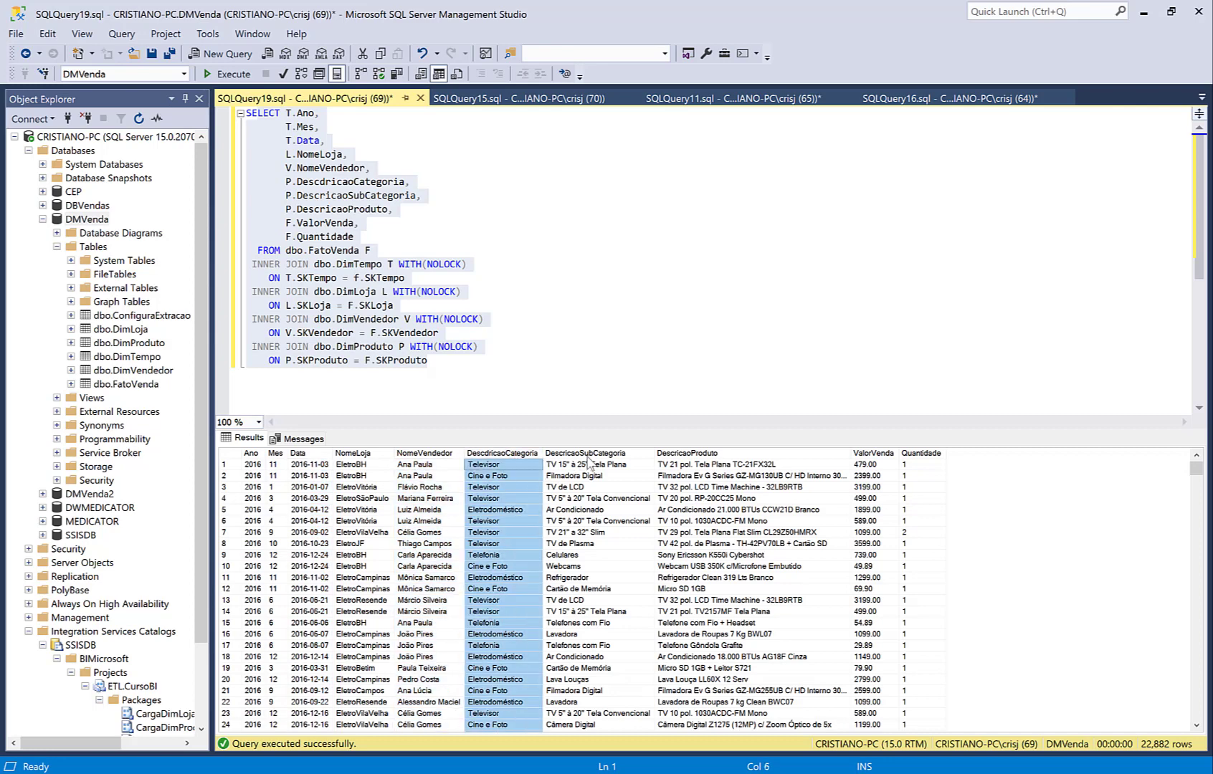
{"action": "left_click", "coordinate": [583, 456]}
{"action": "left_click", "coordinate": [713, 454]}
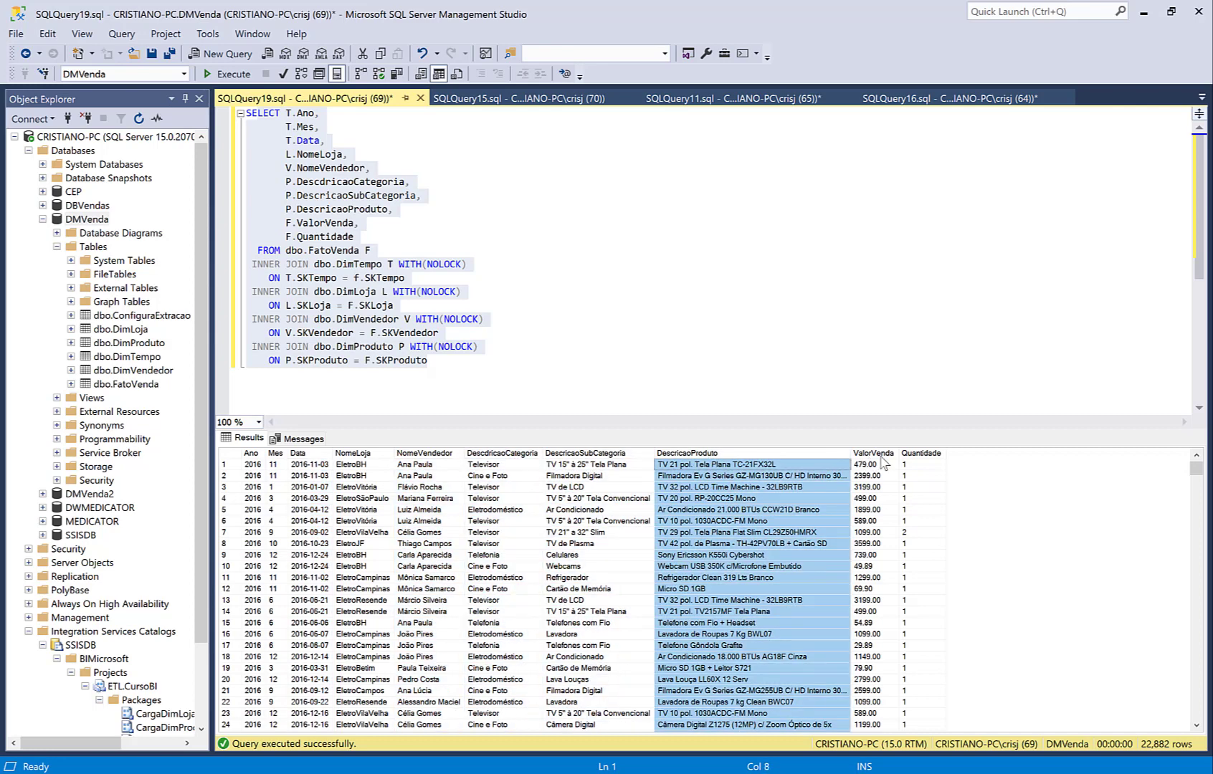
{"action": "left_click", "coordinate": [882, 457]}
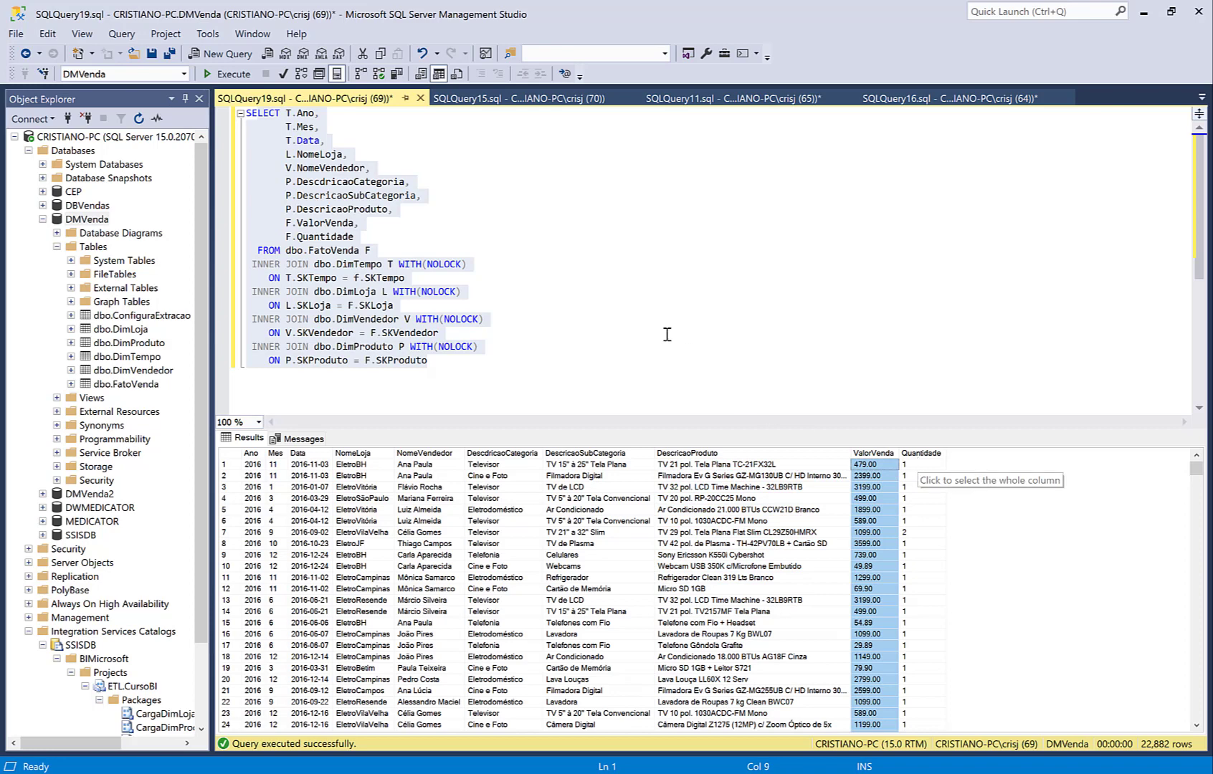
{"action": "left_click", "coordinate": [577, 270]}
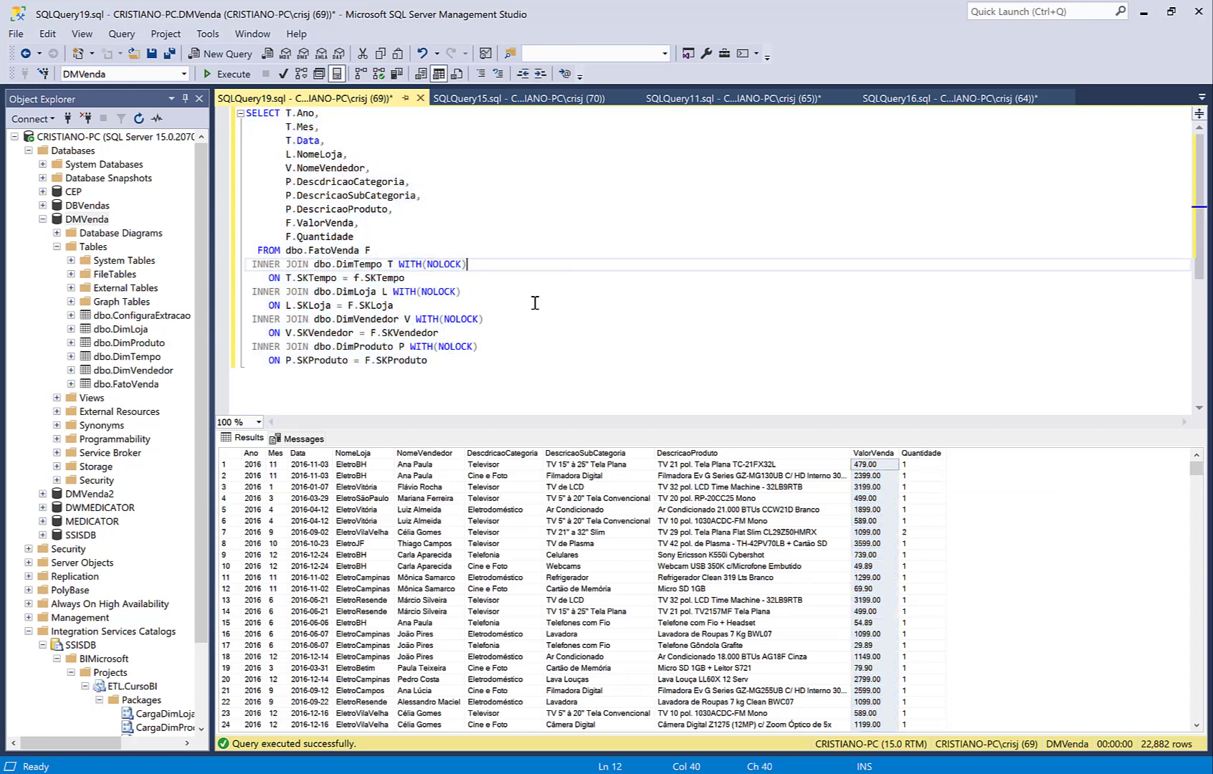
Copy the full query result with headers and paste it into a blank Excel workbook starting at cell A1.
{"action": "left_click", "coordinate": [230, 453]}
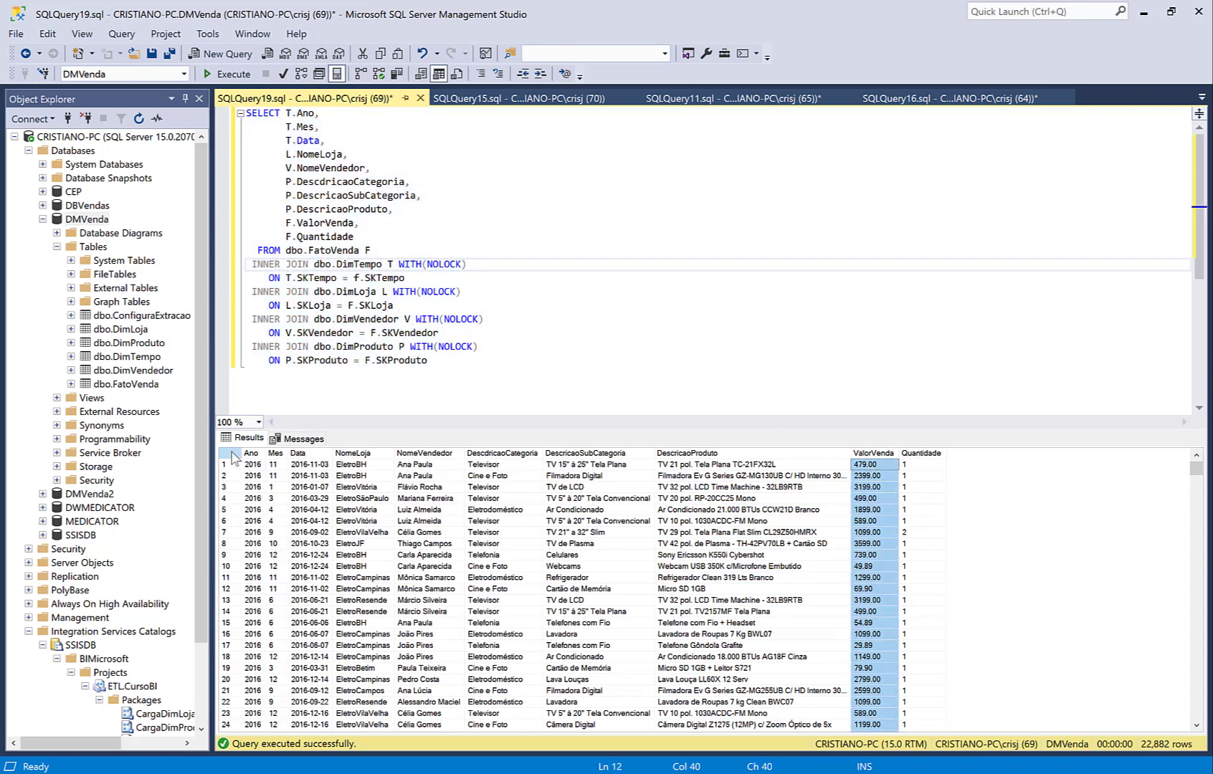
{"action": "right_click", "coordinate": [307, 488]}
{"action": "left_click", "coordinate": [301, 481]}
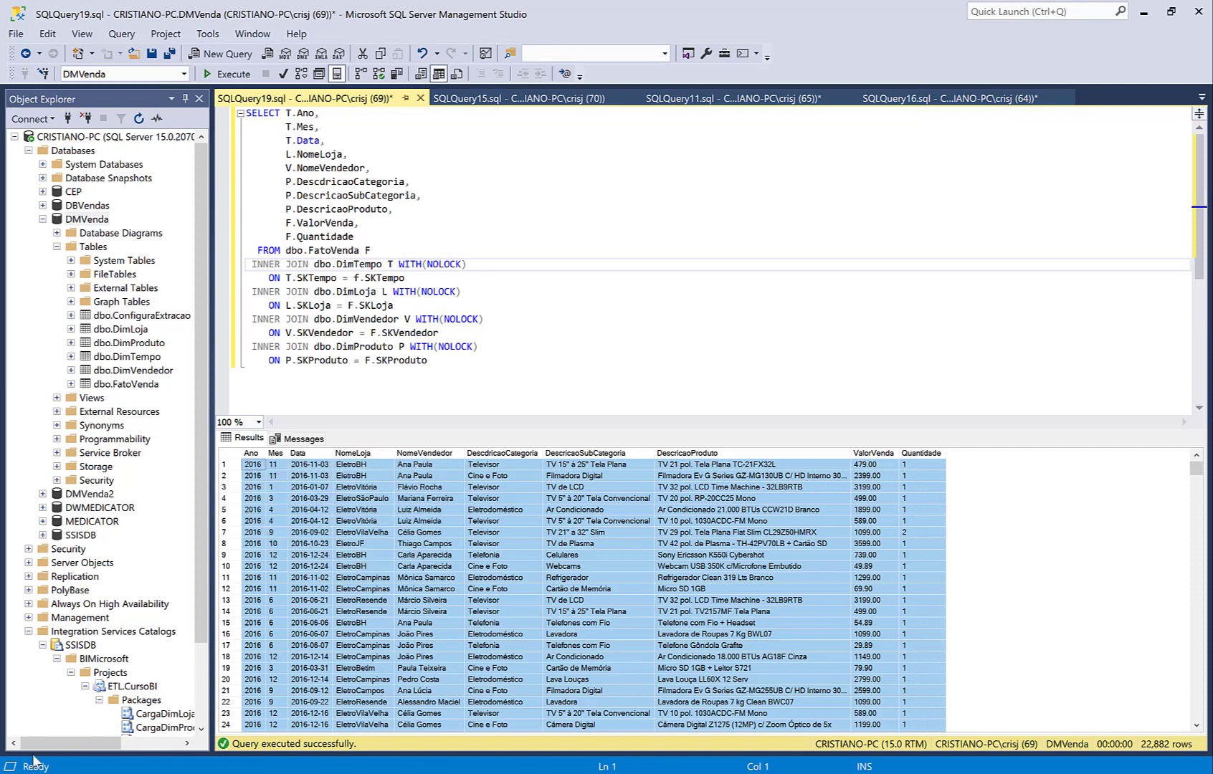
{"action": "key", "text": "alt+Tab"}
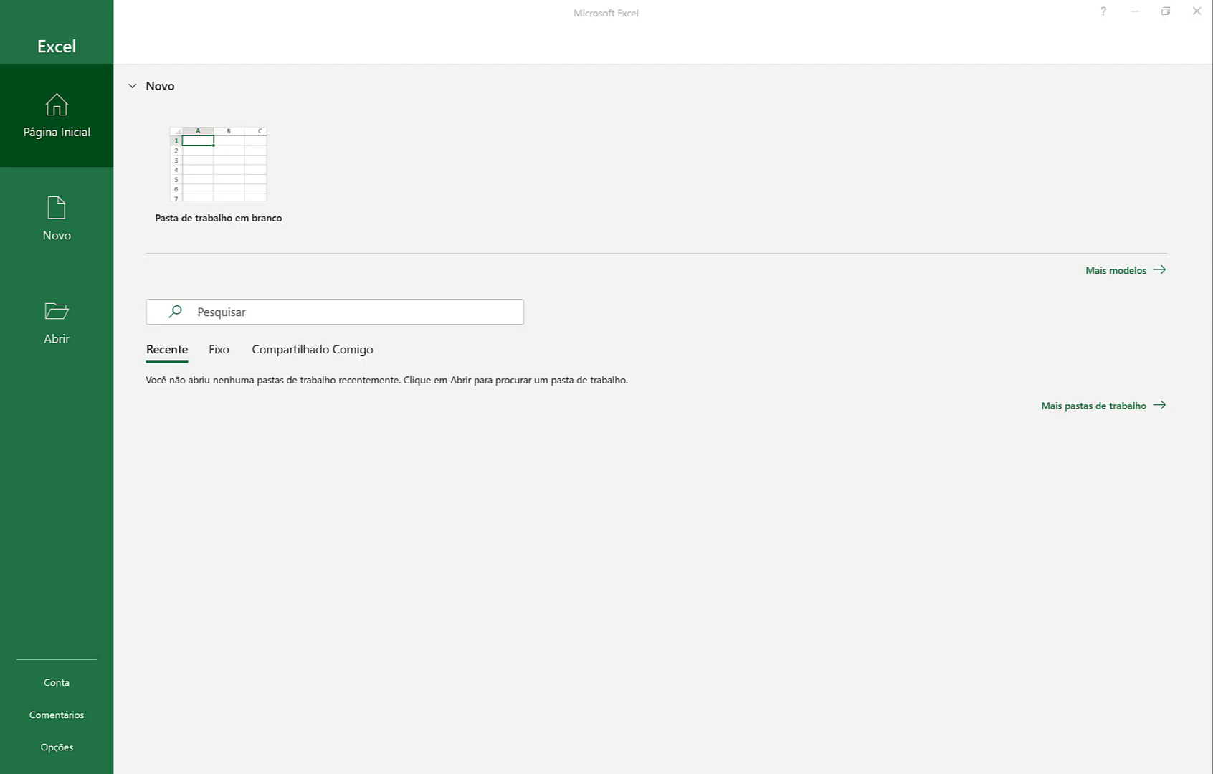
{"action": "left_click", "coordinate": [233, 189]}
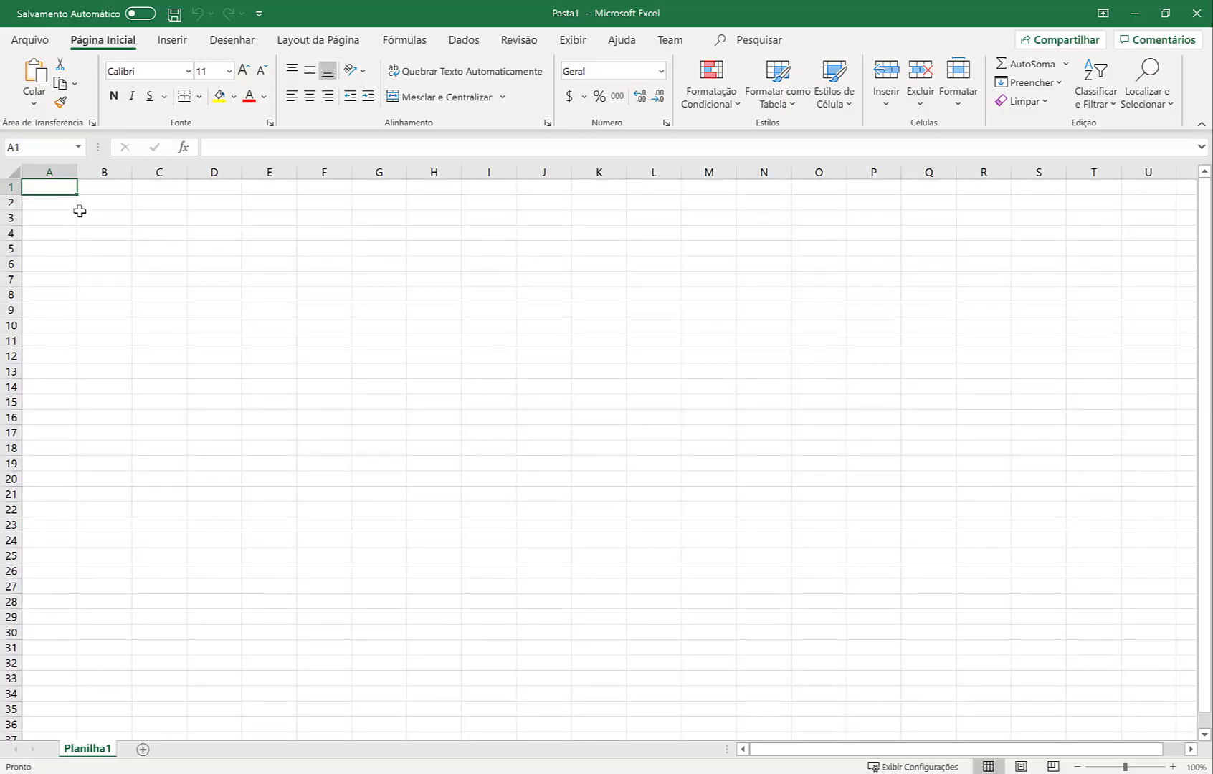
{"action": "key", "text": "ctrl+v"}
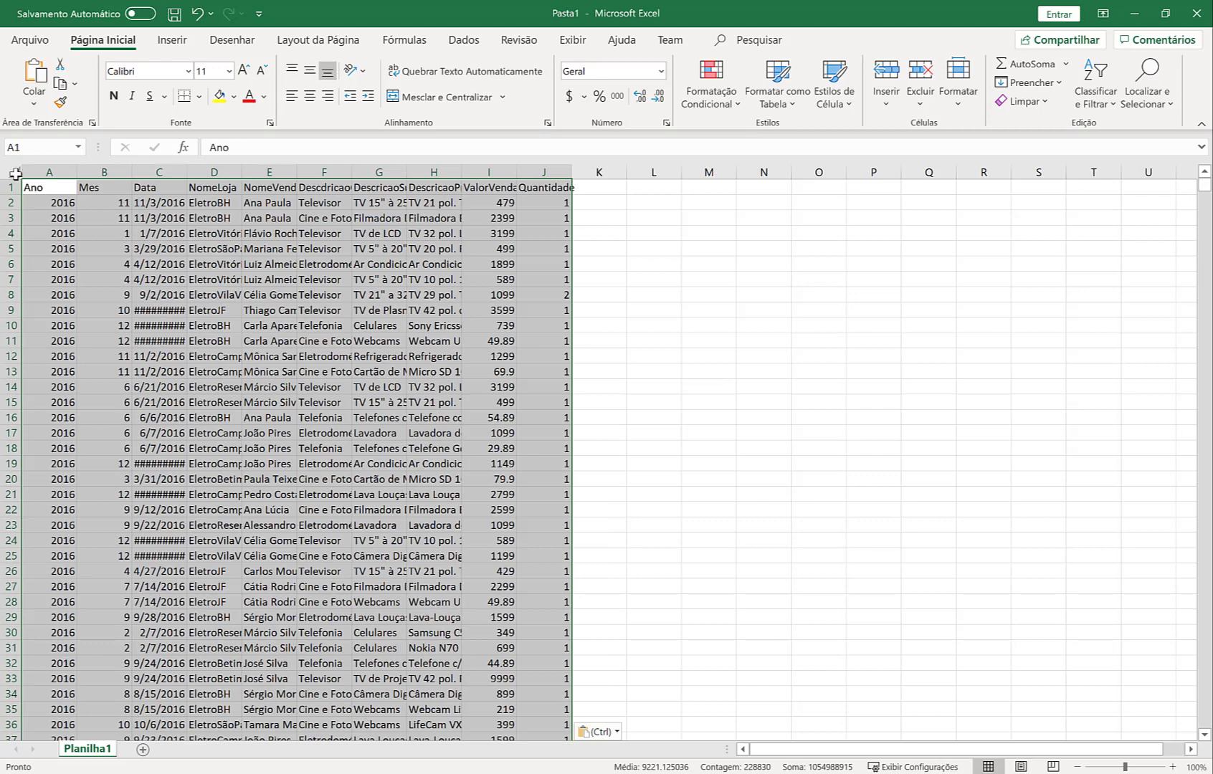
Fit the widths of all worksheet columns to their contents.
{"action": "left_click", "coordinate": [15, 173]}
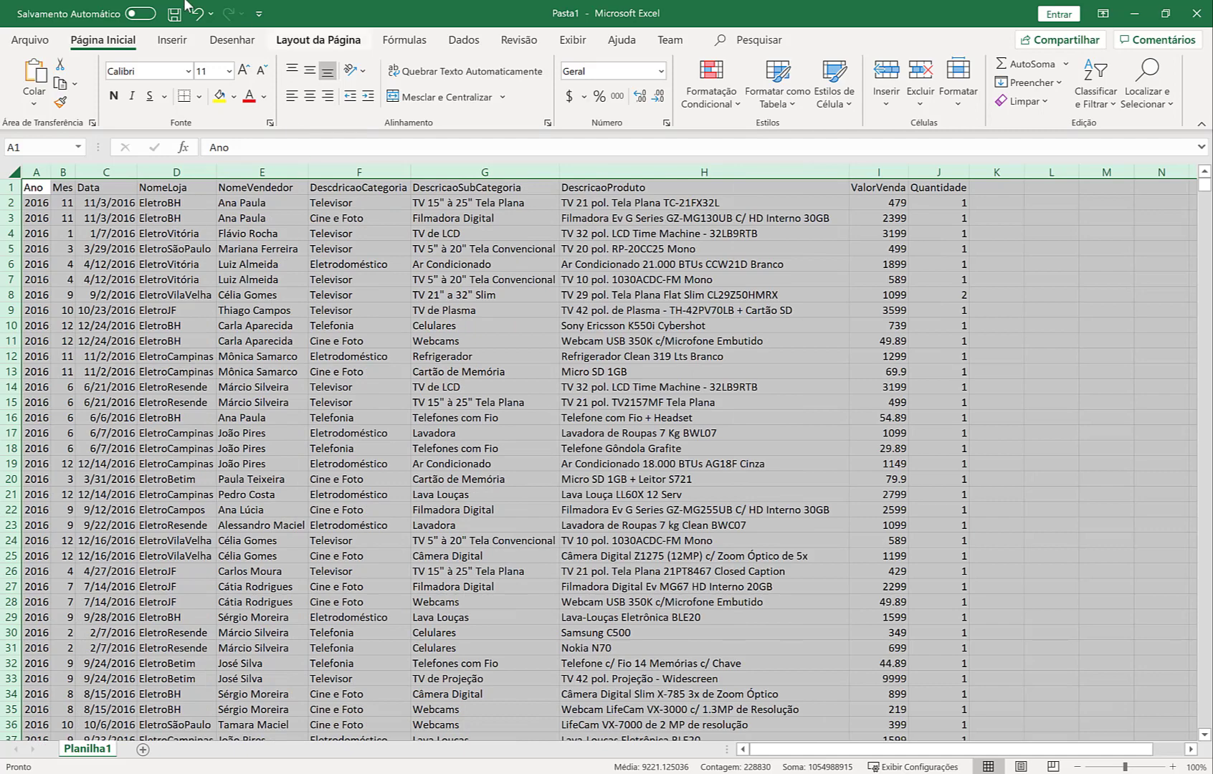
{"action": "left_click", "coordinate": [275, 283]}
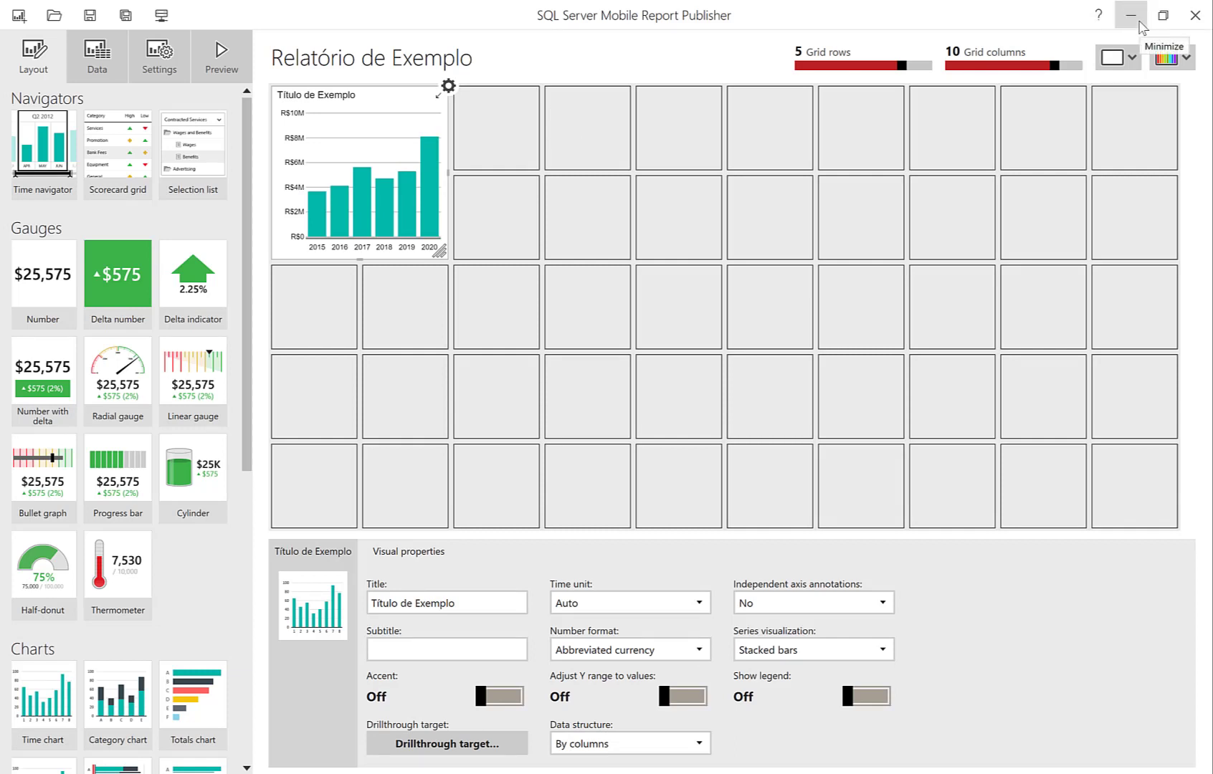
{"action": "left_click", "coordinate": [1139, 23]}
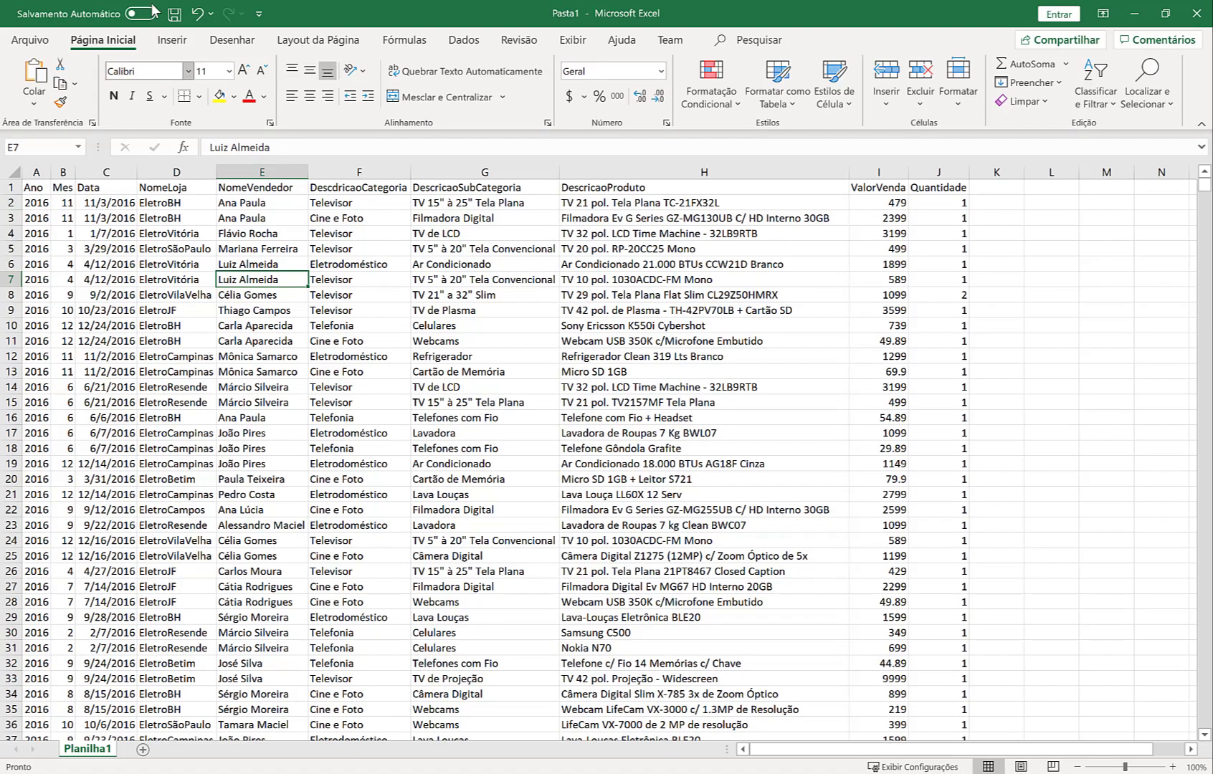
Save the workbook as Apresentacao_Datazen in the Desenvolvimento folder on drive D and dismiss the account confirmation.
{"action": "left_click", "coordinate": [174, 14]}
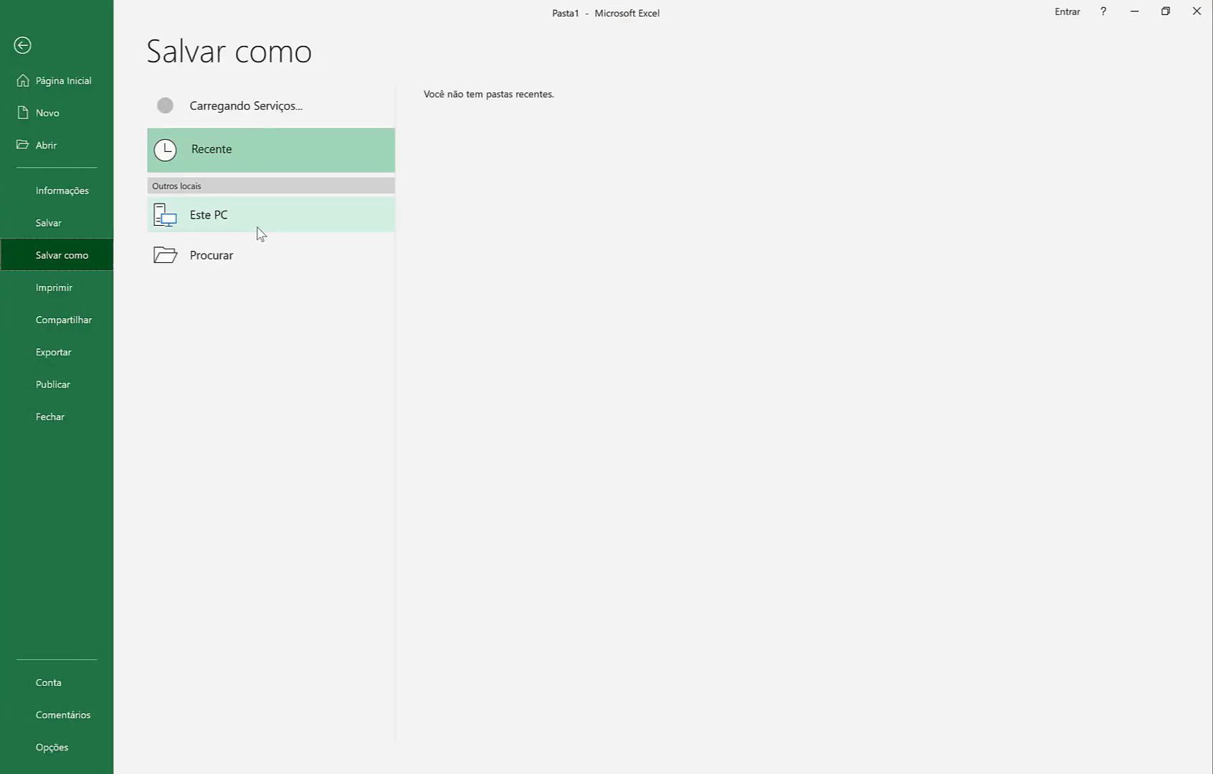
{"action": "left_click", "coordinate": [249, 258]}
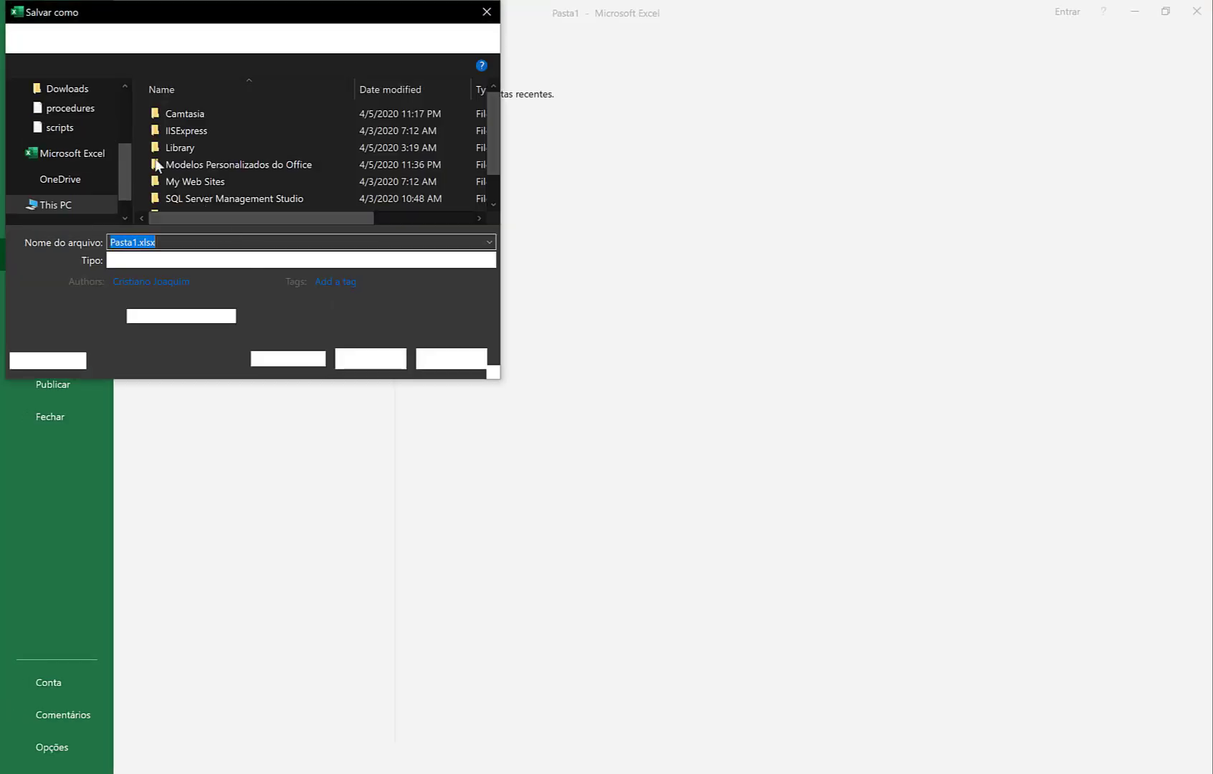
{"action": "left_click", "coordinate": [29, 204]}
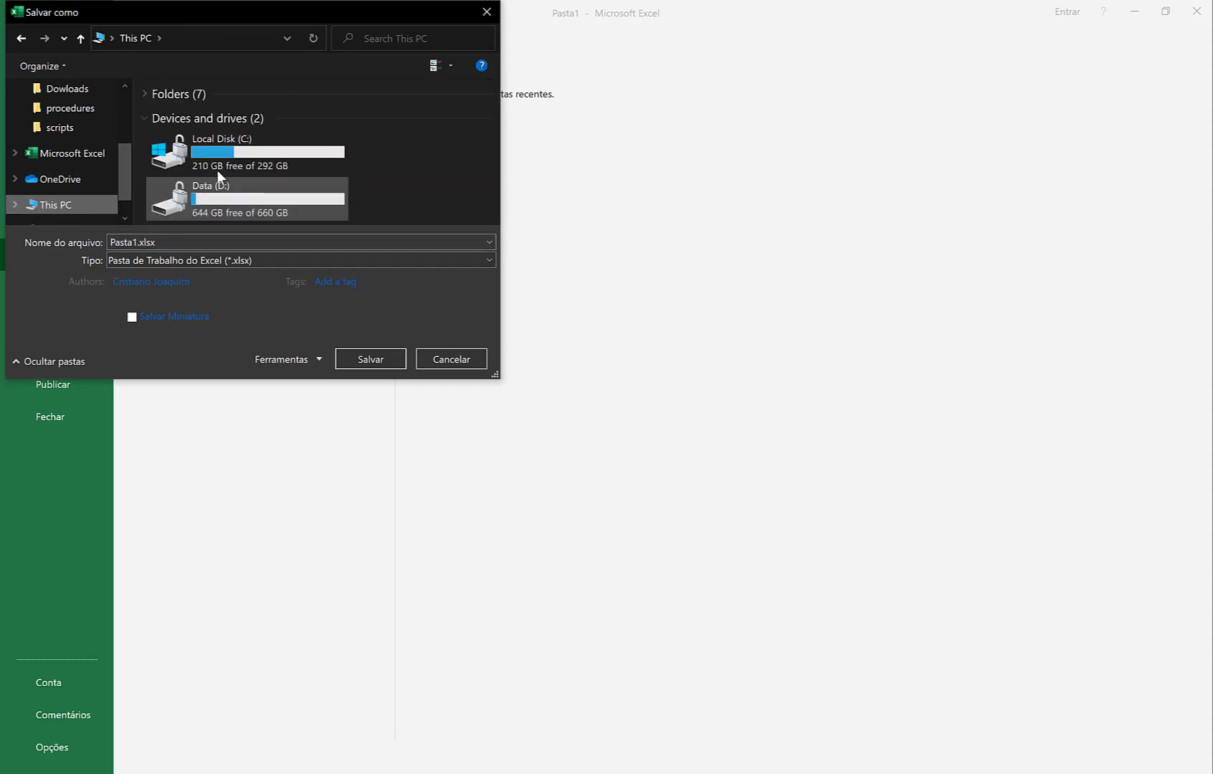
{"action": "double_click", "coordinate": [201, 184]}
{"action": "double_click", "coordinate": [200, 115]}
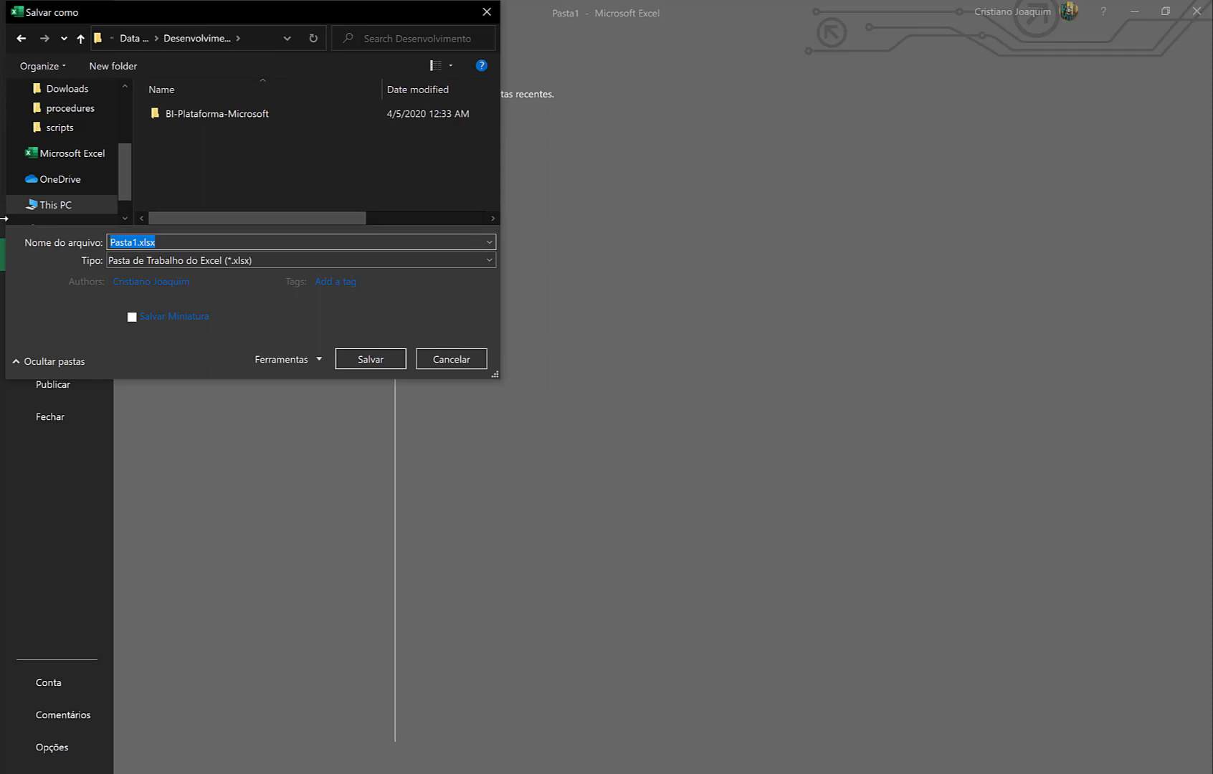
{"action": "type", "text": "Apresentacao_Datazen"}
{"action": "left_click", "coordinate": [370, 357]}
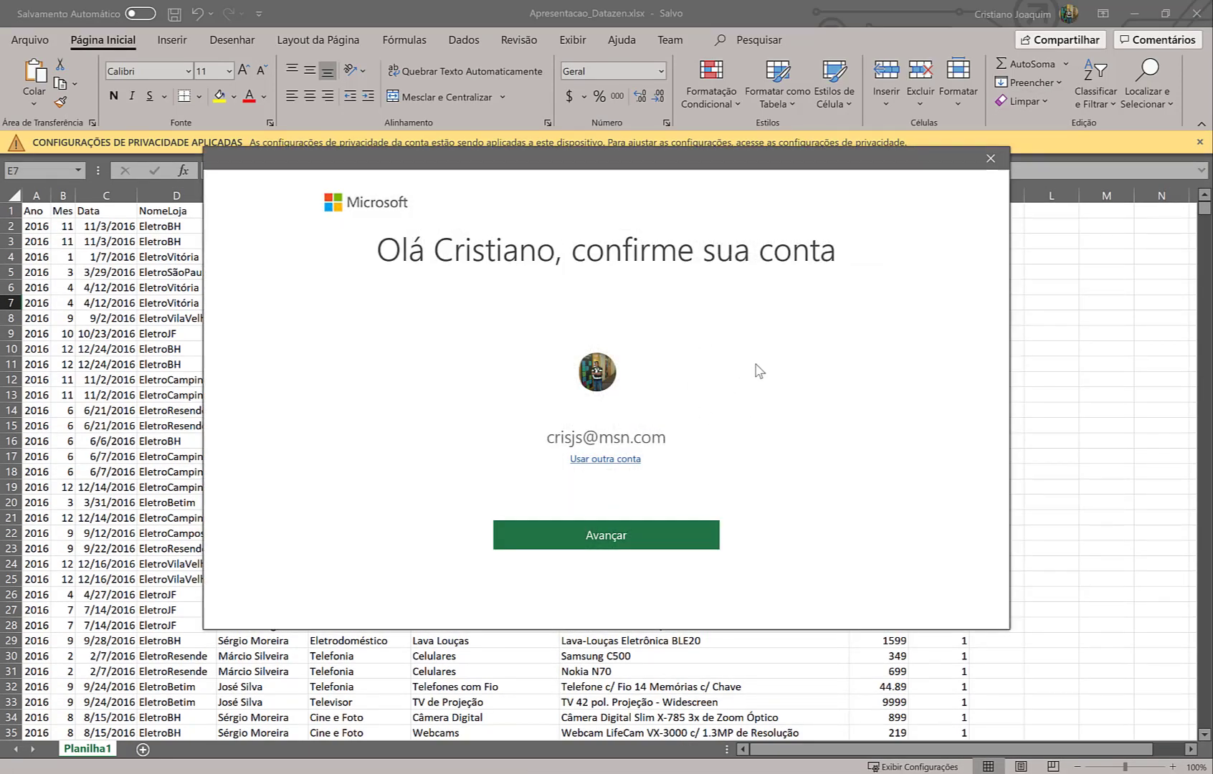
{"action": "left_click", "coordinate": [990, 158]}
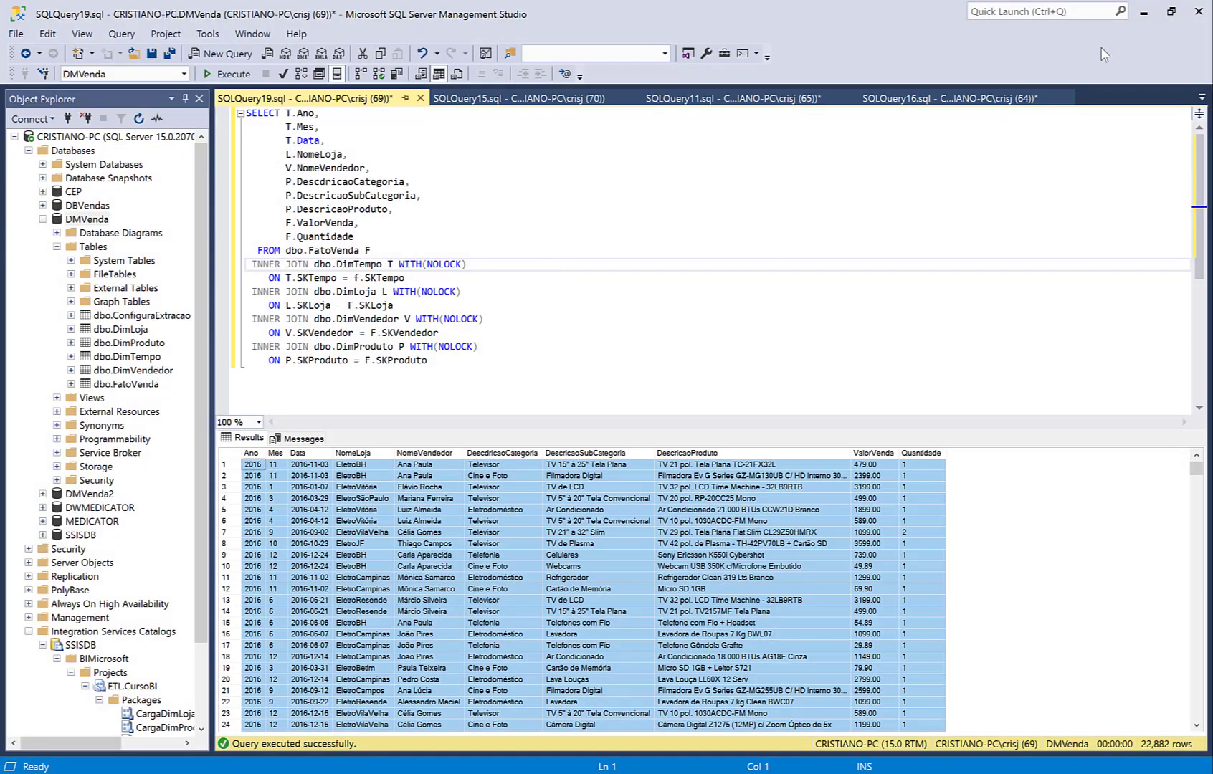
Switch to SQL Server Mobile Report Publisher and choose the Excel workbook Apresentacao_Datazen.xlsx on drive D as a data source.
{"action": "left_click", "coordinate": [1143, 12]}
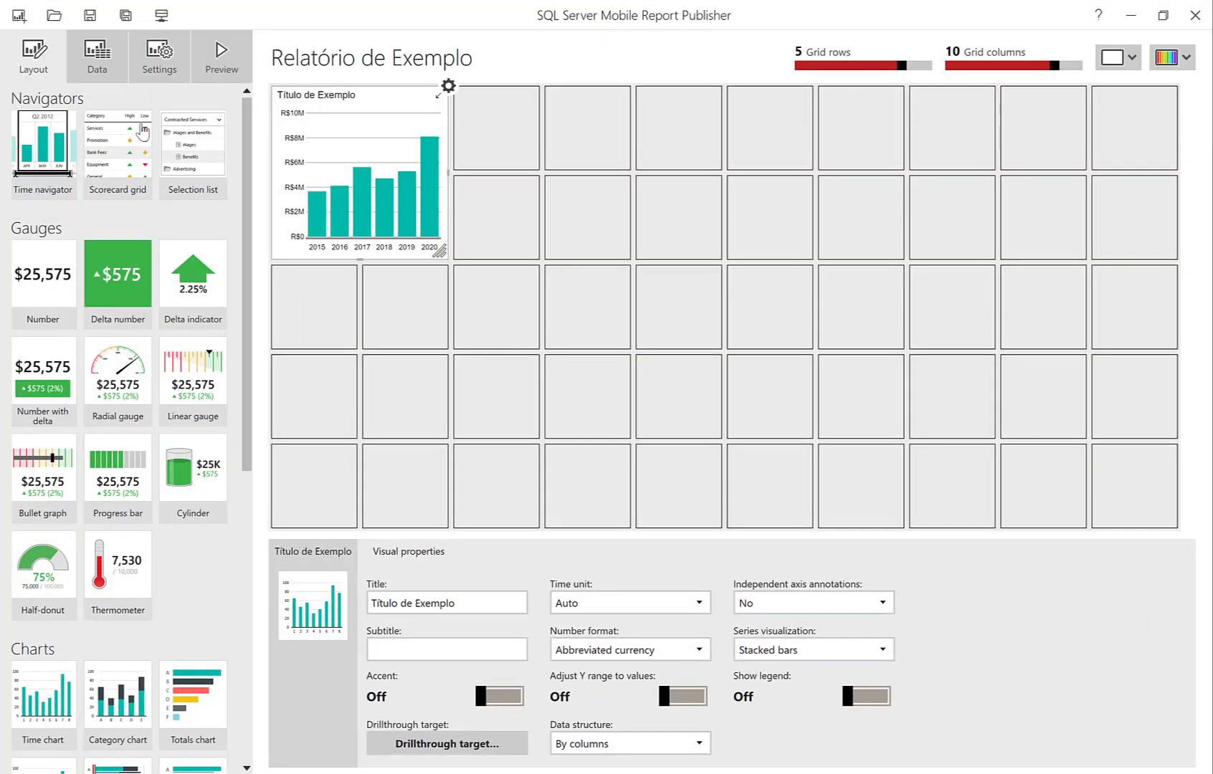
{"action": "left_click", "coordinate": [102, 66]}
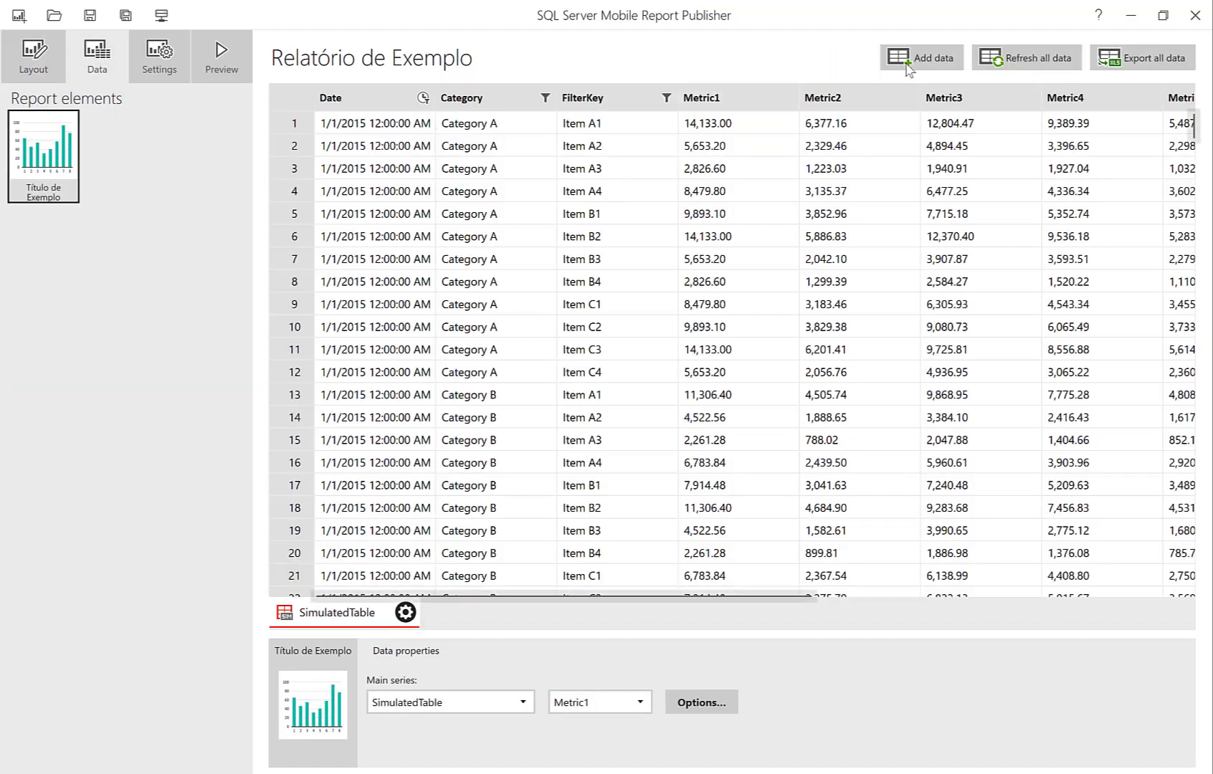
{"action": "left_click", "coordinate": [926, 66]}
{"action": "left_click", "coordinate": [484, 412]}
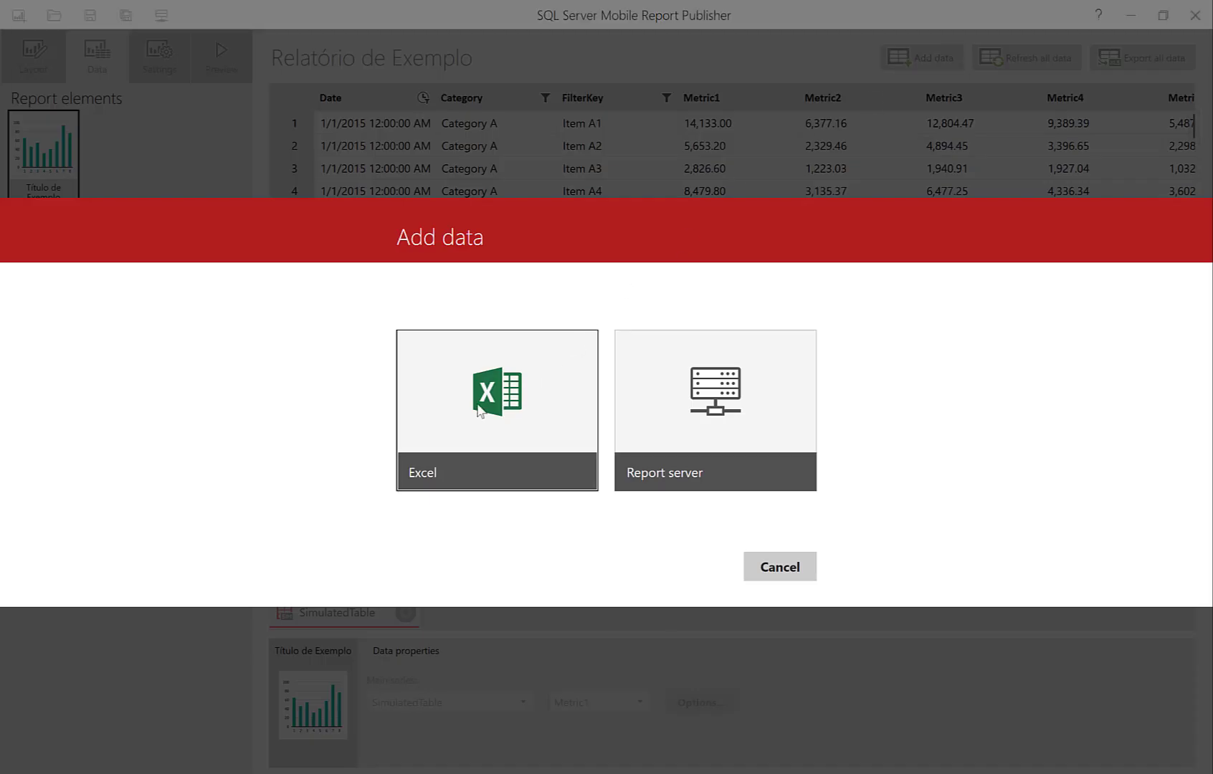
{"action": "left_click", "coordinate": [61, 256]}
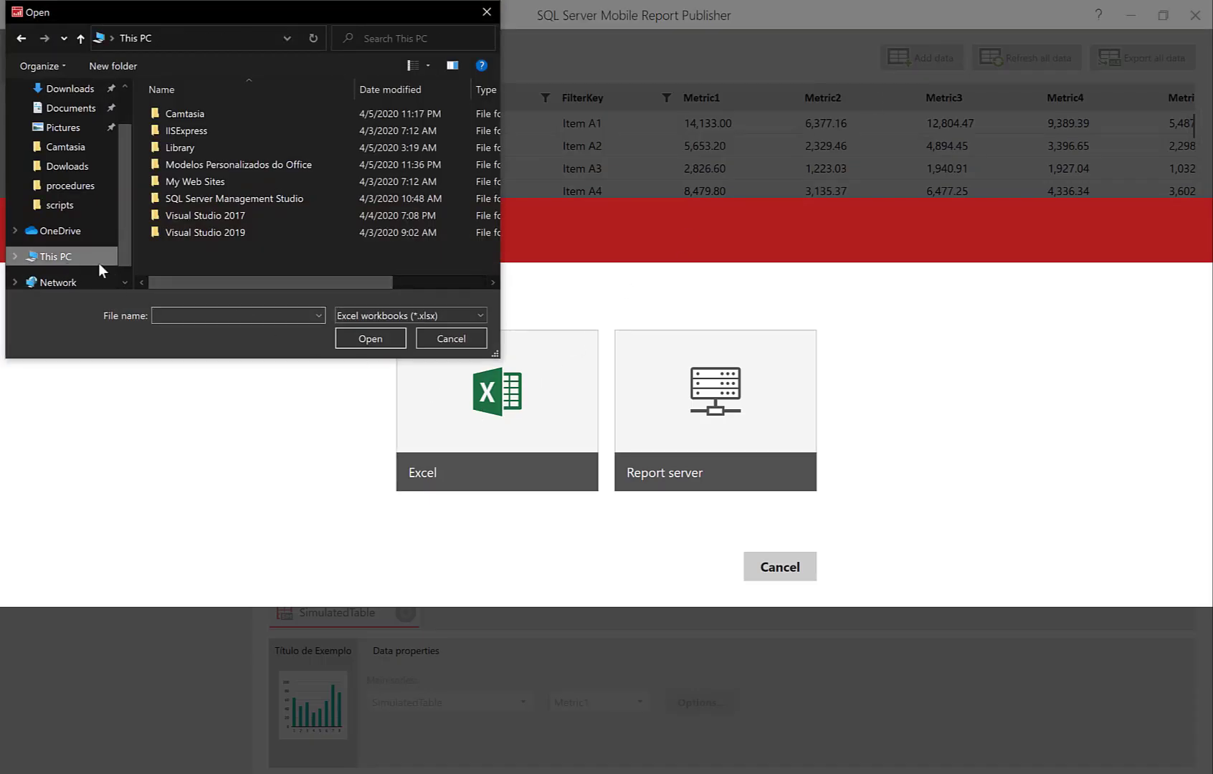
{"action": "left_click", "coordinate": [144, 95]}
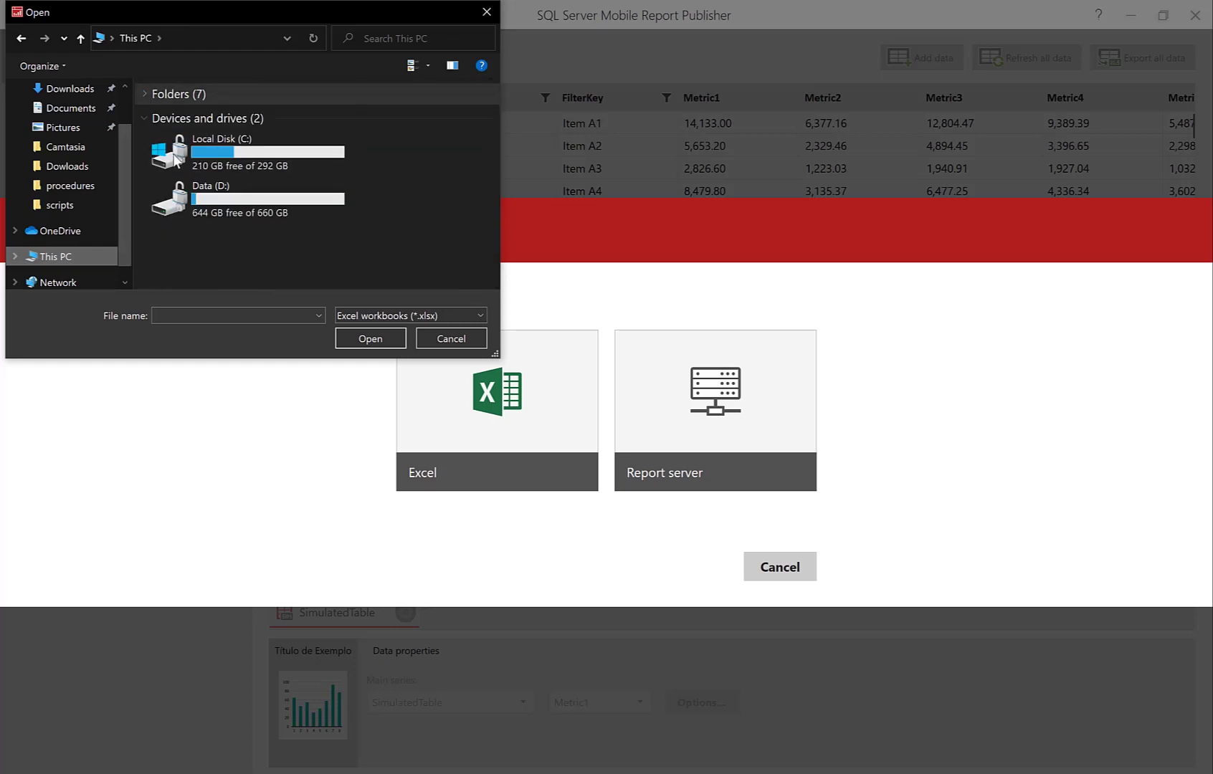
{"action": "double_click", "coordinate": [189, 209]}
{"action": "double_click", "coordinate": [187, 115]}
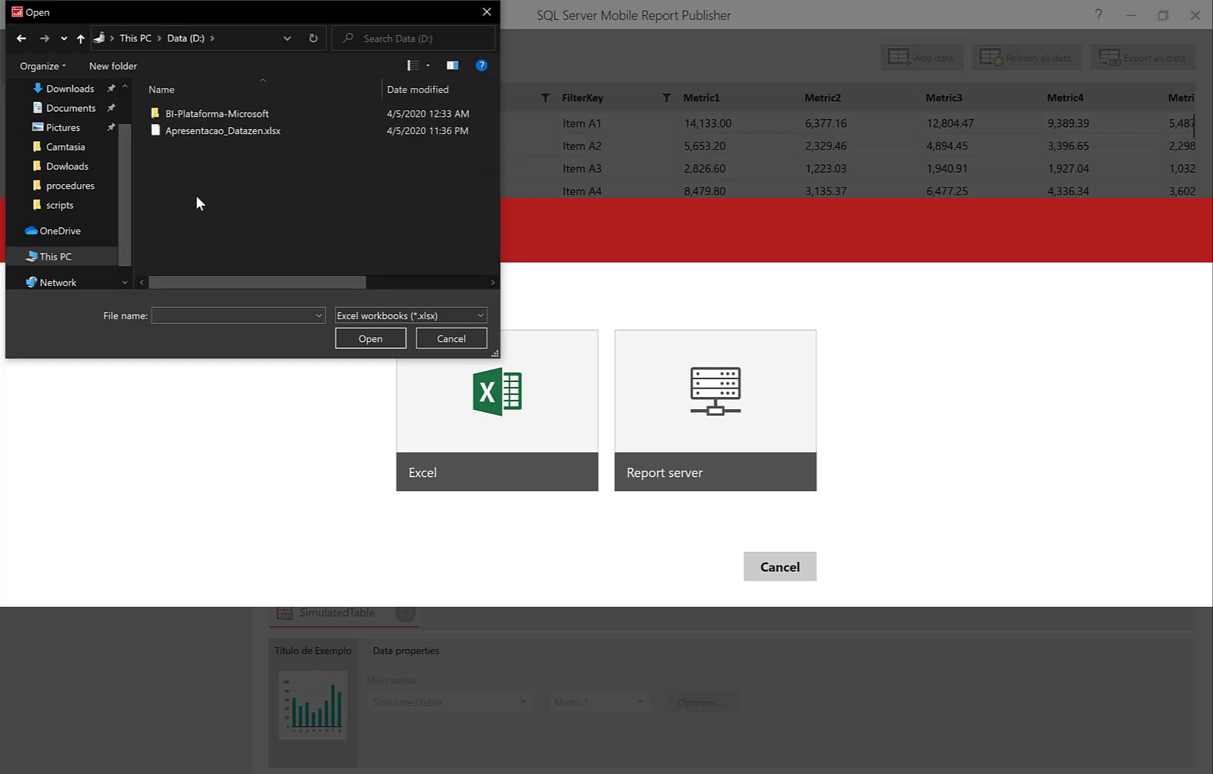
{"action": "double_click", "coordinate": [203, 130]}
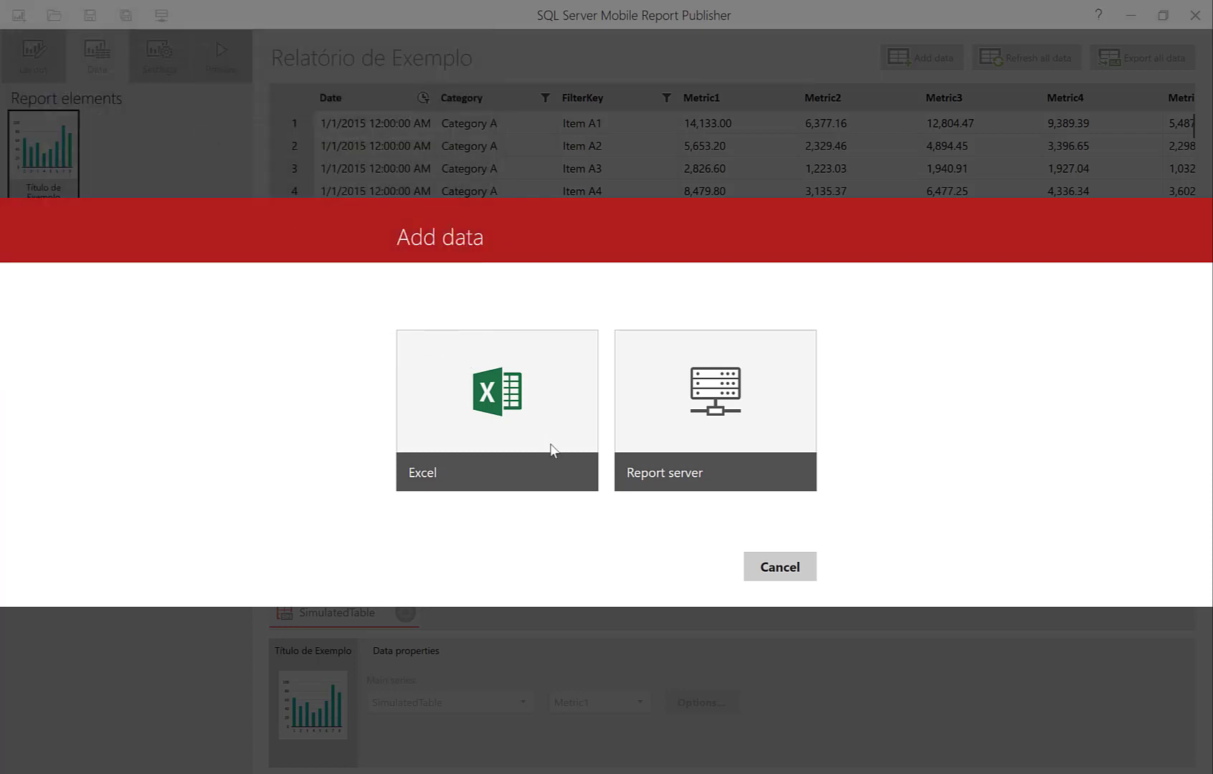
Import the Planilha1 worksheet into the report and display its data table.
{"action": "left_click", "coordinate": [419, 333]}
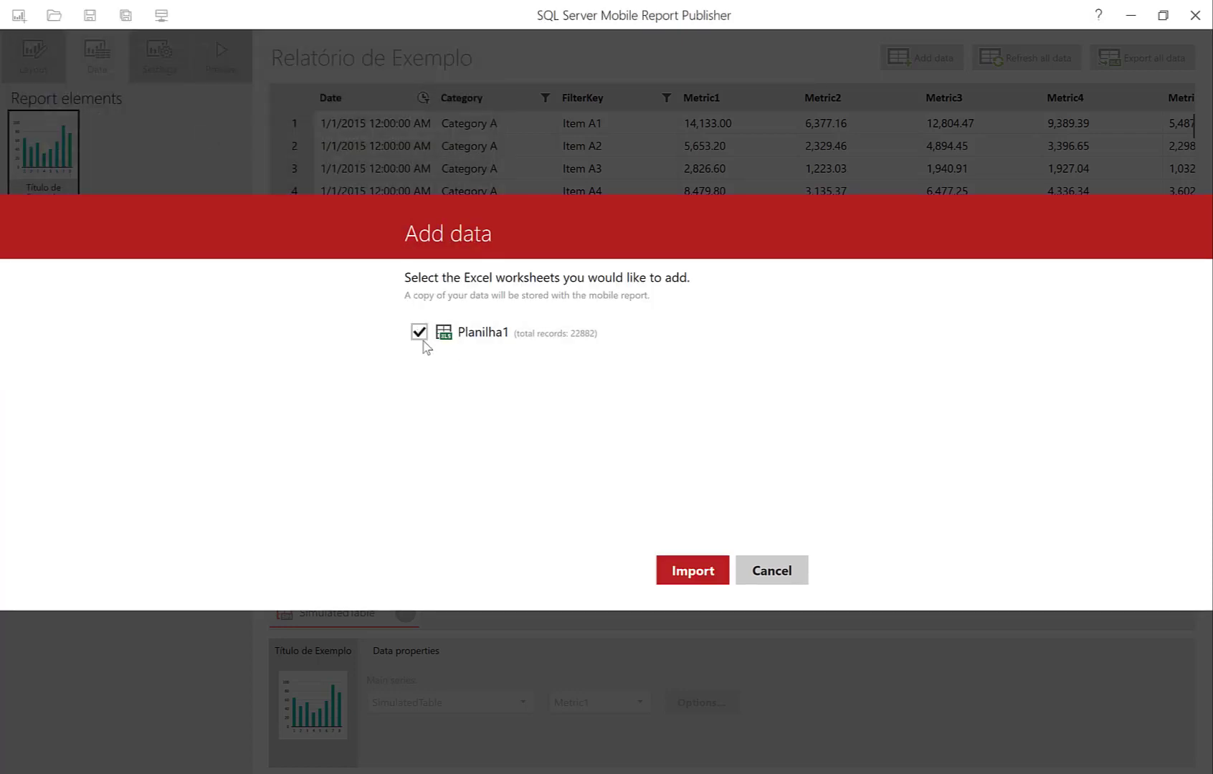
{"action": "left_click", "coordinate": [690, 577]}
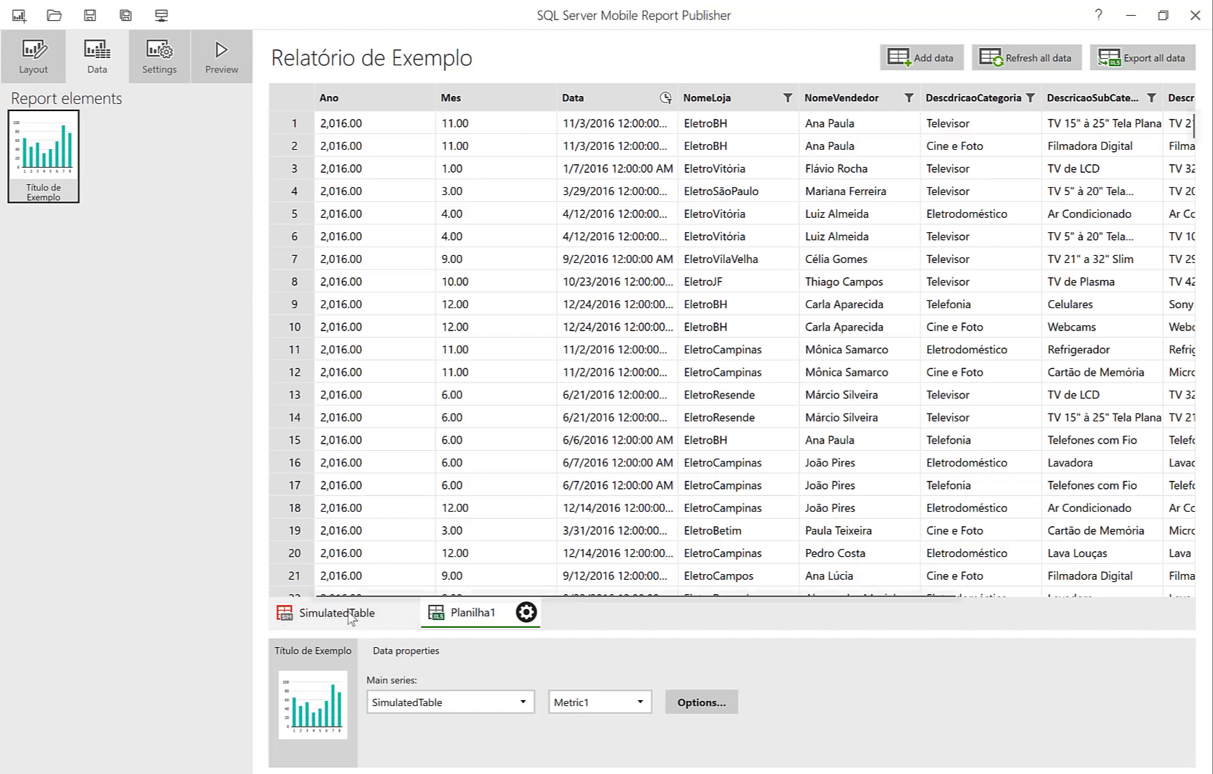
{"action": "left_click", "coordinate": [451, 614]}
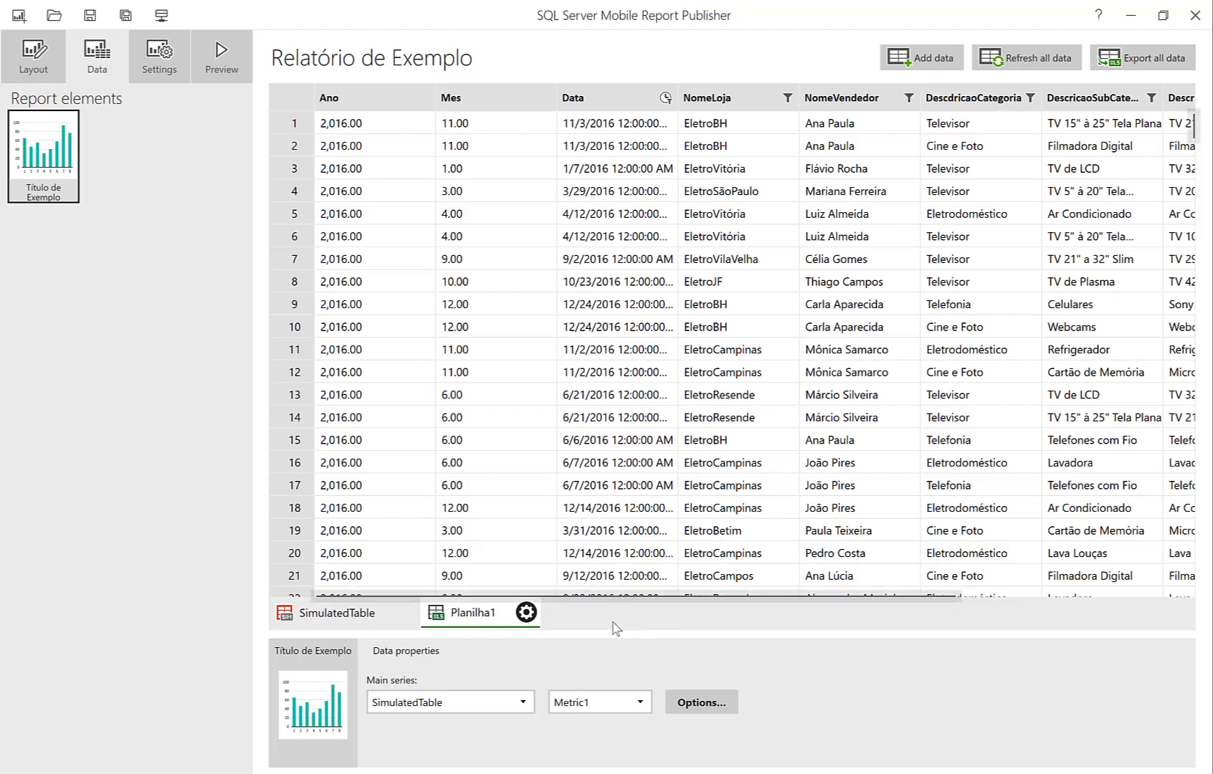
Delete the sample chart from the report layout and add a time chart spanning three grid rows and three columns.
{"action": "left_click", "coordinate": [33, 56]}
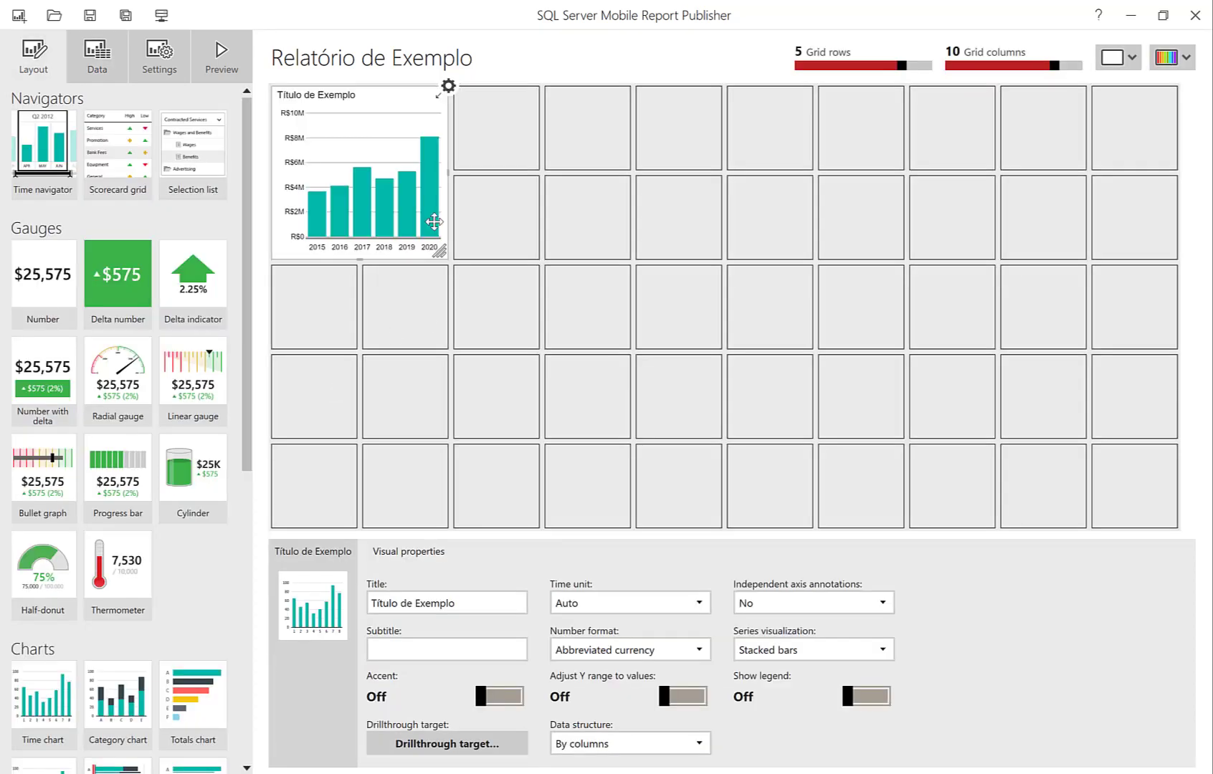
{"action": "key", "text": "Delete"}
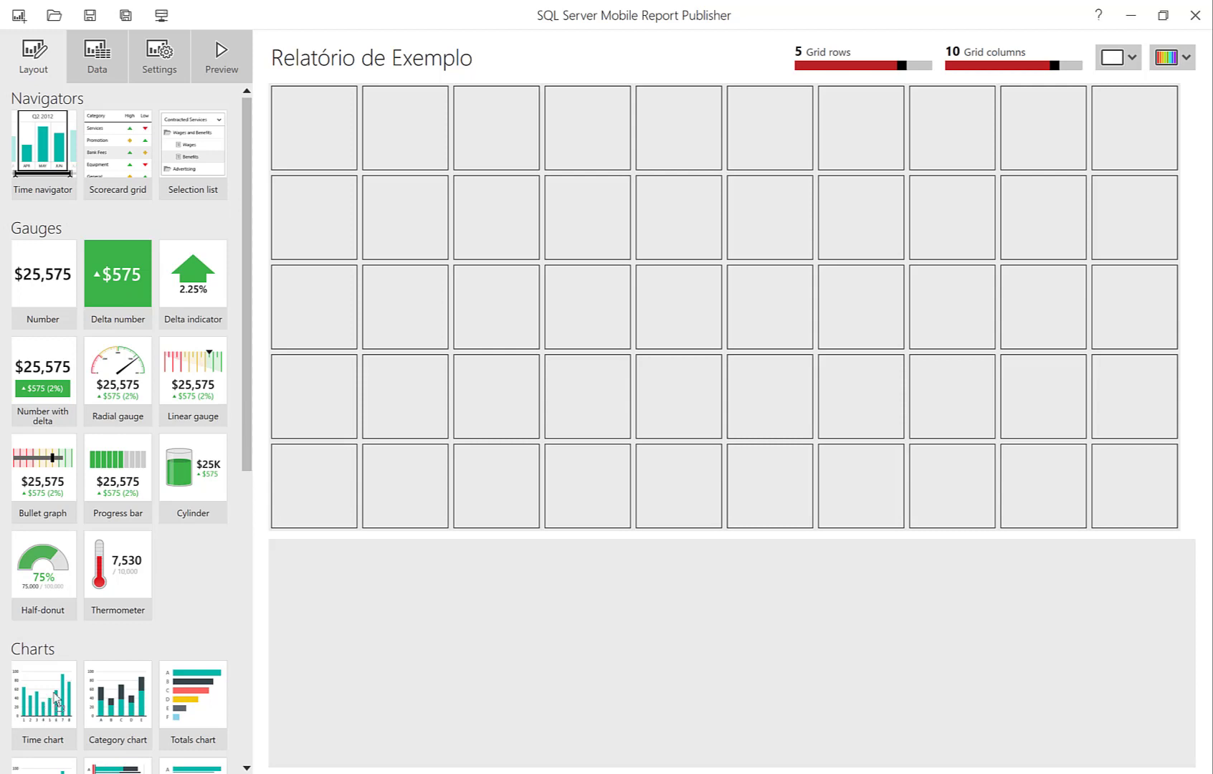
{"action": "left_click_drag", "start_coordinate": [53, 702], "coordinate": [534, 345]}
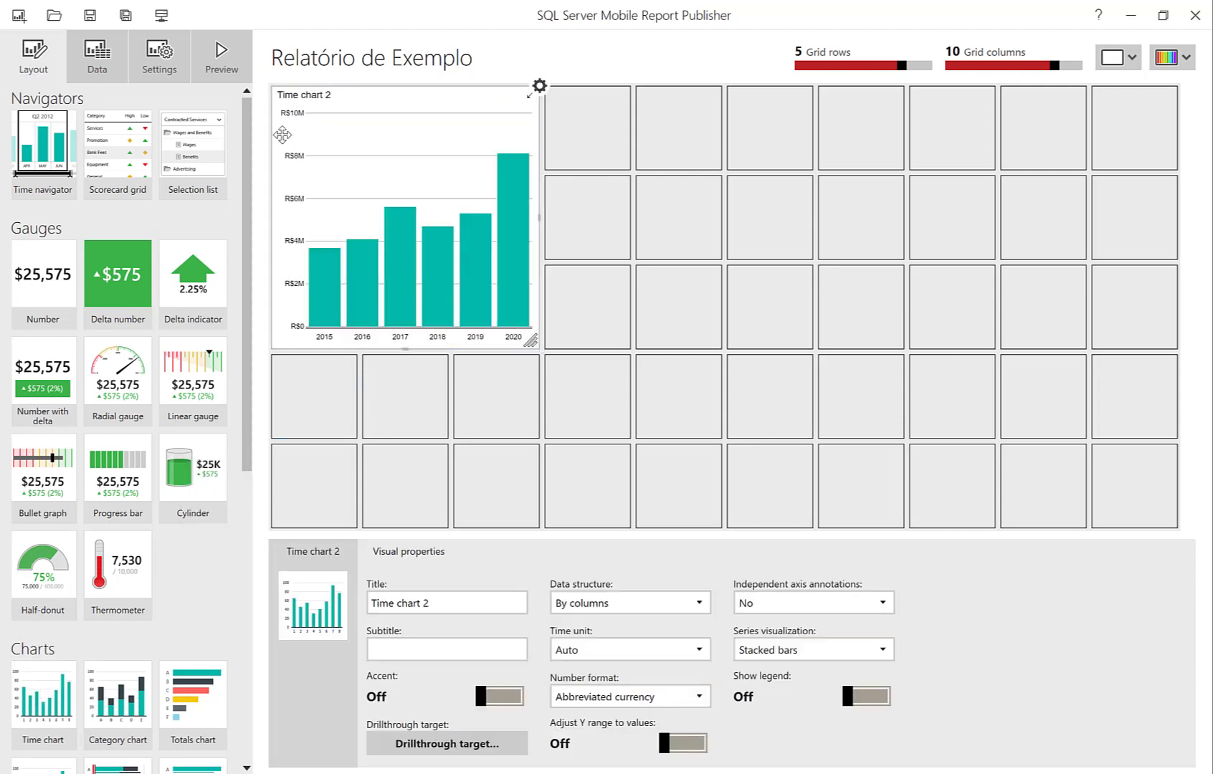
Add a category chart beside the time chart and enlarge it to three grid rows by three columns.
{"action": "scroll", "coordinate": [51, 680], "scroll_direction": "down", "scroll_amount": 3}
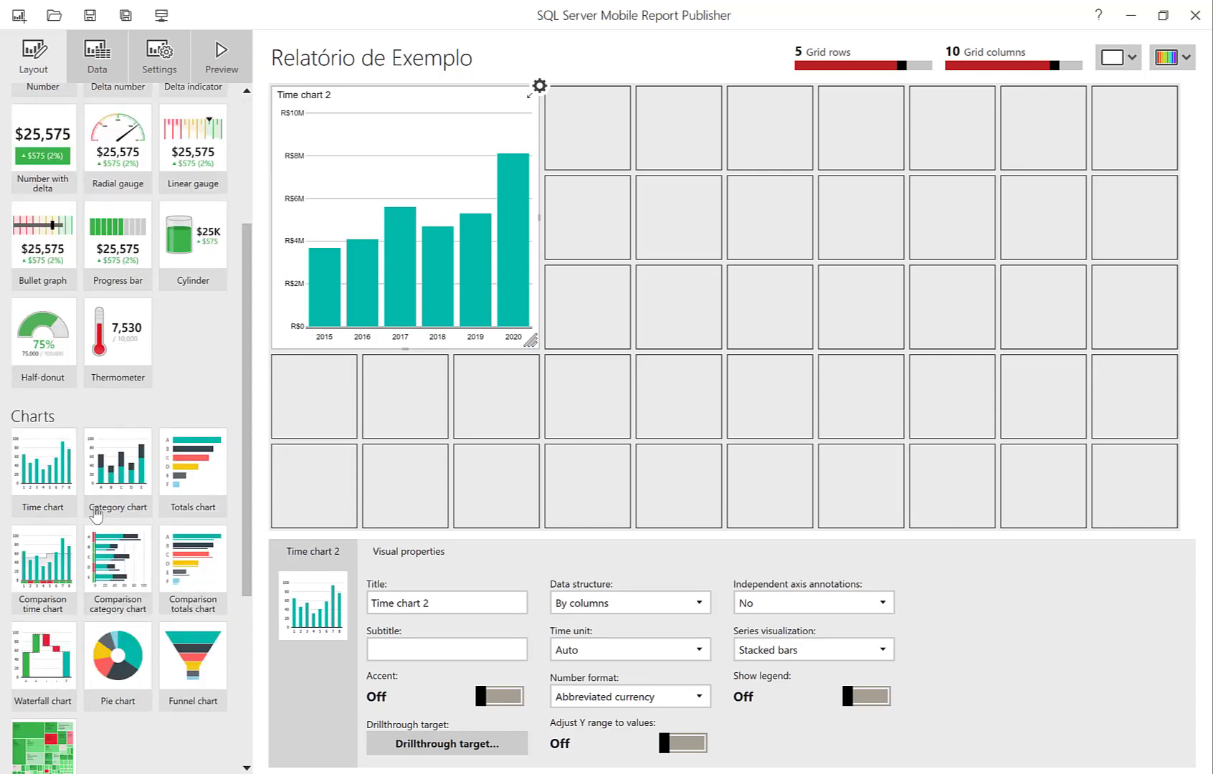
{"action": "left_click_drag", "start_coordinate": [96, 513], "coordinate": [590, 109]}
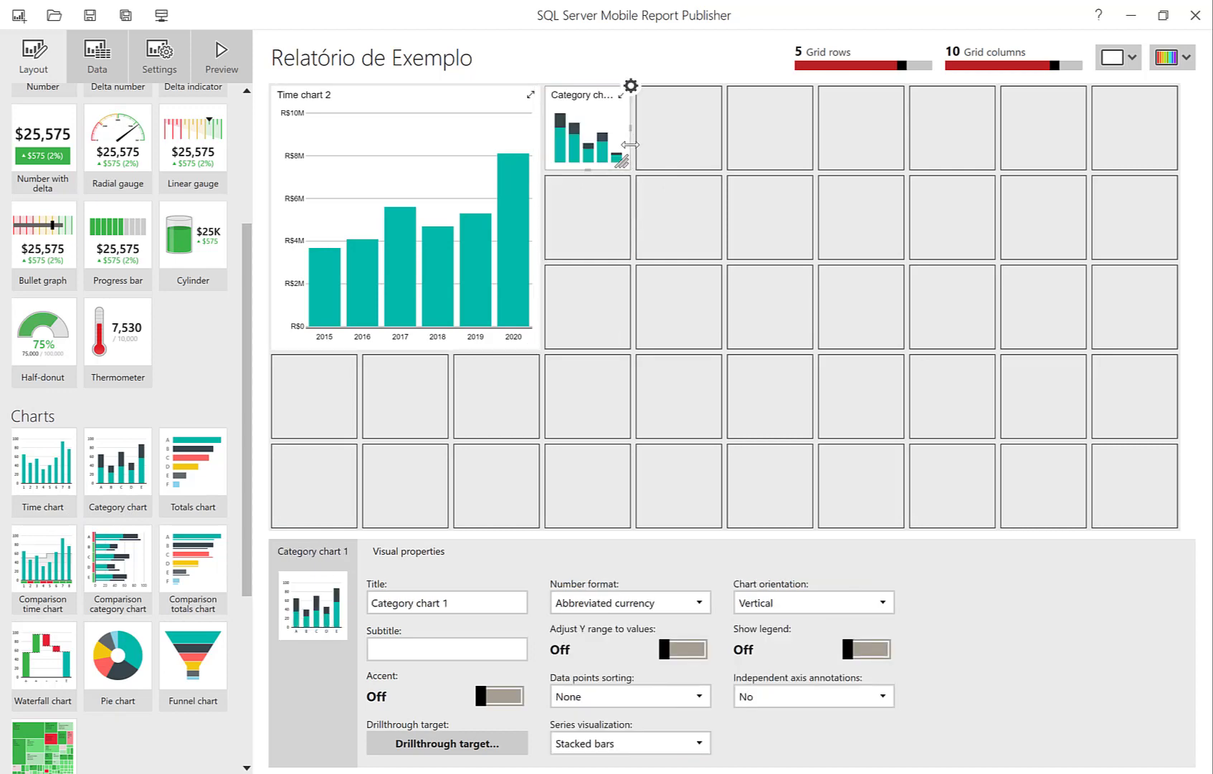
{"action": "left_click_drag", "start_coordinate": [623, 165], "coordinate": [796, 345]}
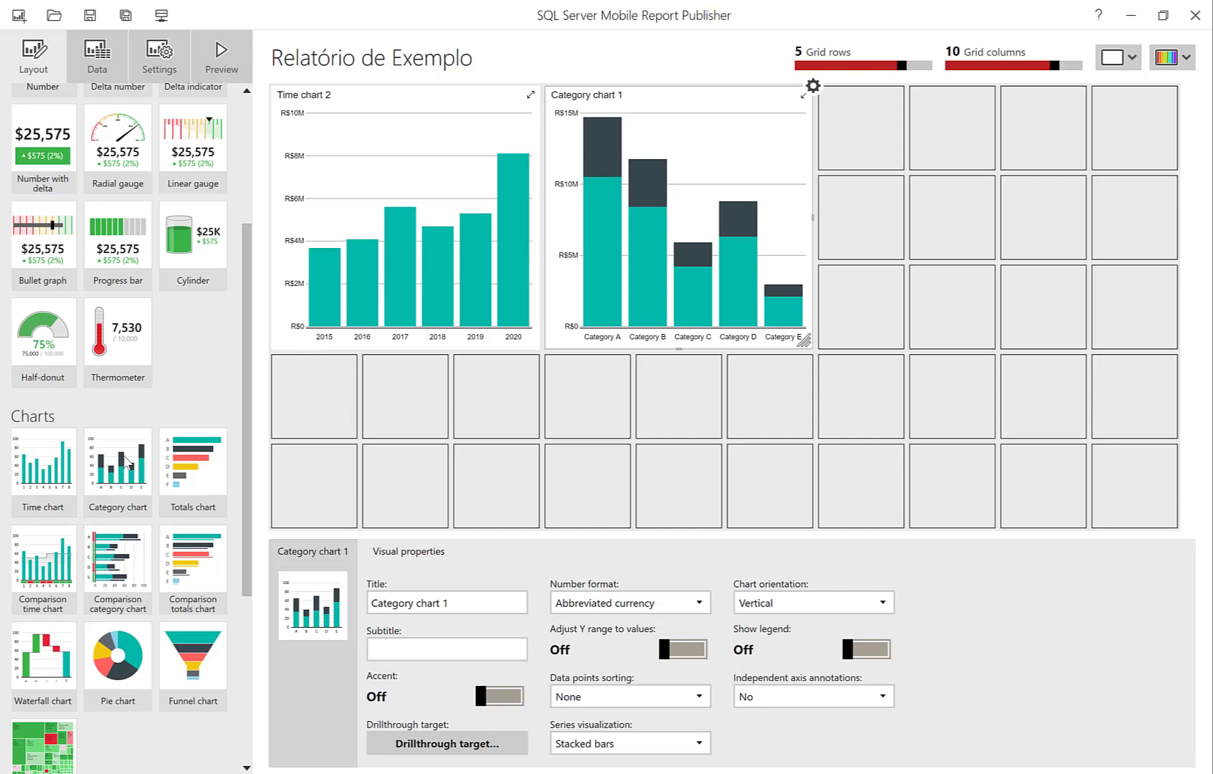
Set the time chart's main series to the Planilha1 data table.
{"action": "left_click", "coordinate": [387, 141]}
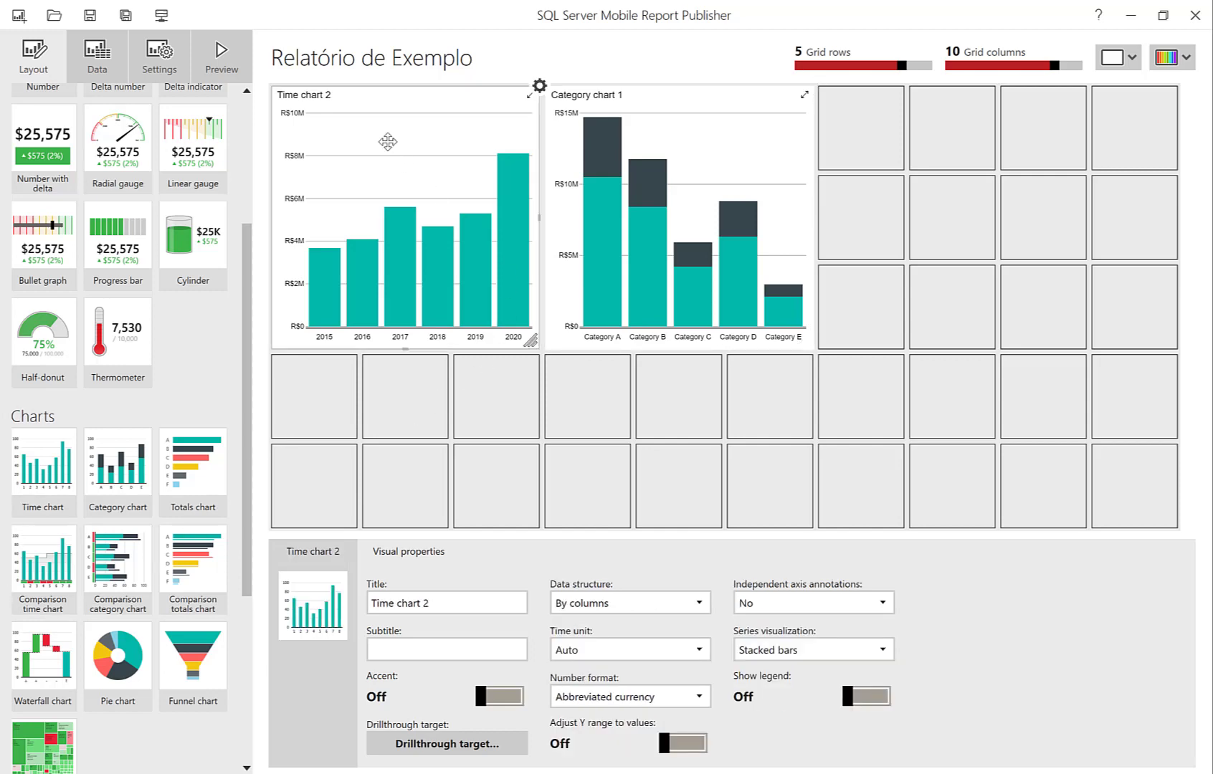
{"action": "left_click", "coordinate": [108, 53]}
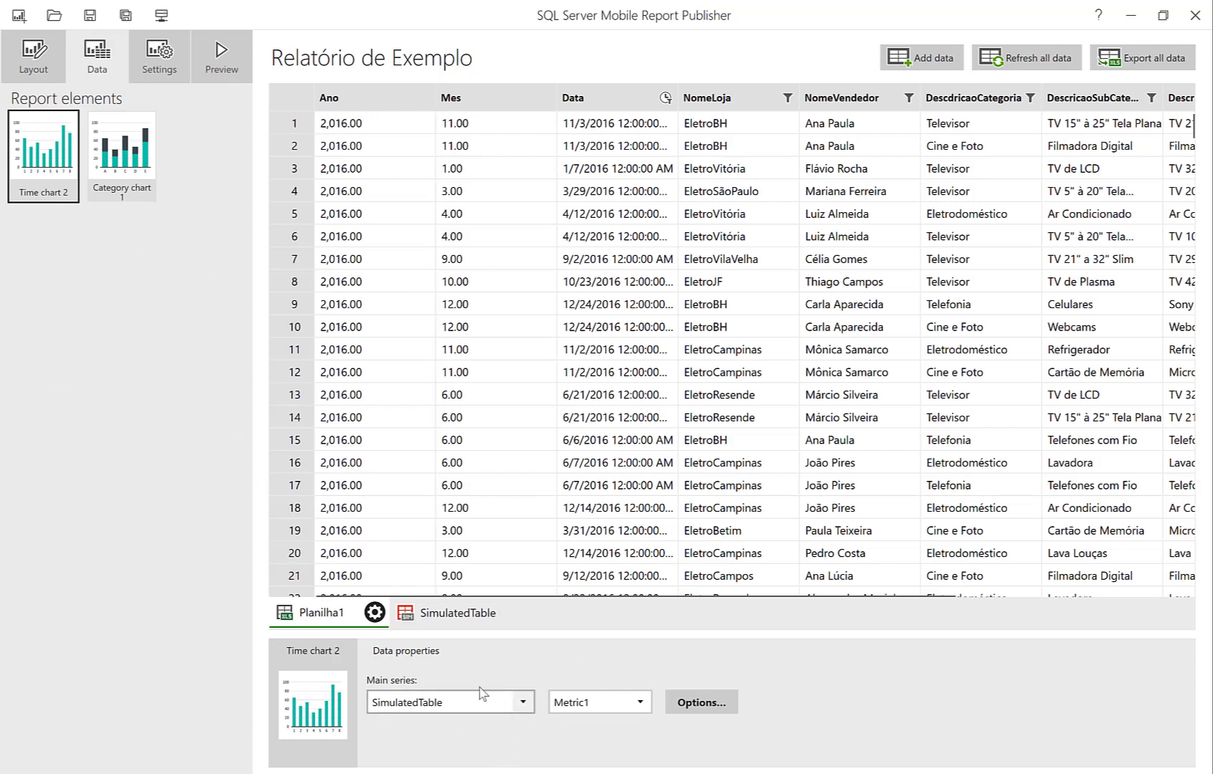
{"action": "left_click", "coordinate": [458, 703]}
{"action": "left_click", "coordinate": [446, 729]}
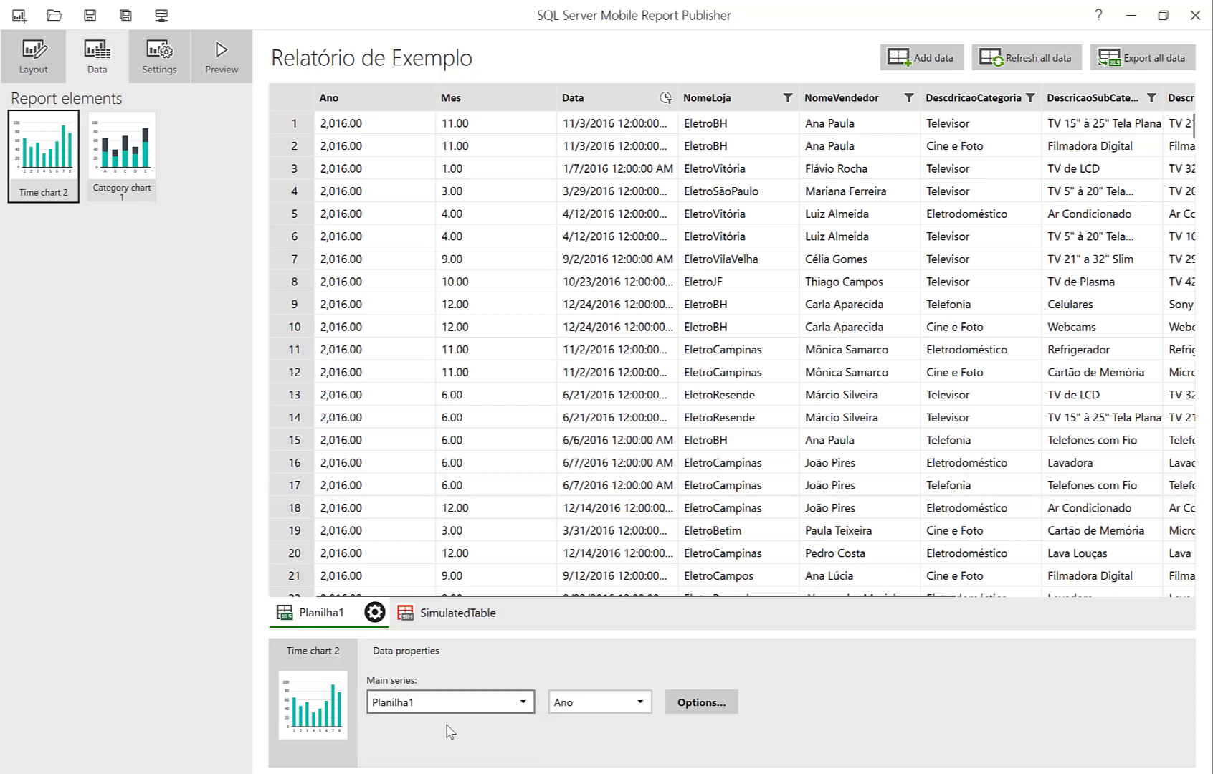
Replace Ano with ValorVenda as the time chart's main series field and return to the report layout.
{"action": "left_click", "coordinate": [618, 711]}
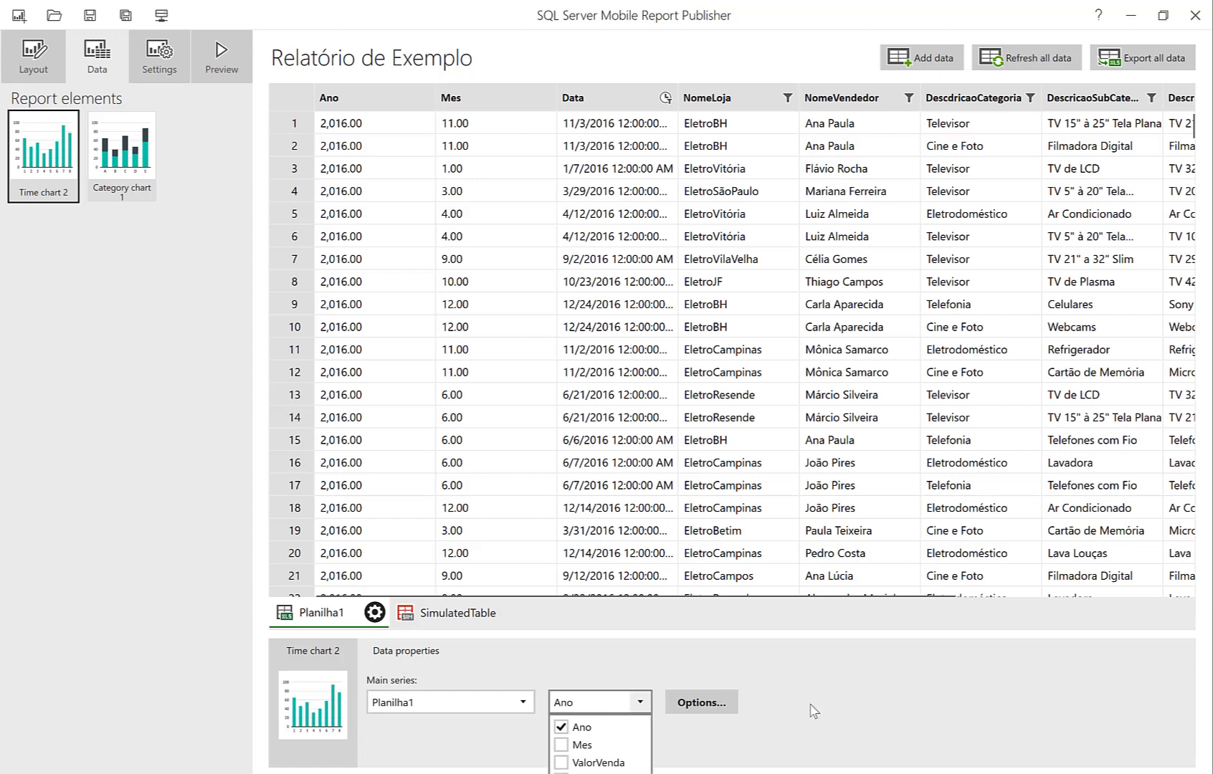
{"action": "left_click", "coordinate": [860, 706]}
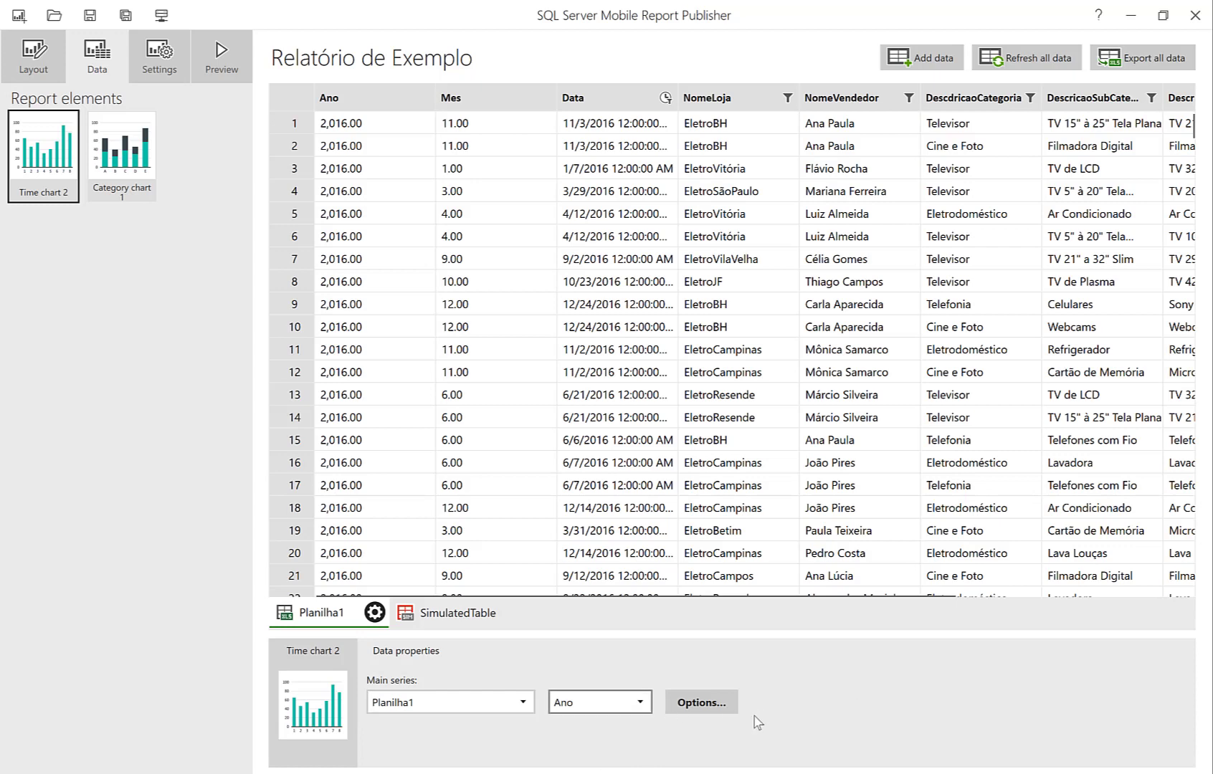
{"action": "left_click", "coordinate": [642, 704]}
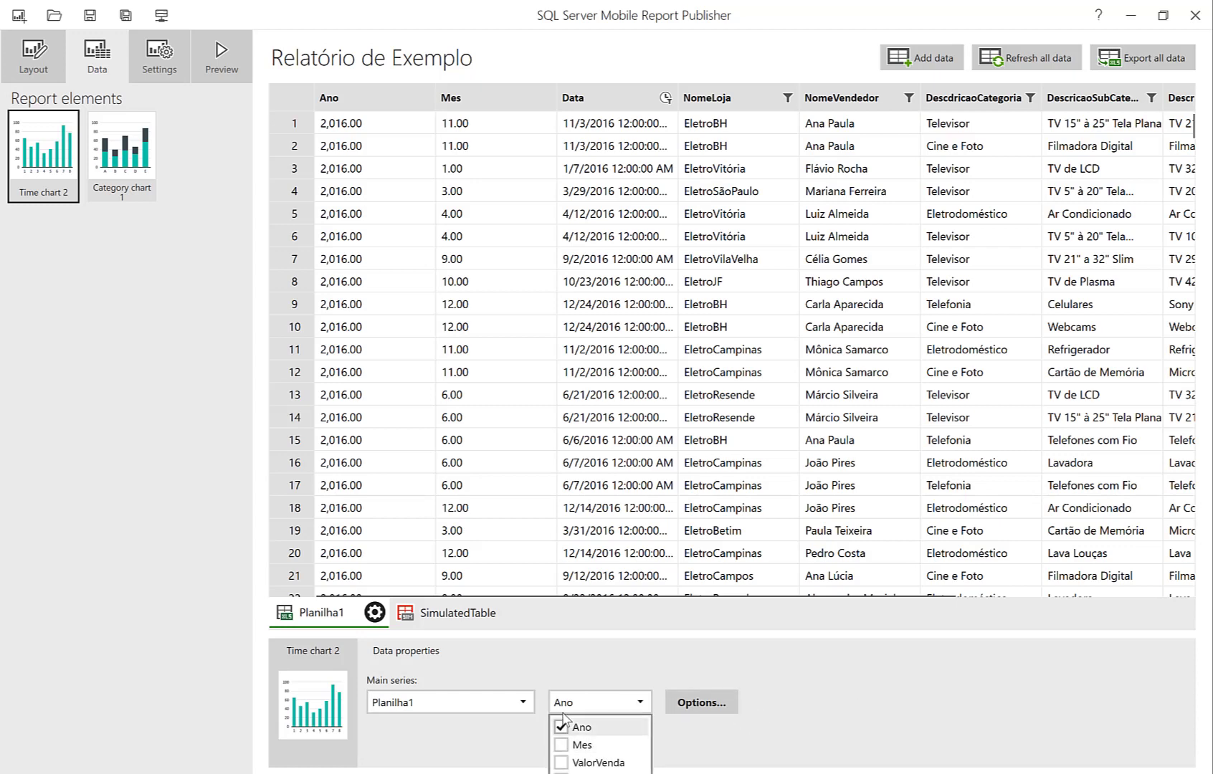
{"action": "left_click", "coordinate": [840, 692]}
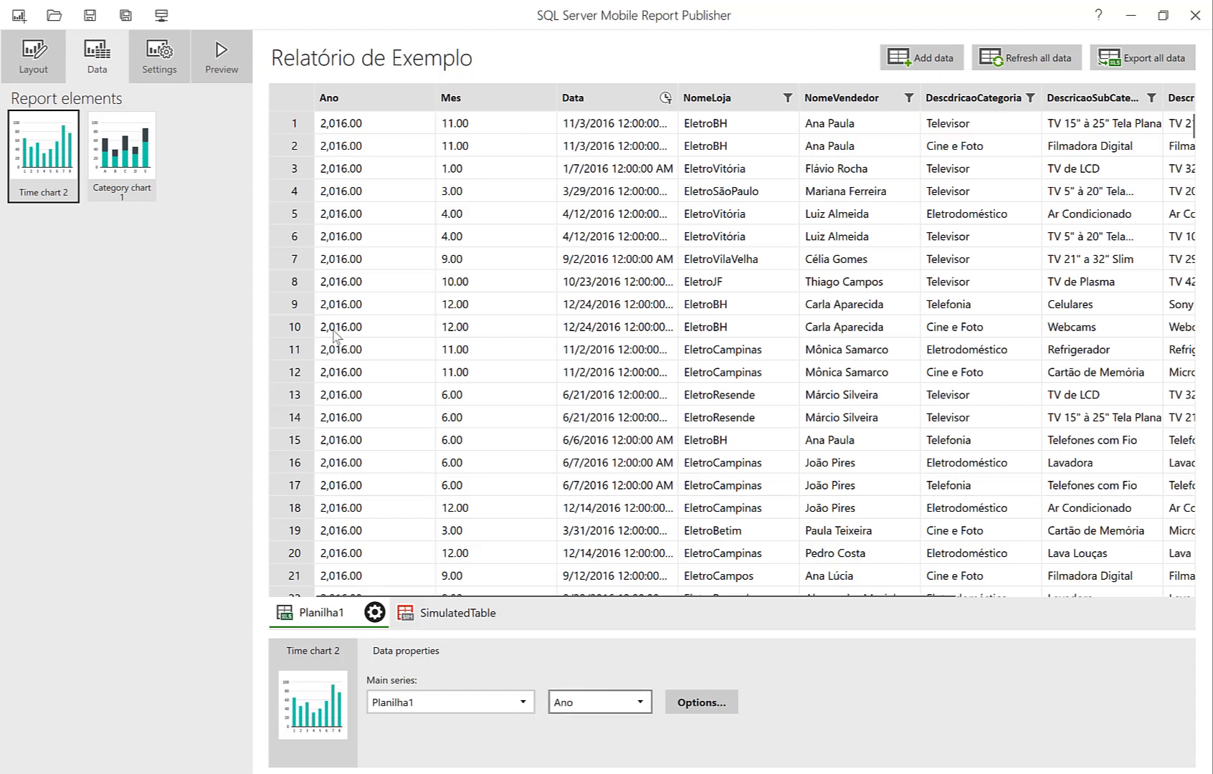
{"action": "left_click", "coordinate": [635, 704]}
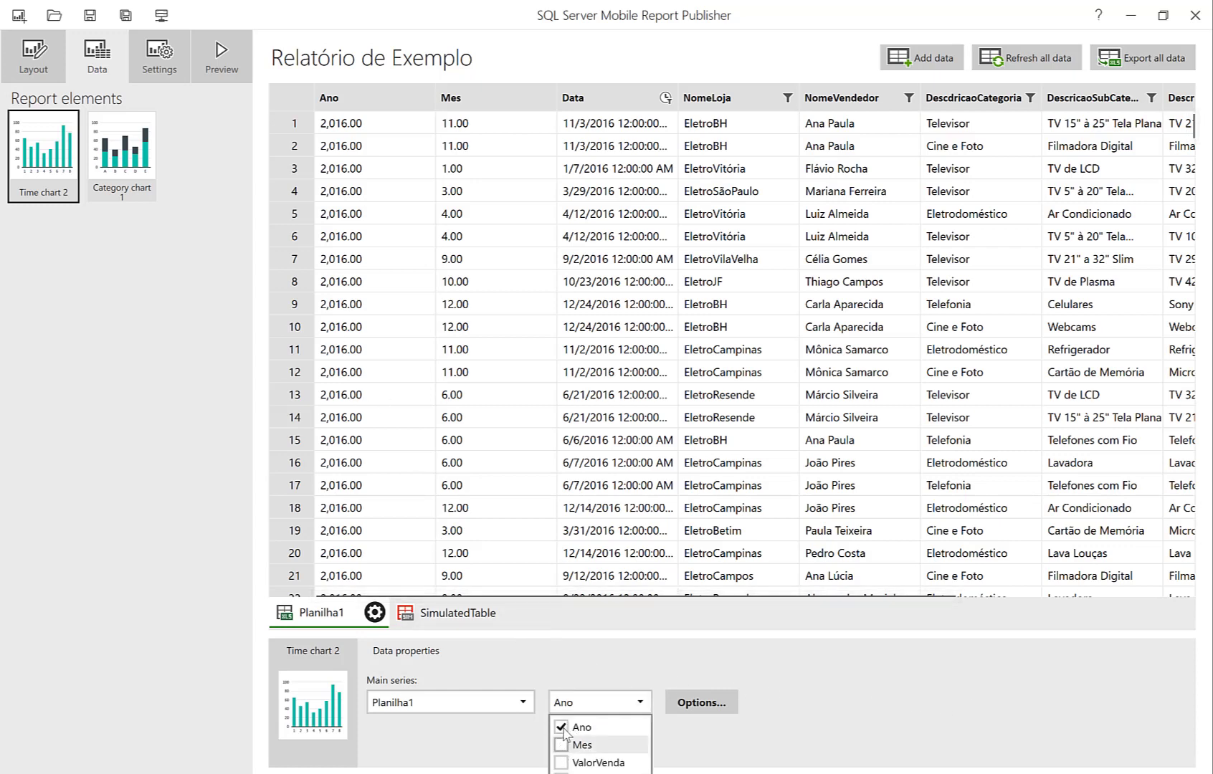
{"action": "left_click", "coordinate": [561, 727]}
{"action": "left_click", "coordinate": [561, 762]}
{"action": "left_click", "coordinate": [835, 720]}
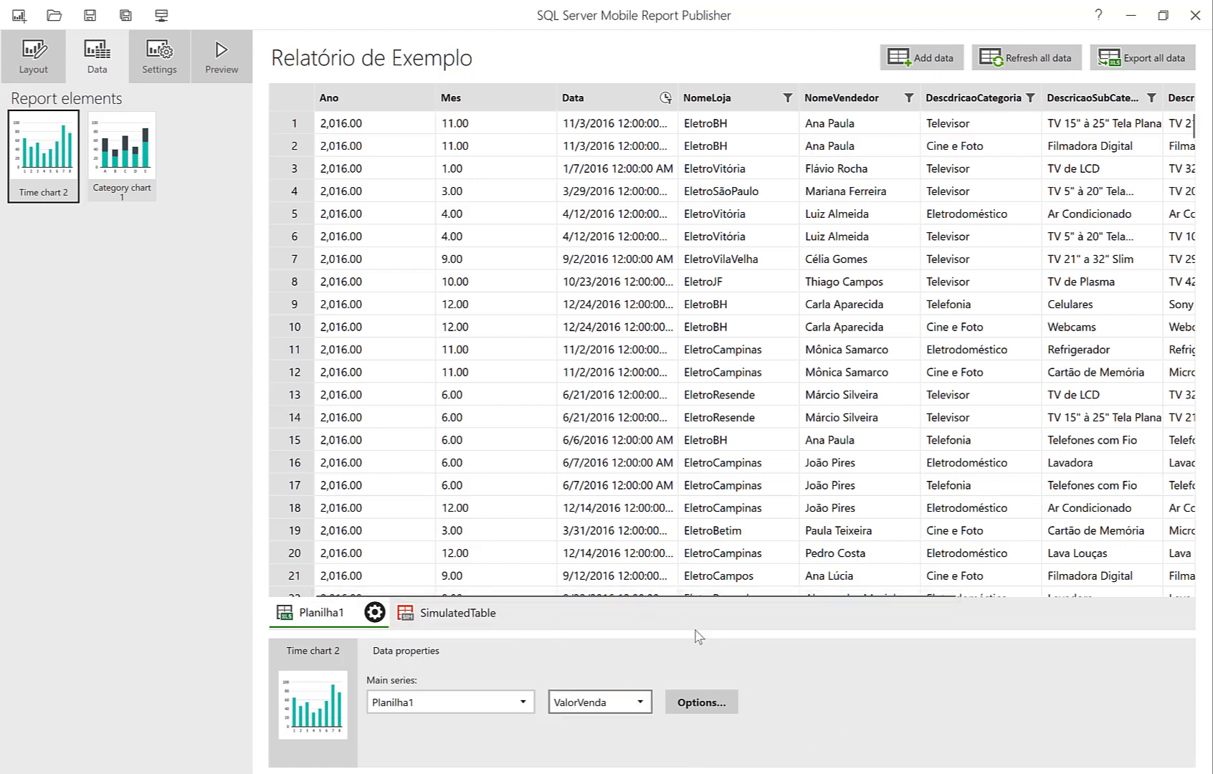
{"action": "left_click", "coordinate": [42, 70]}
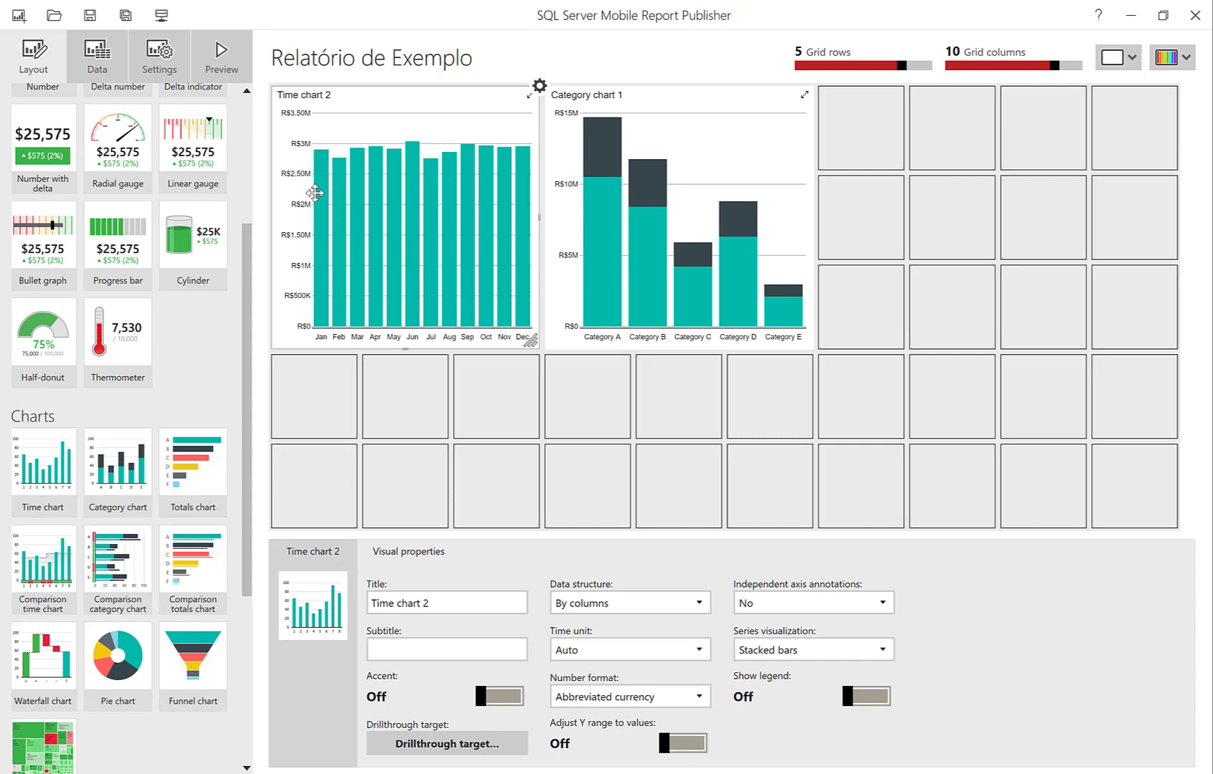
Turn the time chart's accent styling on and back off.
{"action": "left_click", "coordinate": [502, 697]}
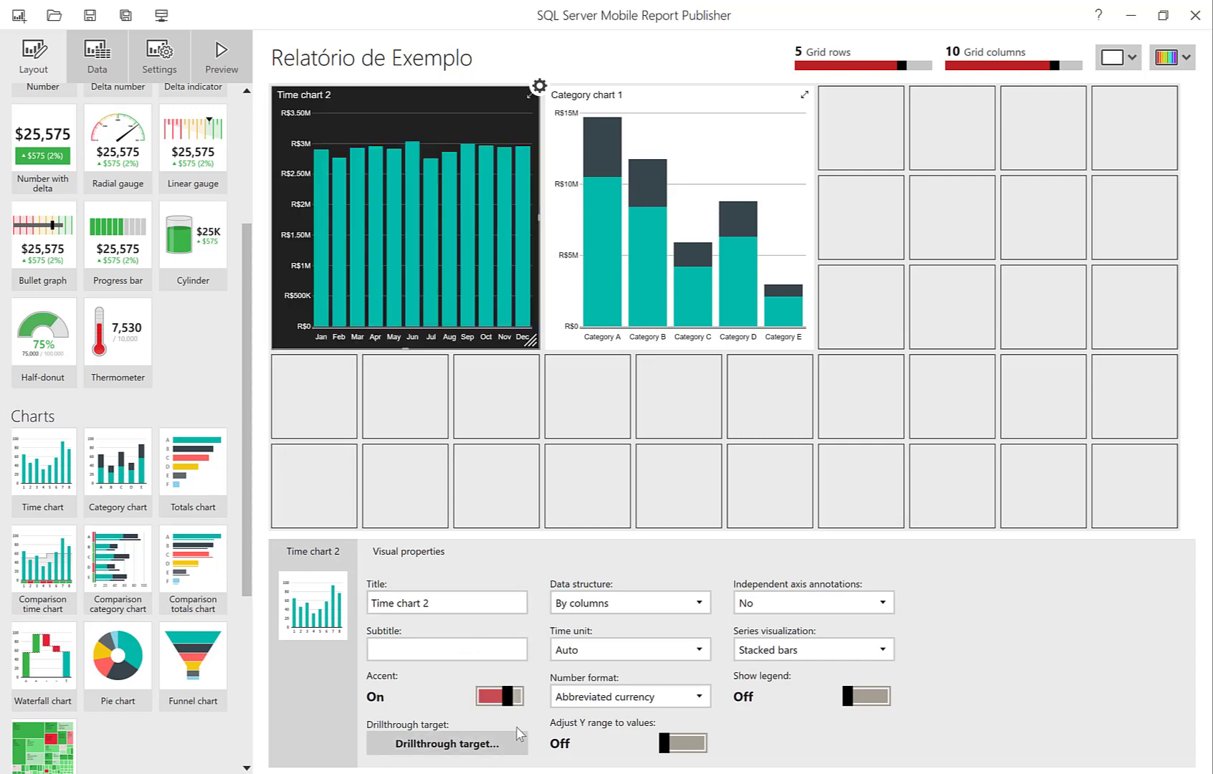
{"action": "left_click", "coordinate": [516, 698]}
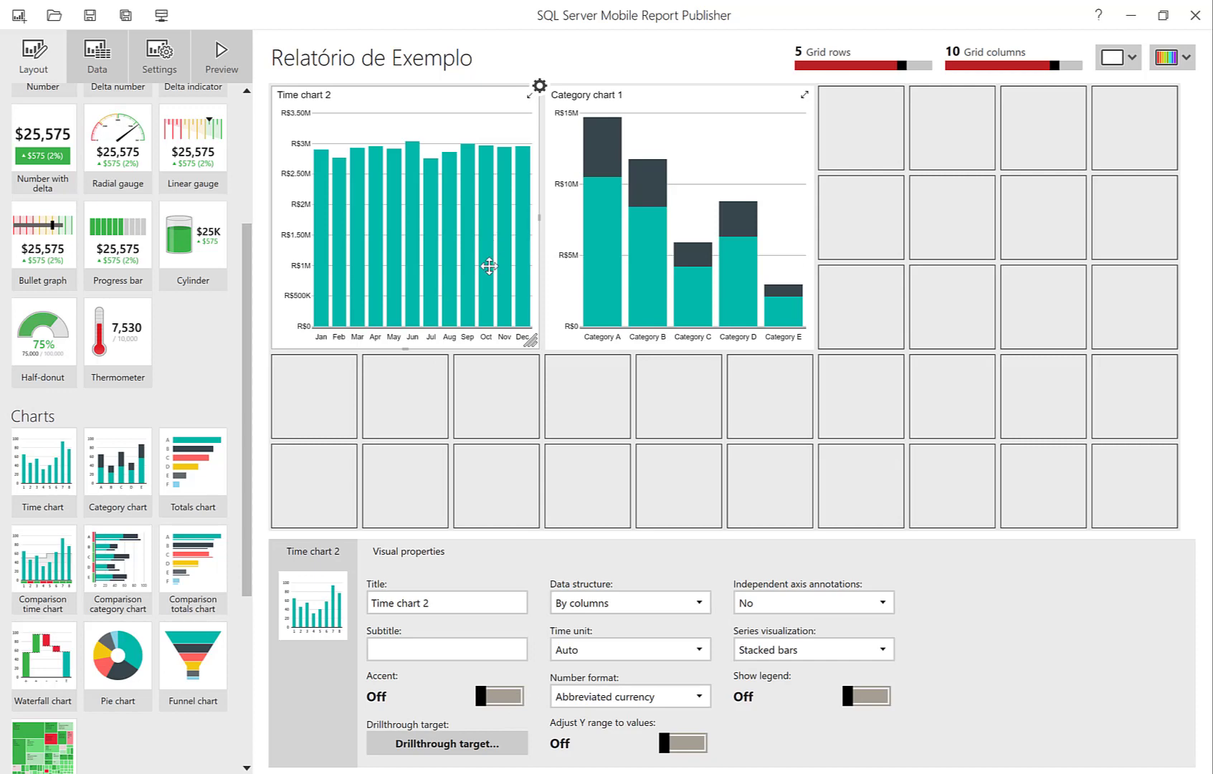
Try the Line series visualization on the time chart and set it to Side-by-side bars.
{"action": "left_click", "coordinate": [797, 649]}
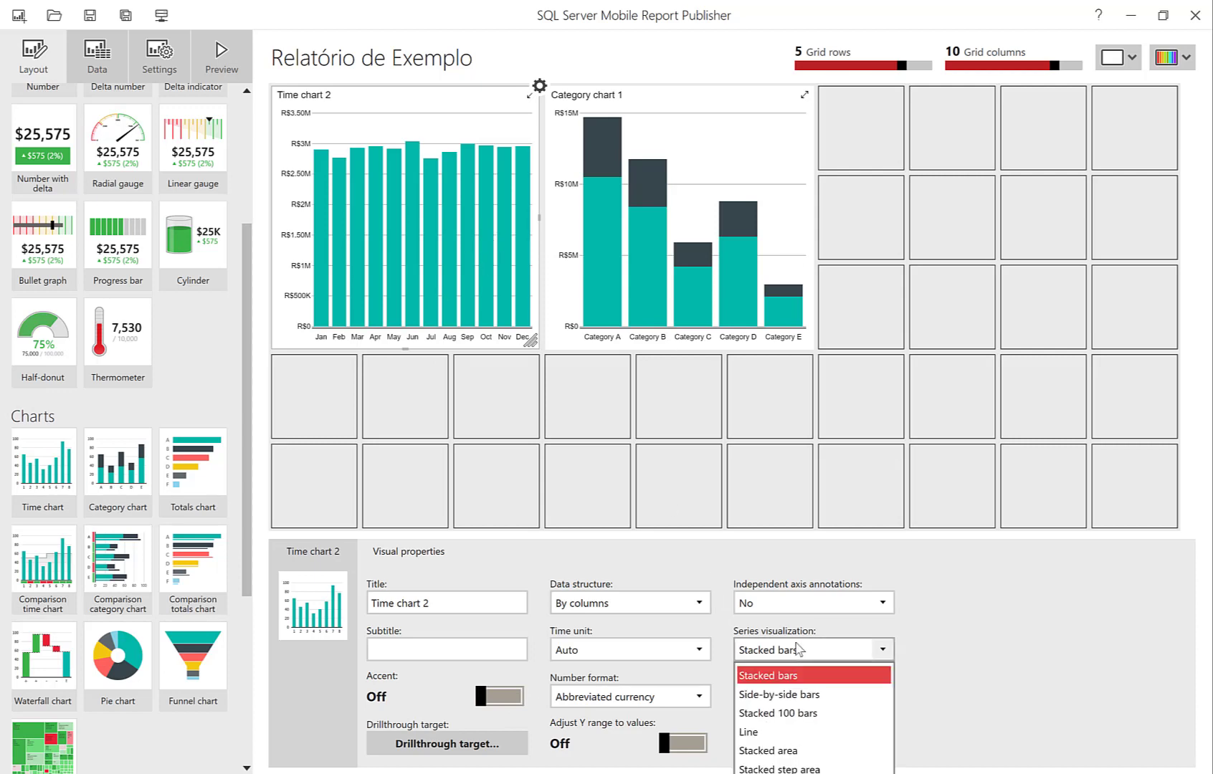
{"action": "left_click", "coordinate": [783, 734]}
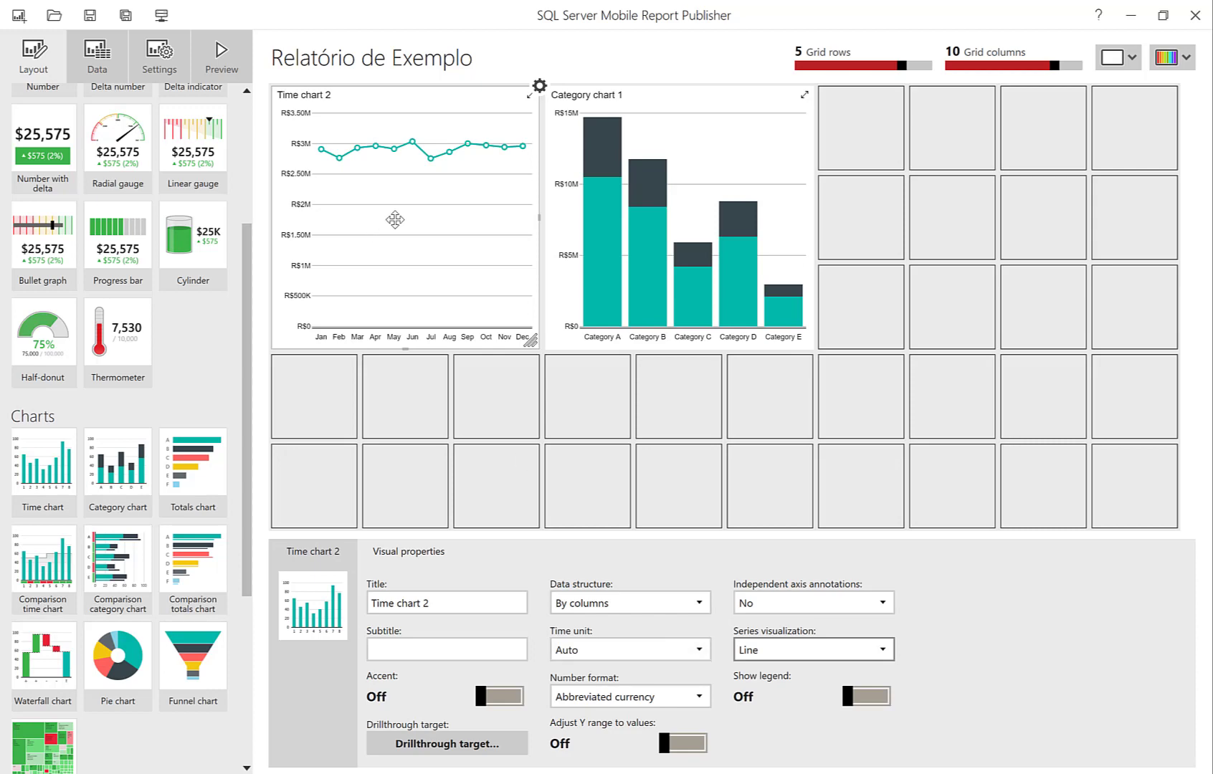
{"action": "left_click", "coordinate": [832, 649]}
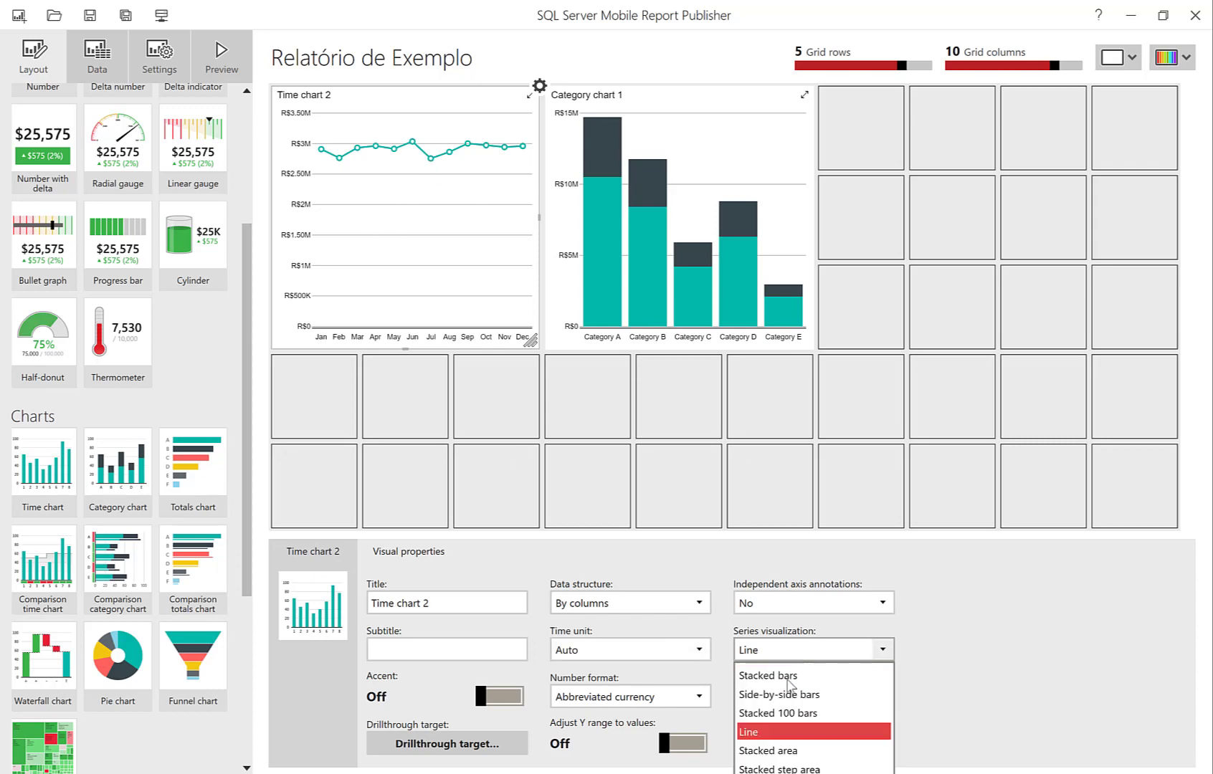
{"action": "left_click", "coordinate": [780, 695]}
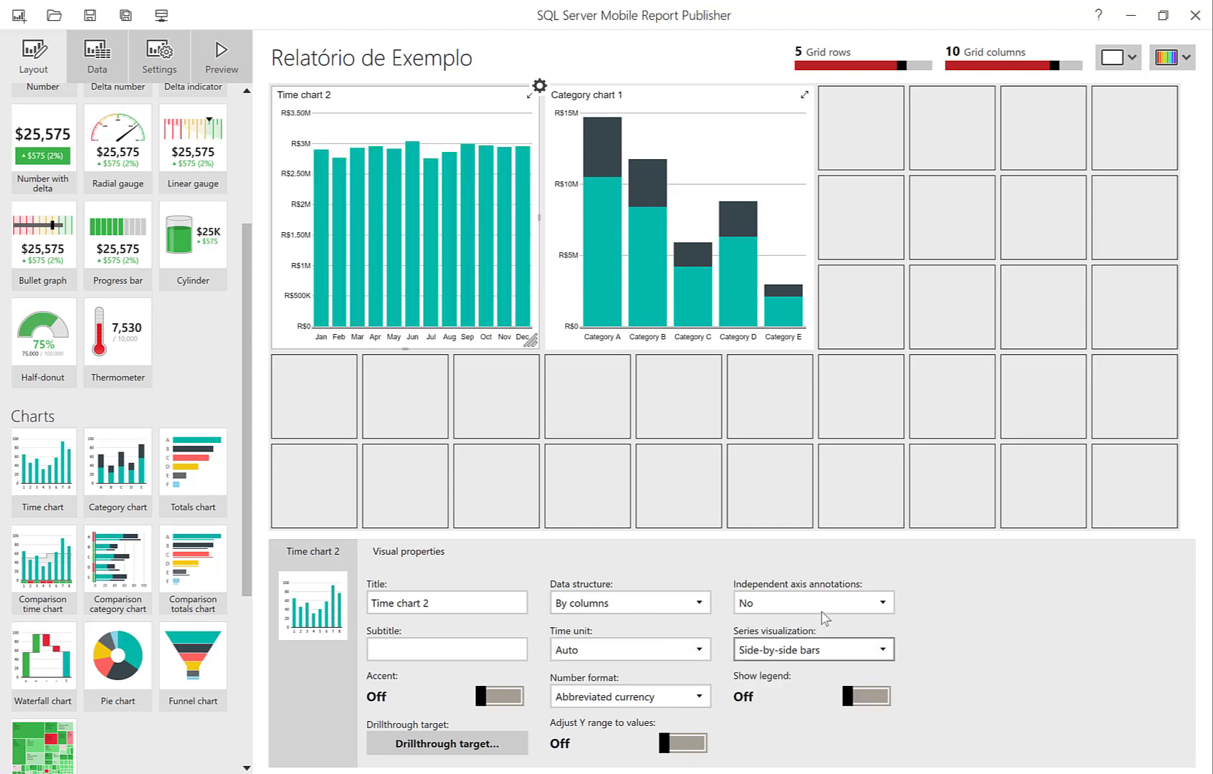
Set the time chart's independent axis annotations to Yes and enable adjusting the Y range to values.
{"action": "left_click", "coordinate": [821, 610]}
{"action": "left_click", "coordinate": [777, 649]}
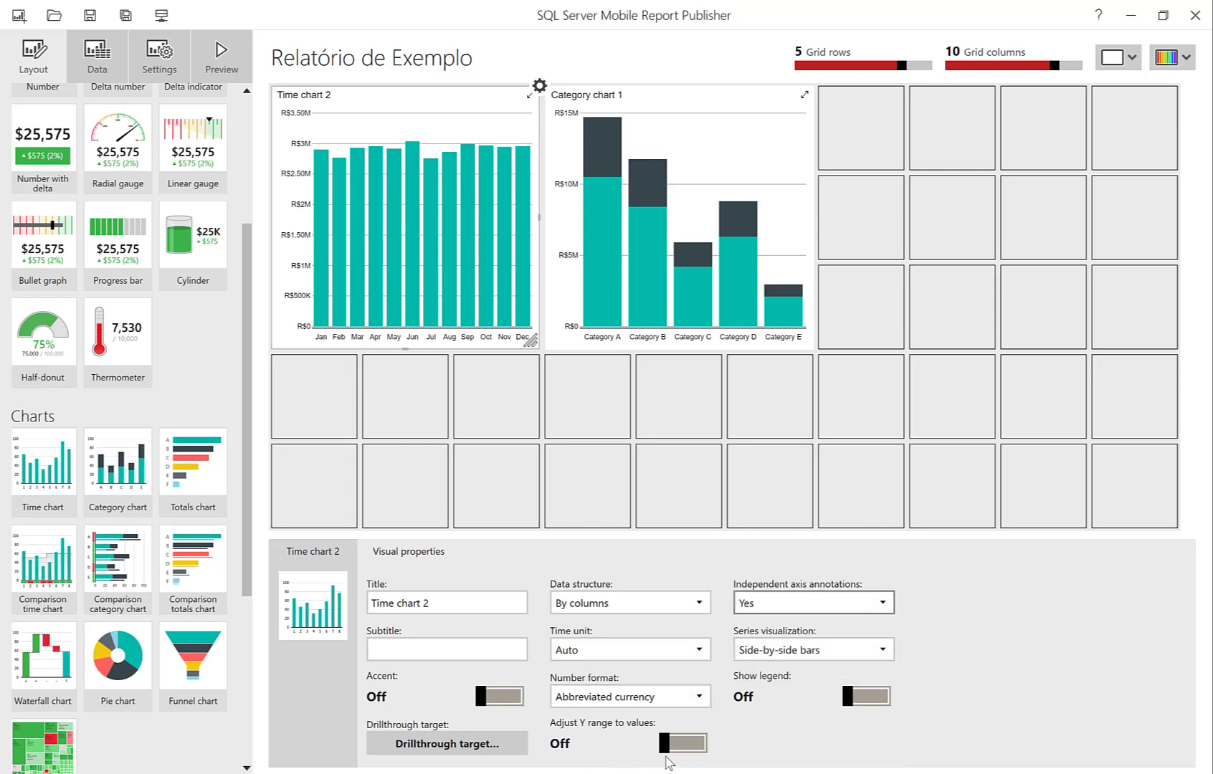
{"action": "left_click", "coordinate": [688, 743]}
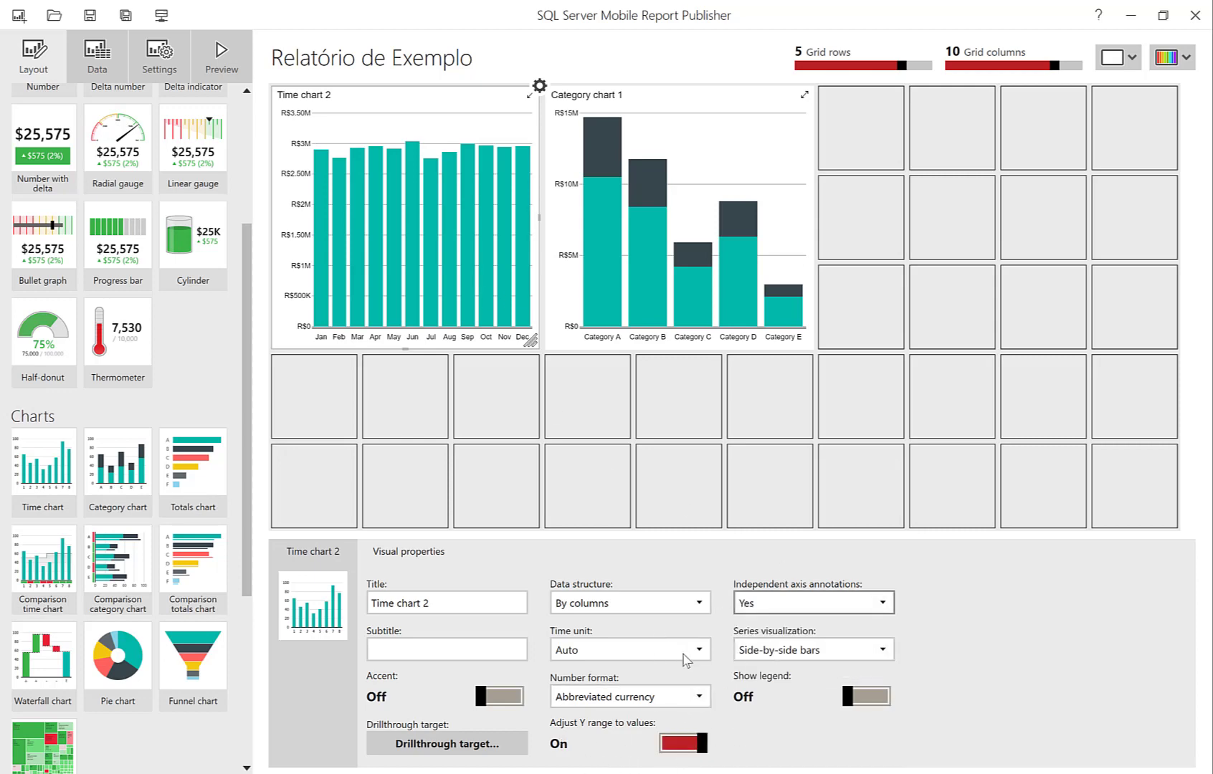
{"action": "left_click", "coordinate": [688, 650]}
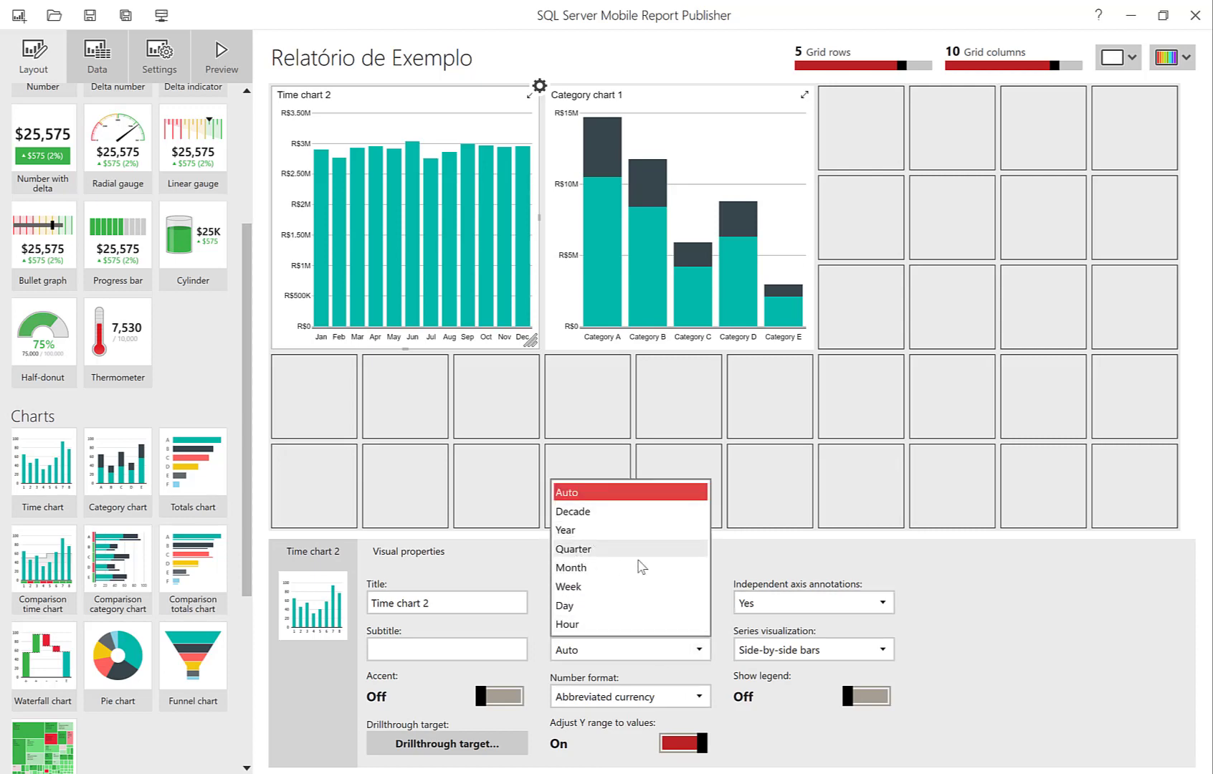
{"action": "left_click", "coordinate": [999, 618]}
{"action": "left_click", "coordinate": [656, 606]}
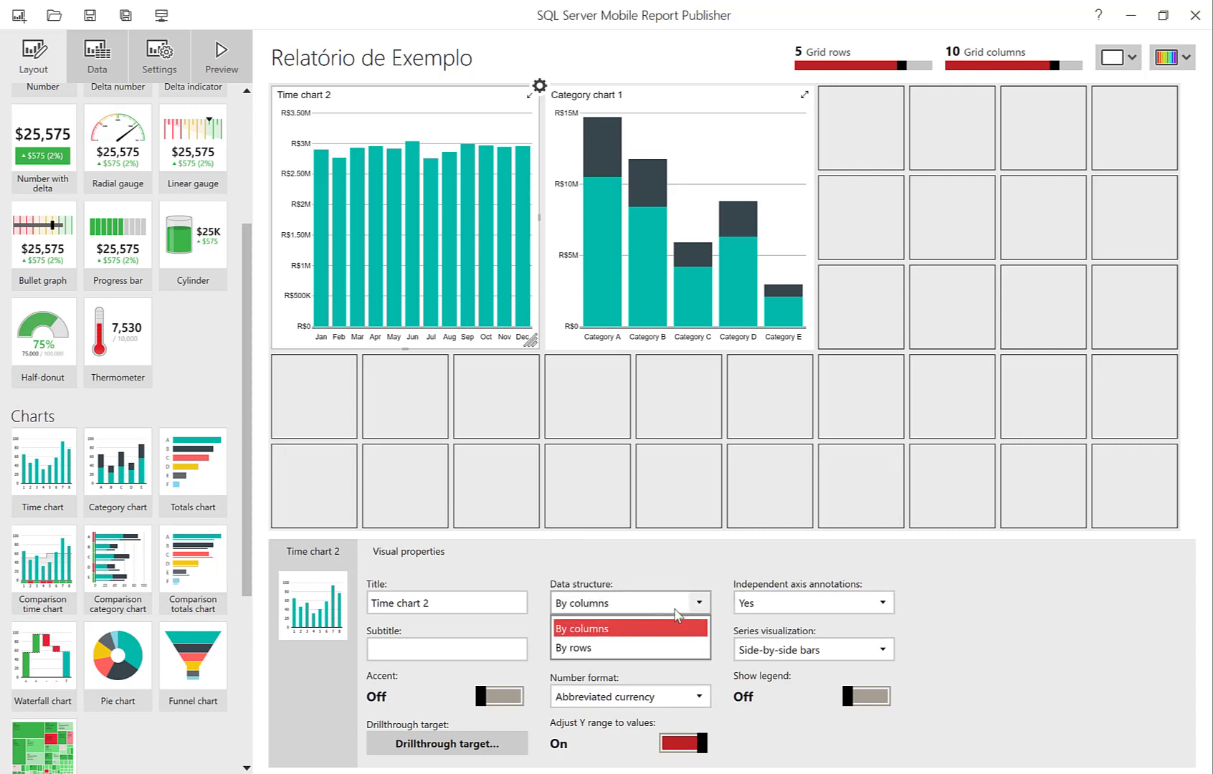
{"action": "left_click", "coordinate": [1004, 655]}
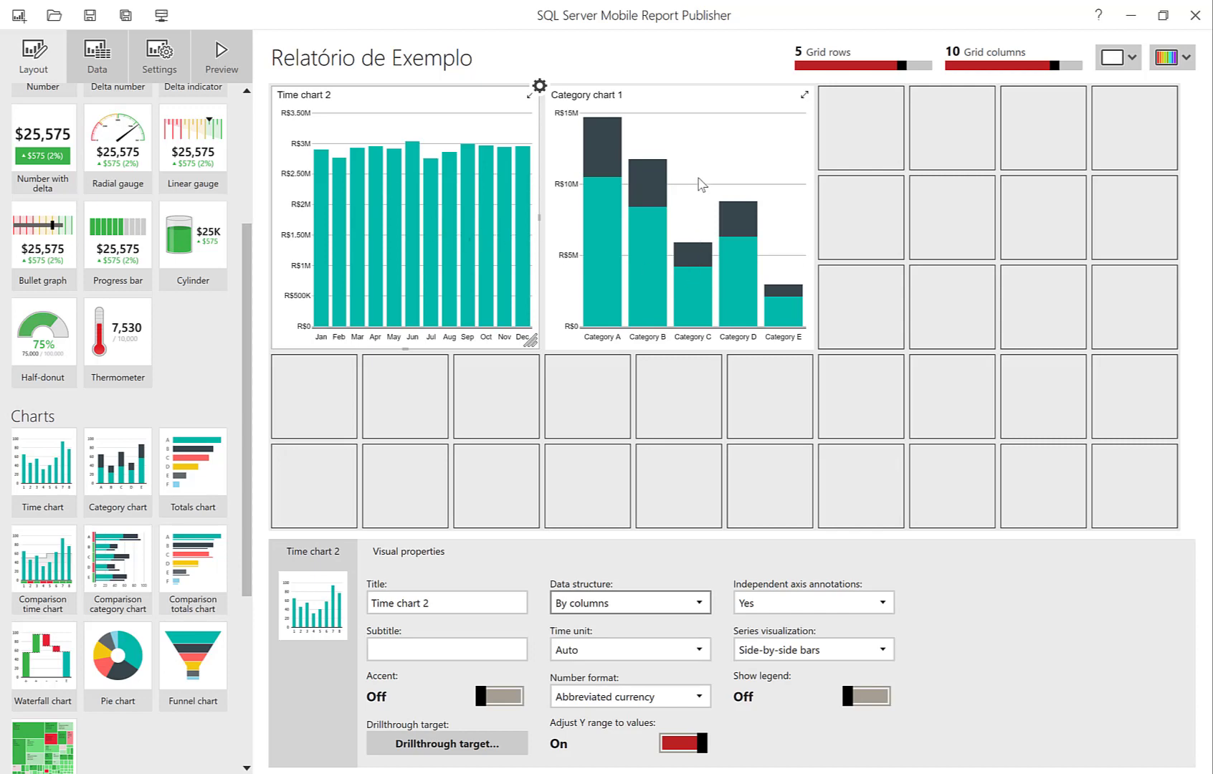
Add a pie chart to the first-row grid cell directly beside the category chart.
{"action": "left_click", "coordinate": [700, 184]}
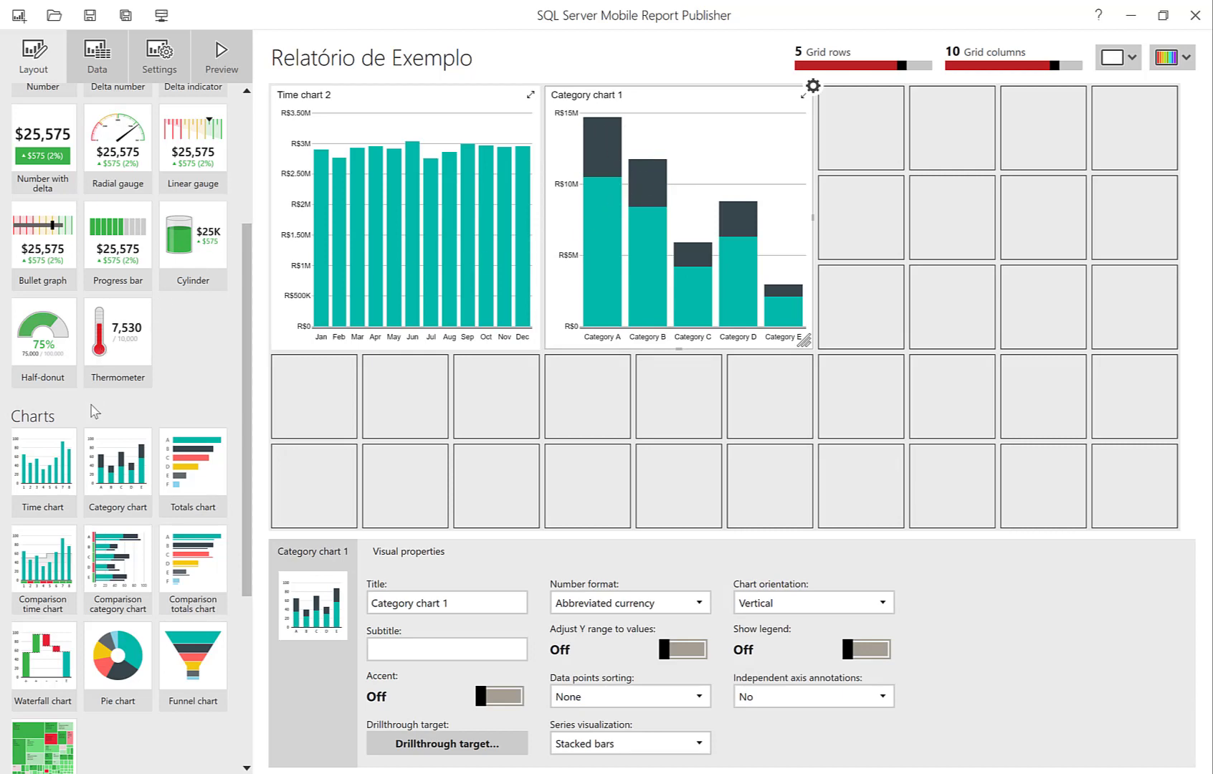
{"action": "left_click_drag", "start_coordinate": [108, 663], "coordinate": [876, 136]}
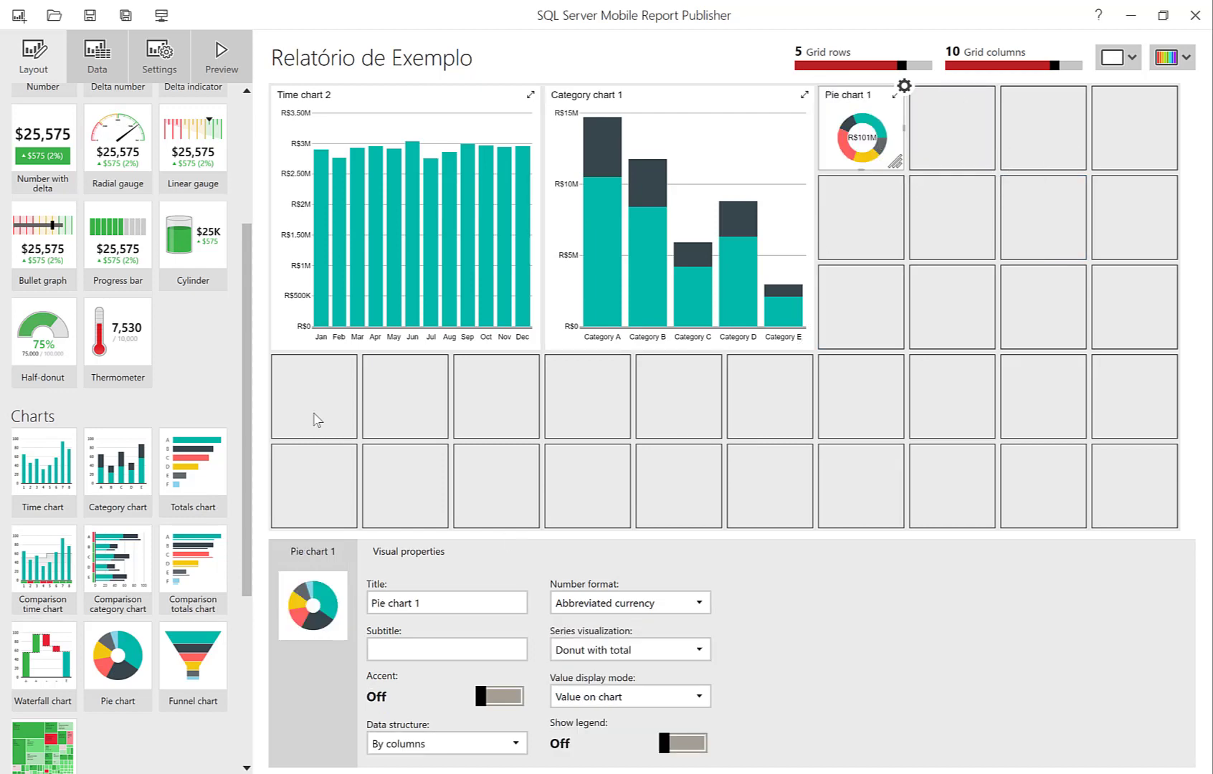
Switch the category chart's series name data source from SimulatedTable to Planilha1.
{"action": "left_click", "coordinate": [695, 148]}
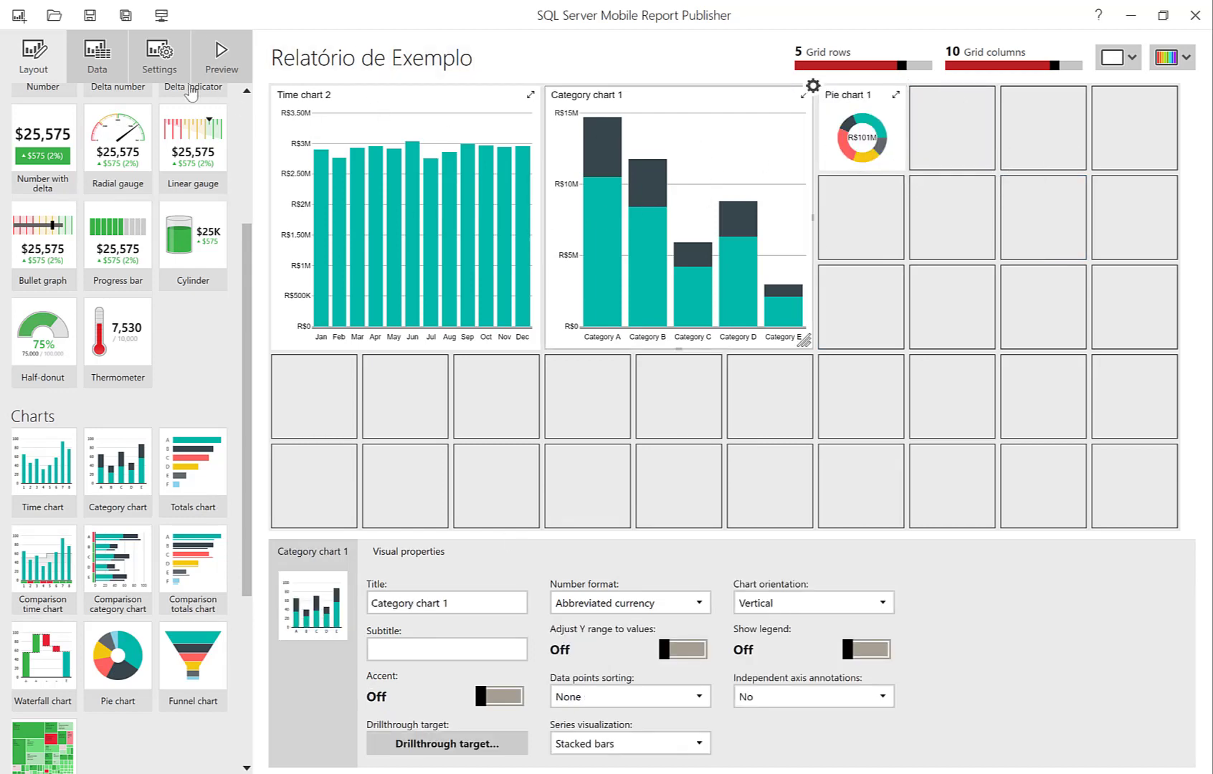
{"action": "left_click", "coordinate": [104, 60]}
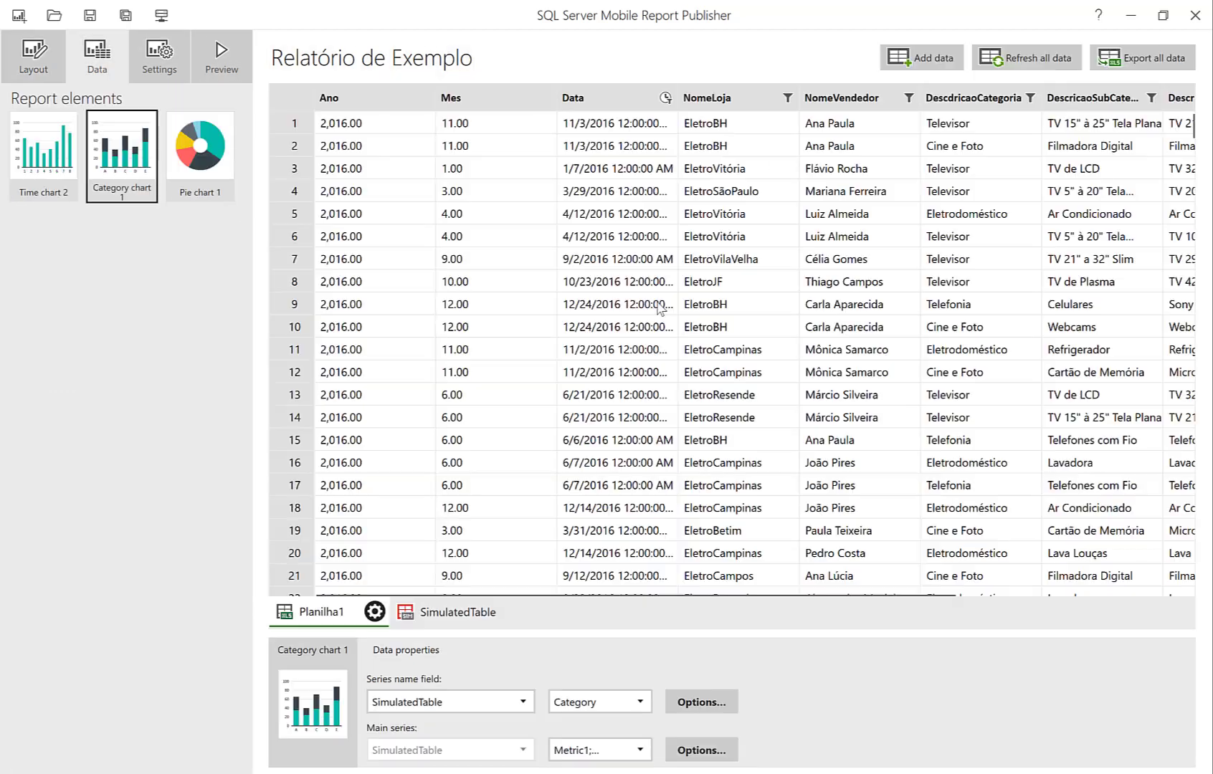
{"action": "left_click", "coordinate": [471, 709]}
{"action": "left_click", "coordinate": [430, 719]}
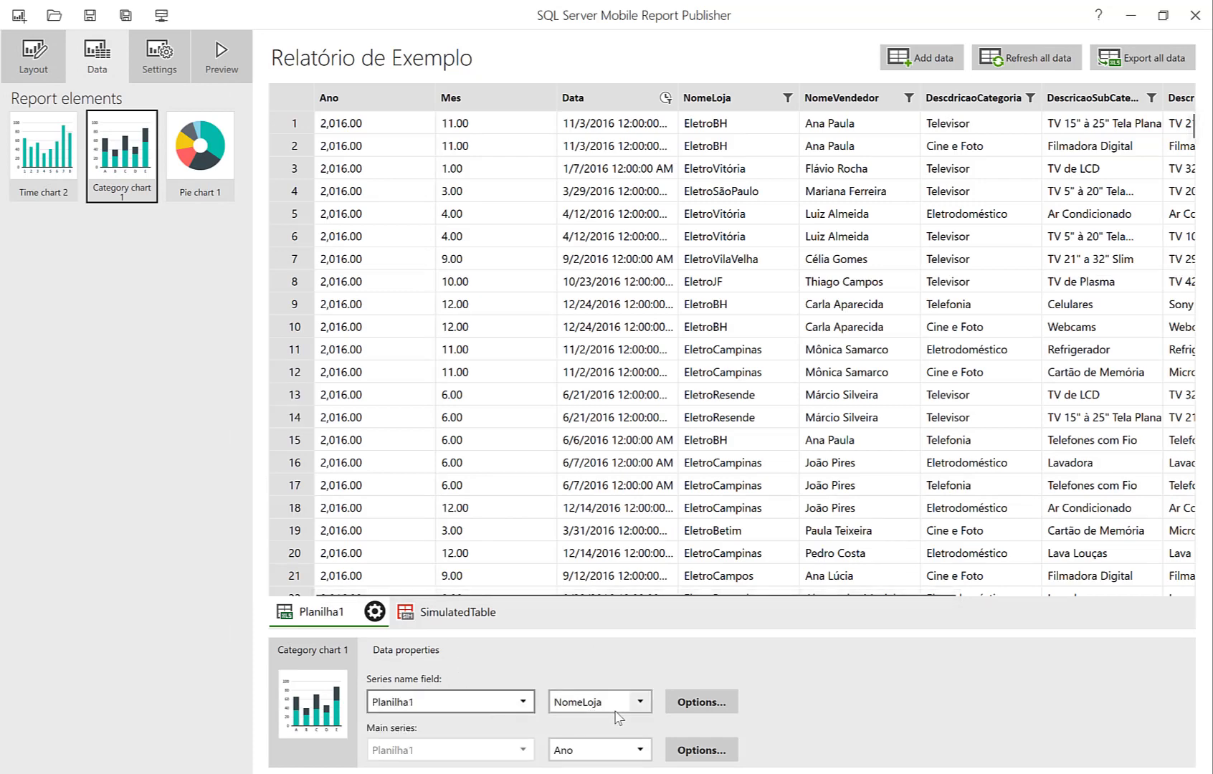
Replace Ano with ValorVenda as the category chart's main series field and return to the report layout.
{"action": "left_click", "coordinate": [642, 752]}
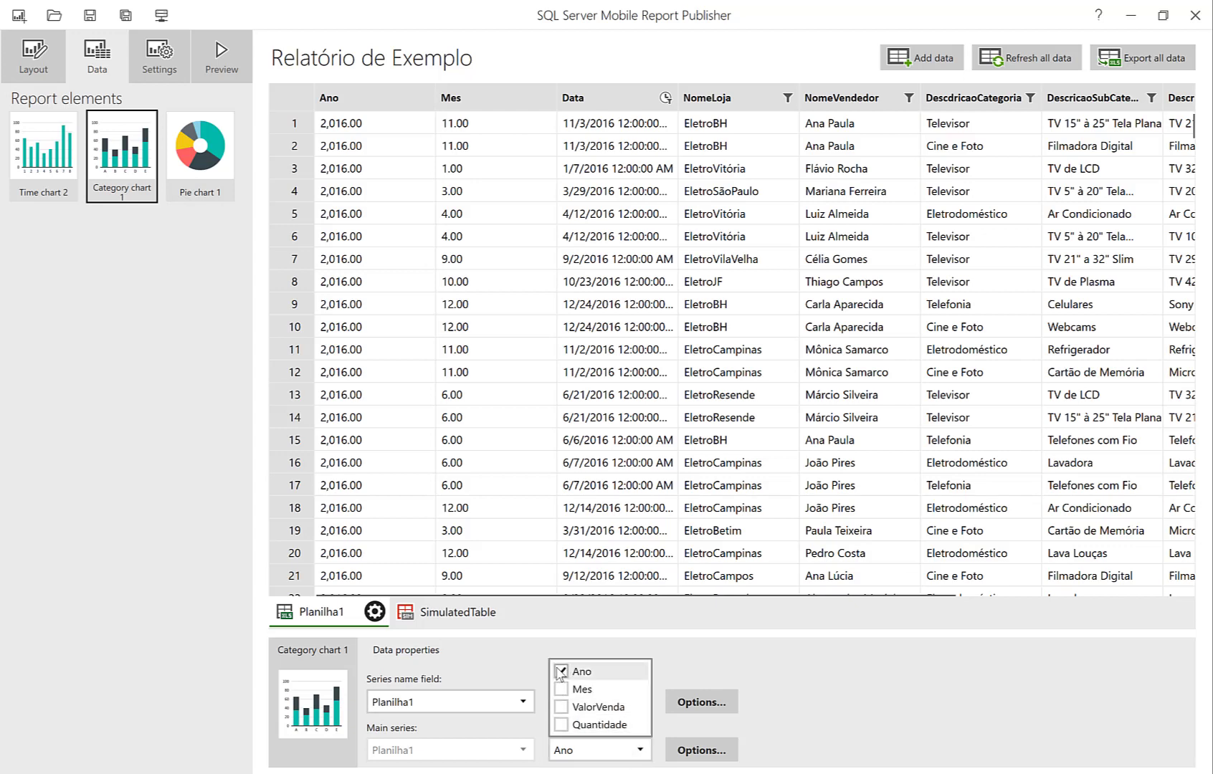
{"action": "left_click", "coordinate": [562, 672]}
{"action": "left_click", "coordinate": [562, 709]}
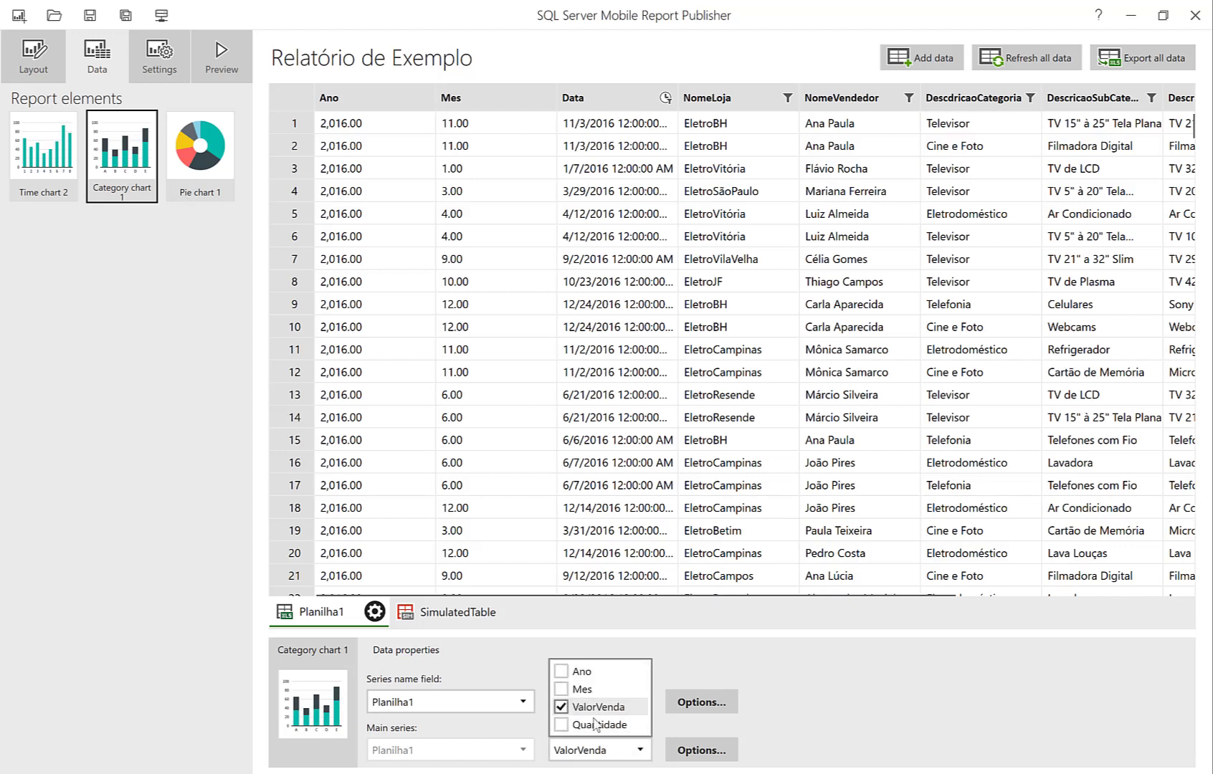
{"action": "left_click", "coordinate": [838, 739]}
{"action": "left_click", "coordinate": [33, 54]}
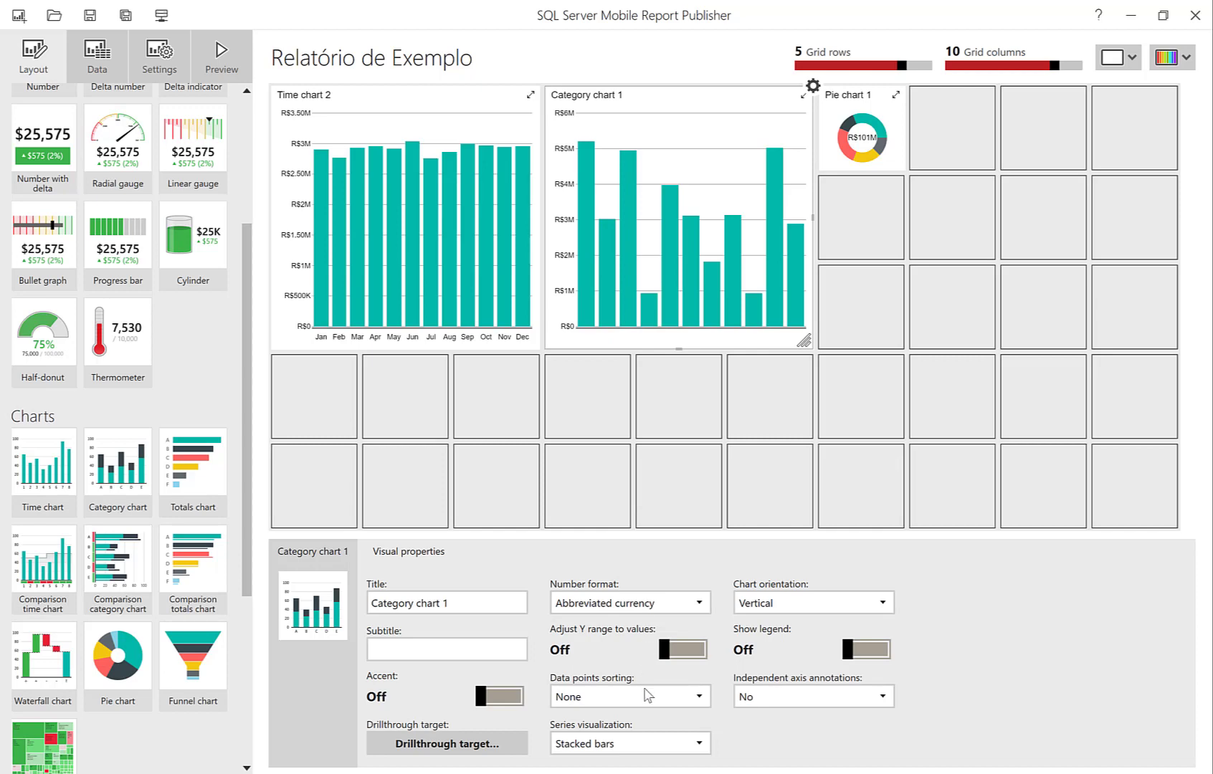
Set the category chart's data points sorting to Alphabetic ascending and title the chart Vendas nas Lojas.
{"action": "left_click", "coordinate": [647, 694]}
{"action": "left_click", "coordinate": [618, 611]}
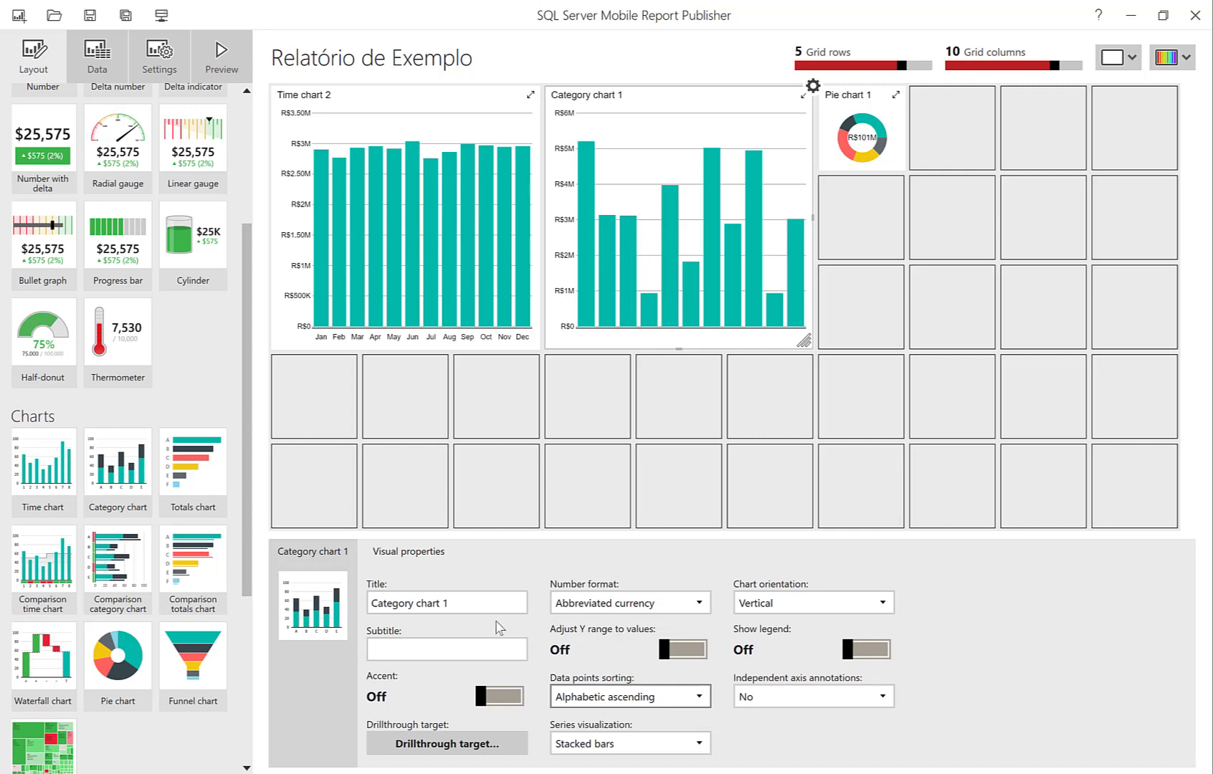
{"action": "left_click", "coordinate": [477, 605]}
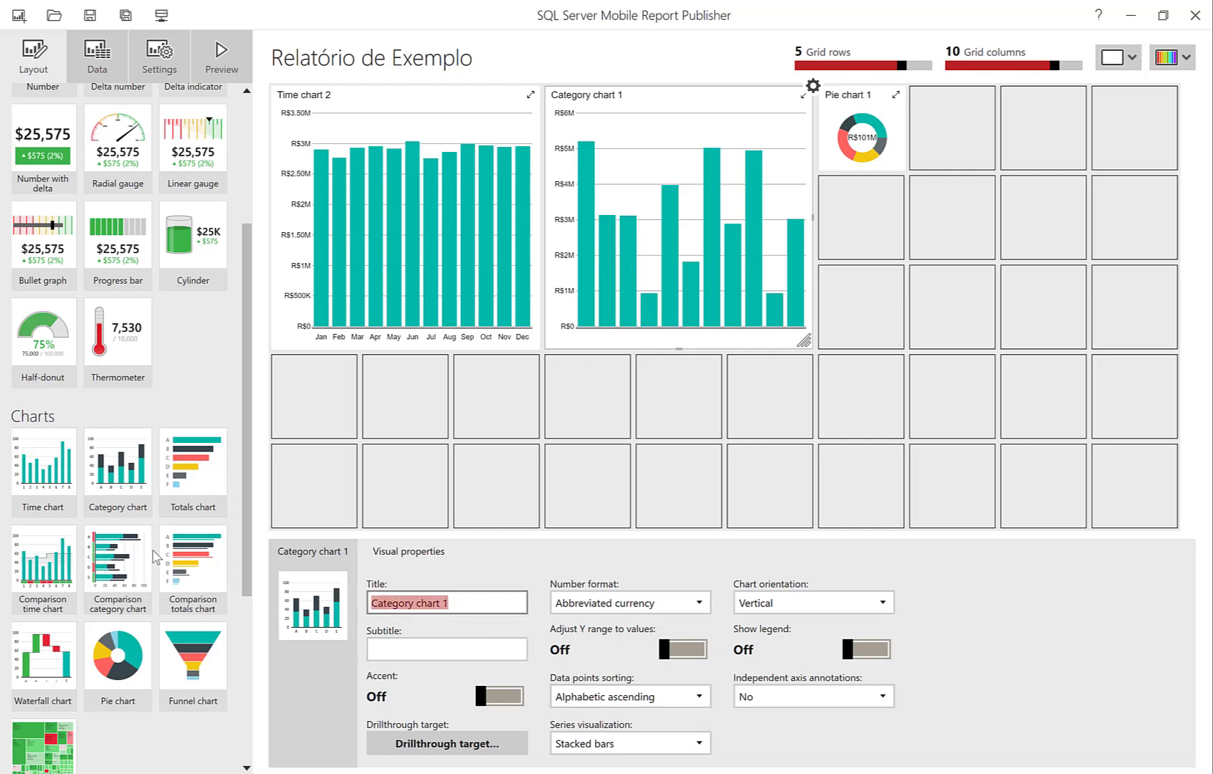
{"action": "type", "text": "Vi"}
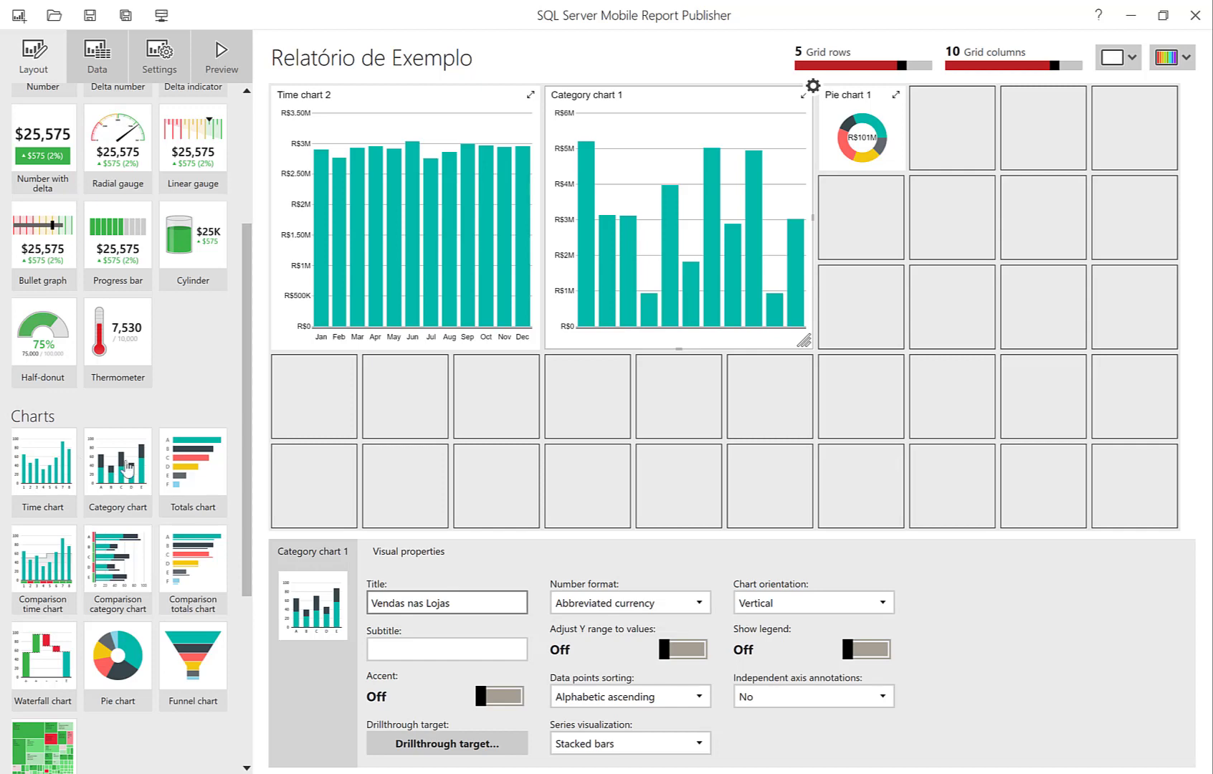
{"action": "left_click", "coordinate": [436, 649]}
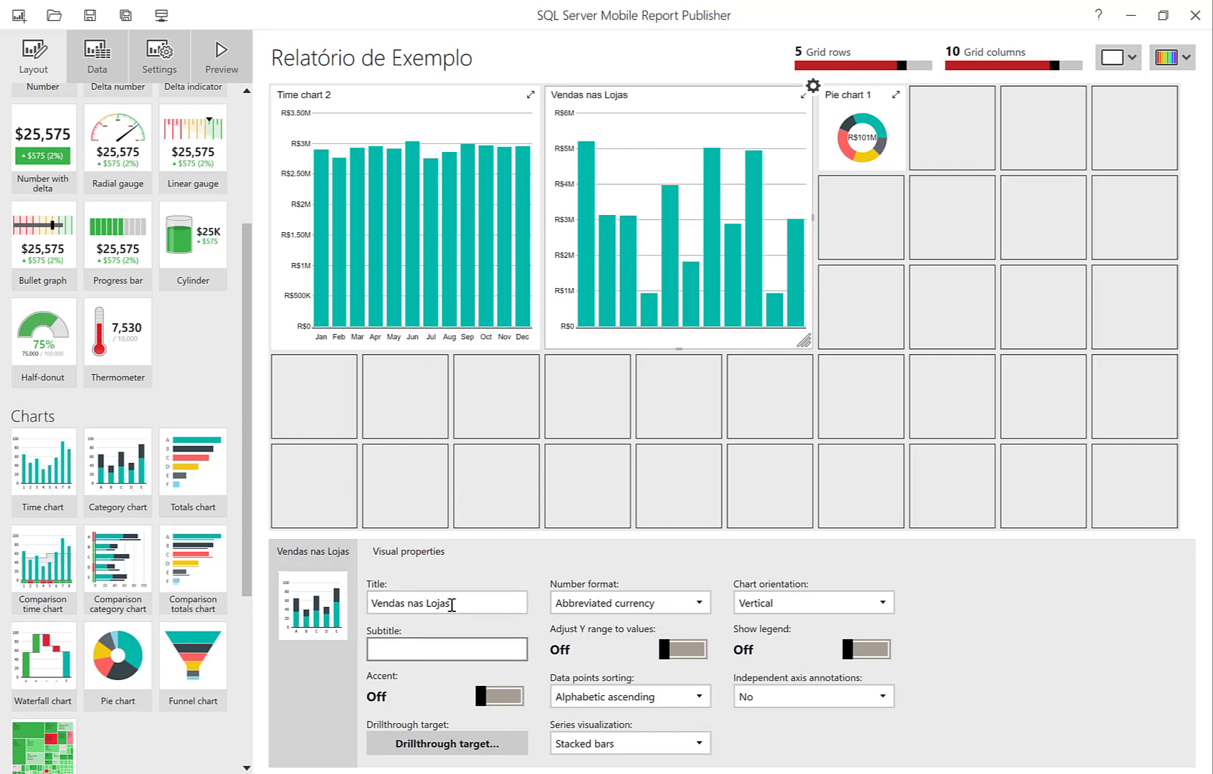
Change the time chart's title to Vendas por Período.
{"action": "left_click", "coordinate": [396, 104]}
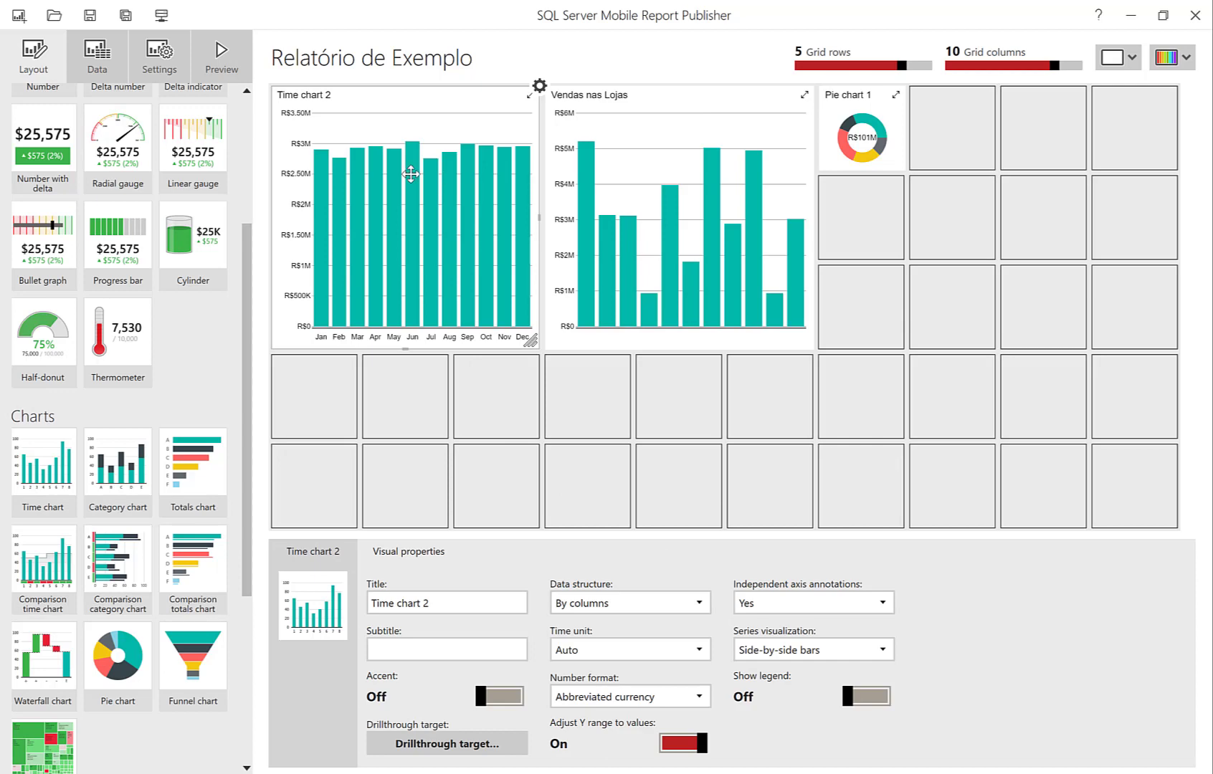
{"action": "triple_click", "coordinate": [412, 602]}
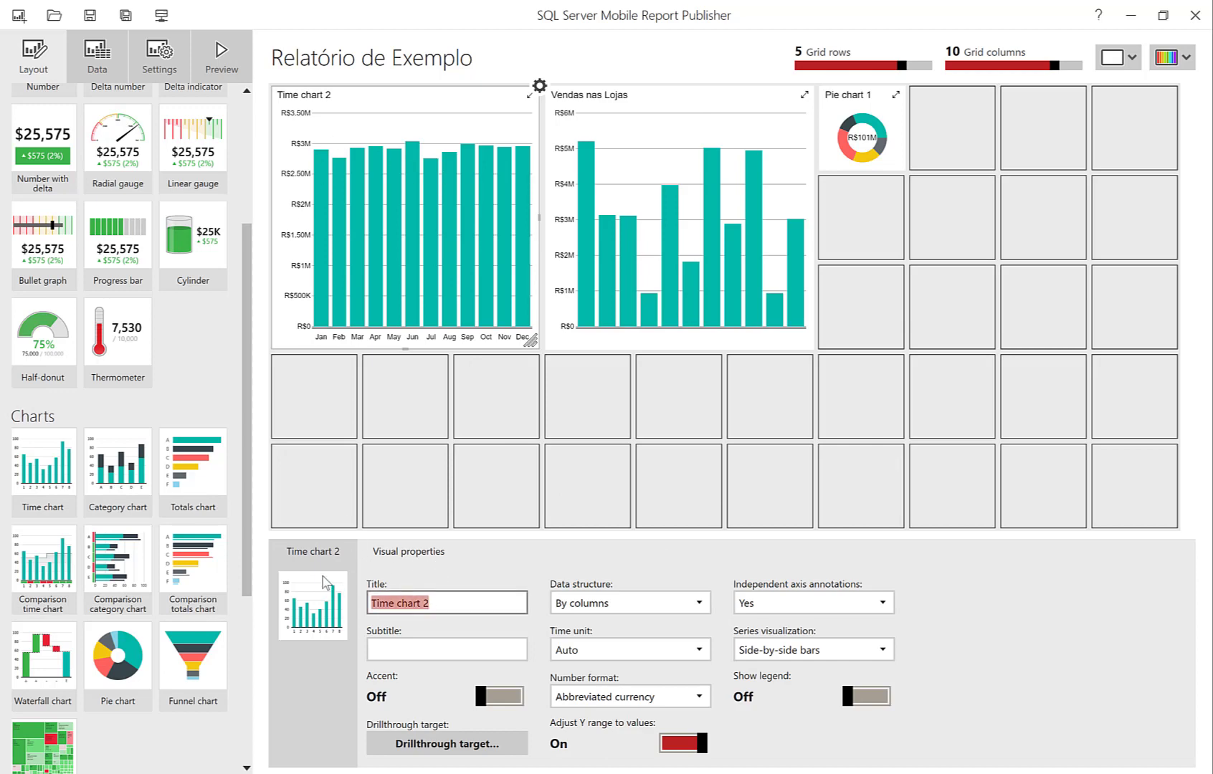
{"action": "type", "text": "Vendas por Período"}
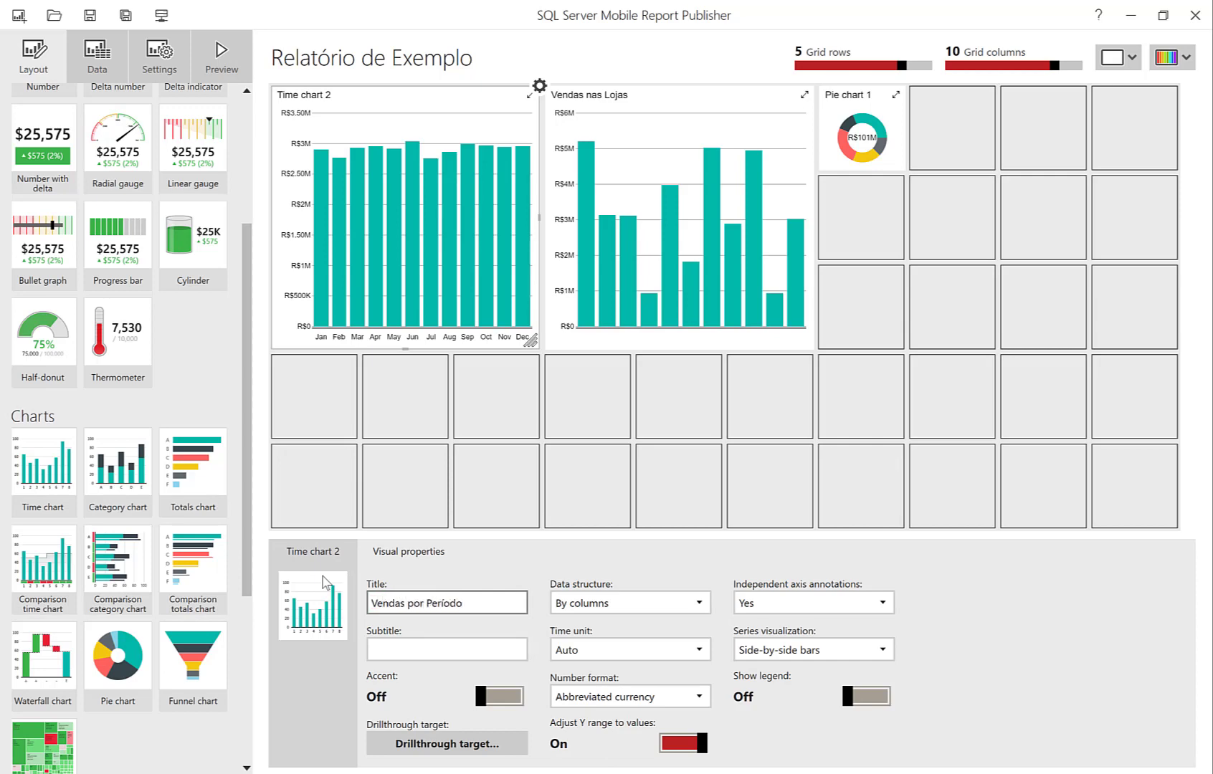
{"action": "left_click", "coordinate": [393, 433]}
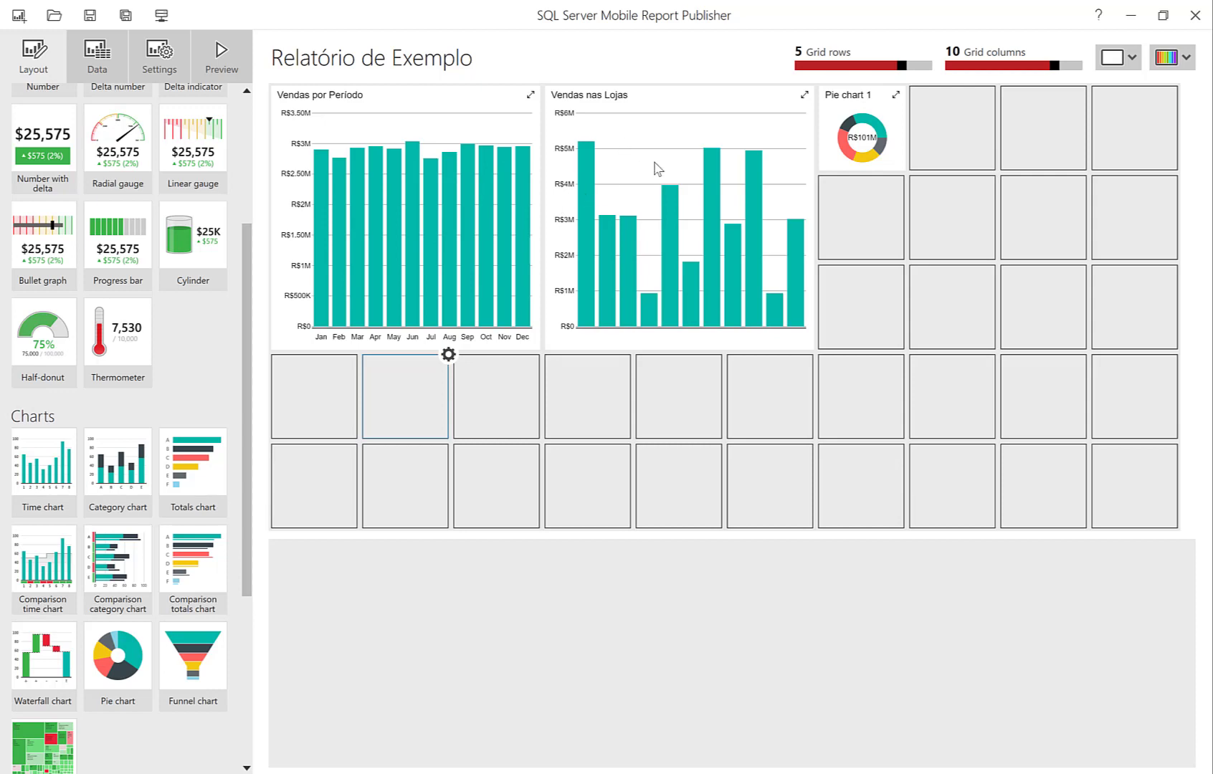
Enlarge the pie chart to two by two grid cells and set its main series data source to Planilha1.
{"action": "left_click_drag", "start_coordinate": [893, 163], "coordinate": [990, 259]}
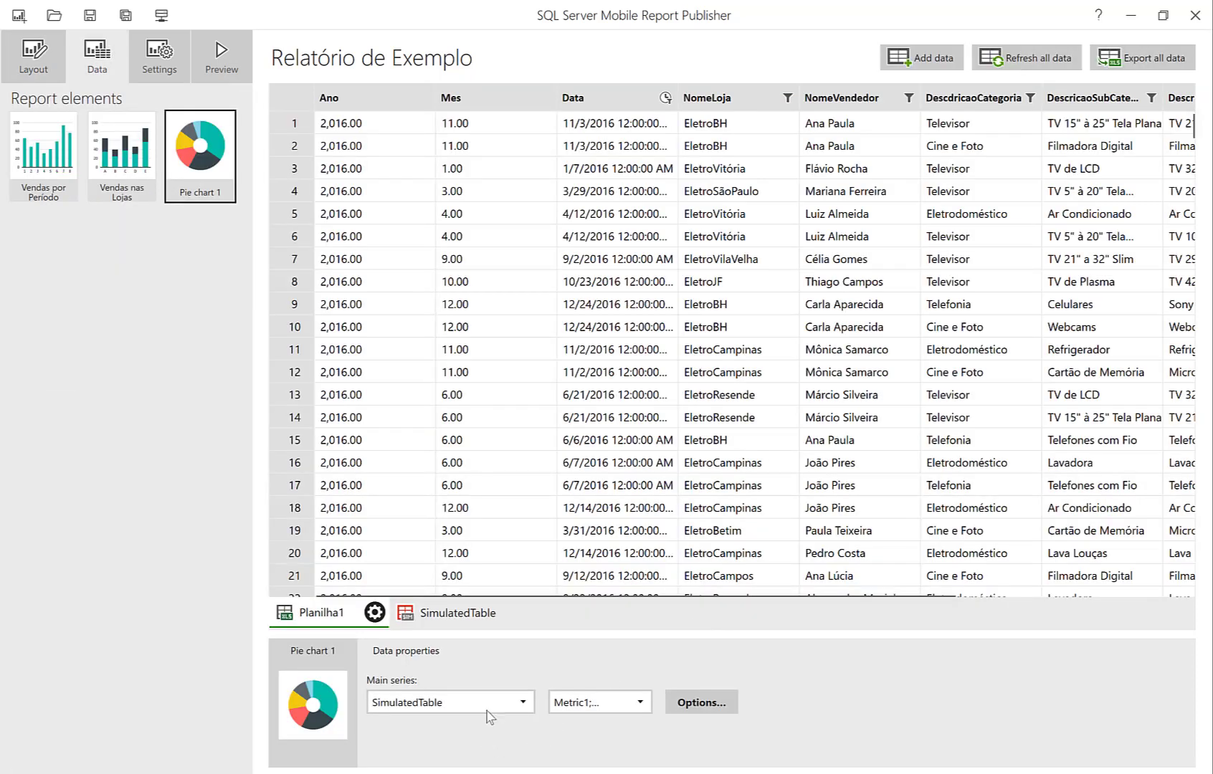
{"action": "left_click", "coordinate": [488, 717]}
{"action": "left_click", "coordinate": [393, 725]}
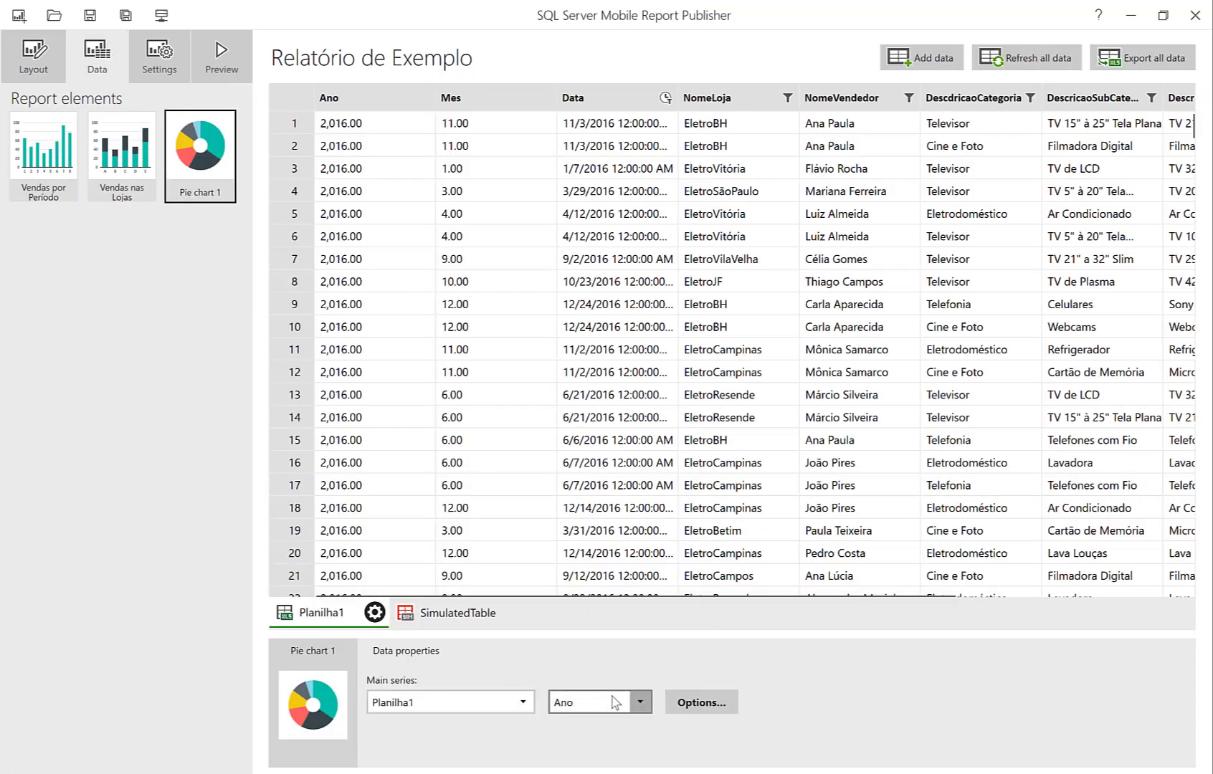
Select ValorVenda and Ano as the pie chart's main series fields and return to the report layout.
{"action": "left_click", "coordinate": [615, 703]}
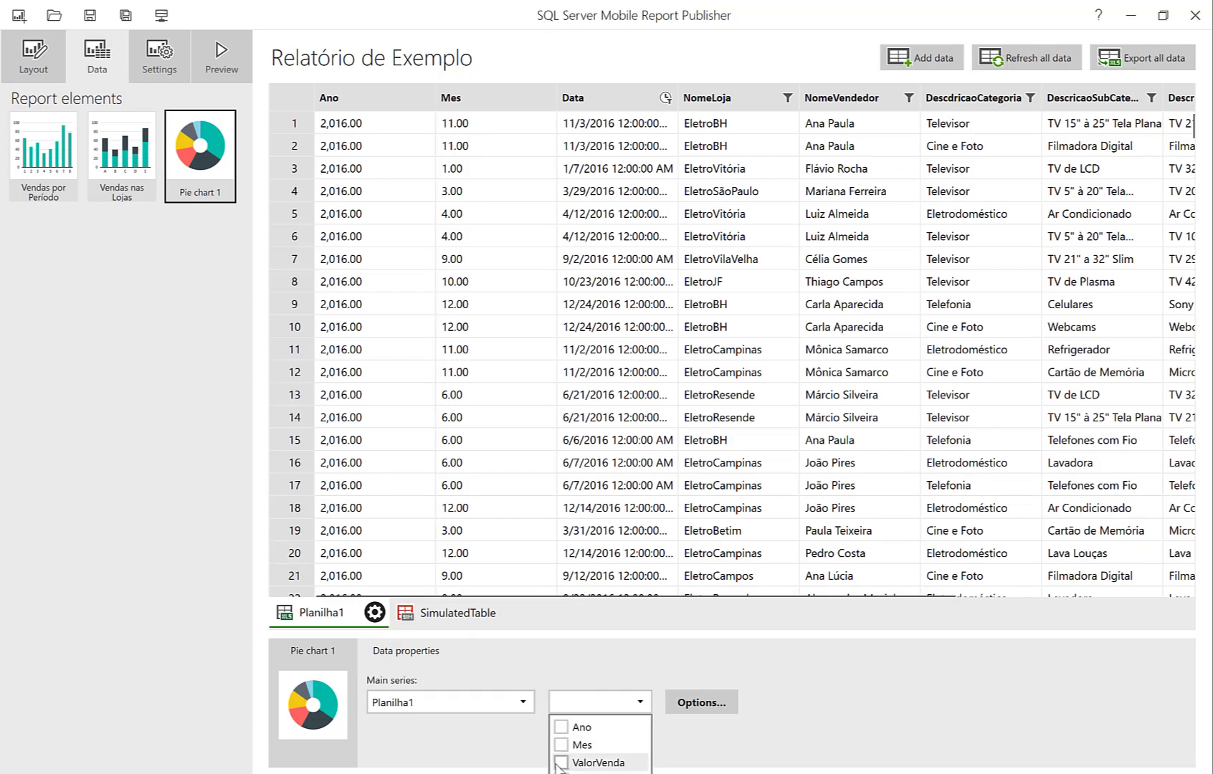
{"action": "left_click", "coordinate": [560, 763]}
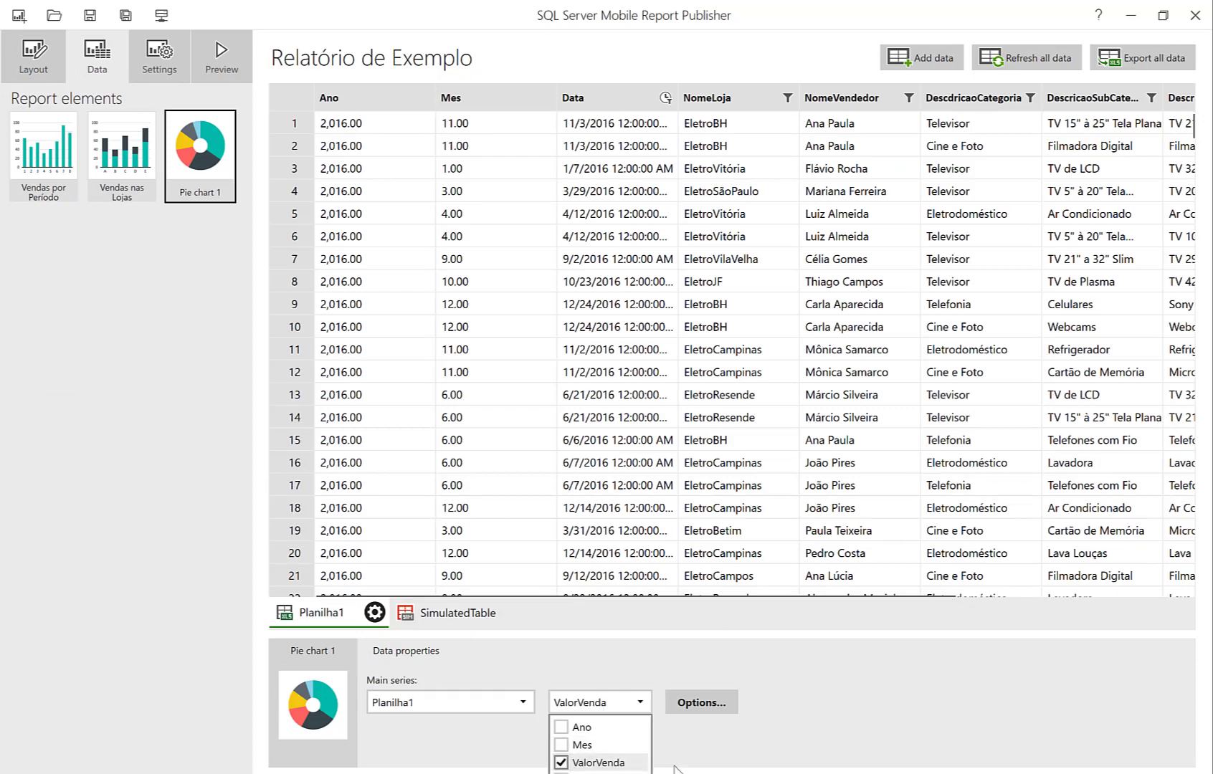
{"action": "left_click", "coordinate": [563, 732]}
{"action": "left_click", "coordinate": [561, 727]}
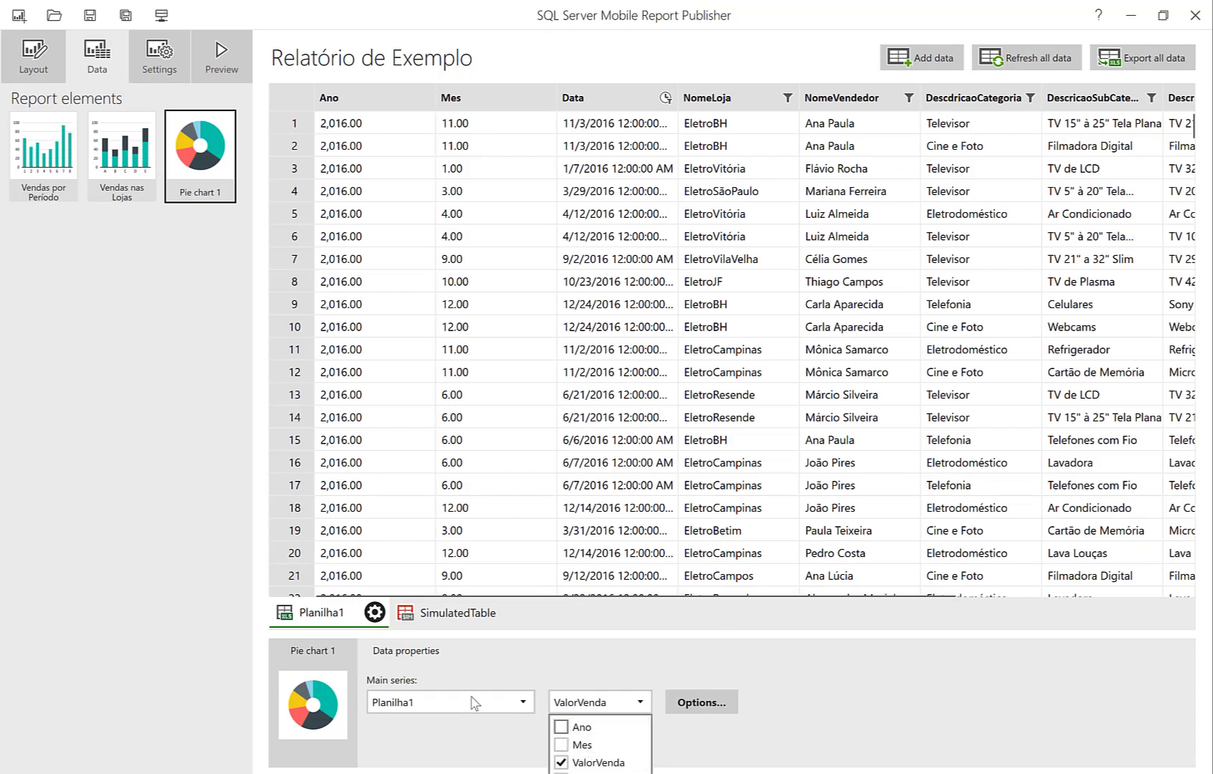
{"action": "left_click", "coordinate": [561, 728]}
{"action": "left_click", "coordinate": [51, 67]}
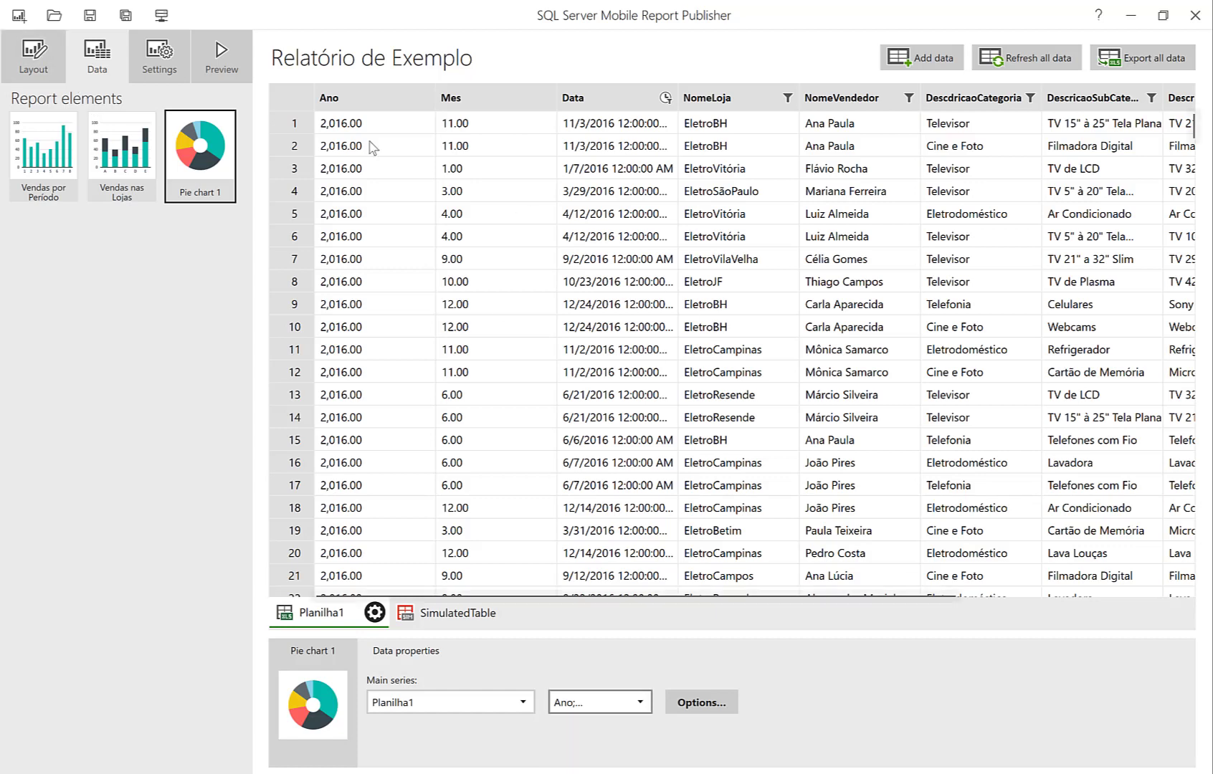
{"action": "left_click", "coordinate": [39, 58]}
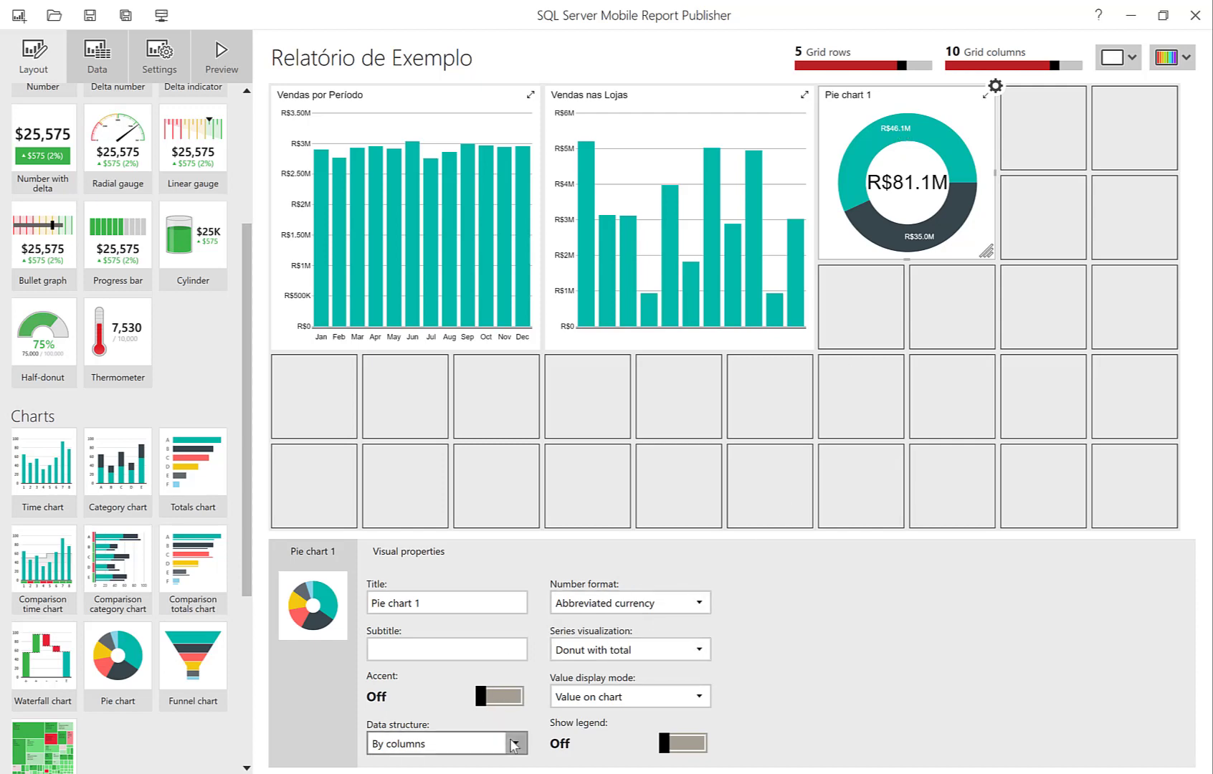
Set the pie chart's data structure to By rows, then preview the report and return to the layout.
{"action": "left_click", "coordinate": [484, 742]}
{"action": "left_click", "coordinate": [458, 765]}
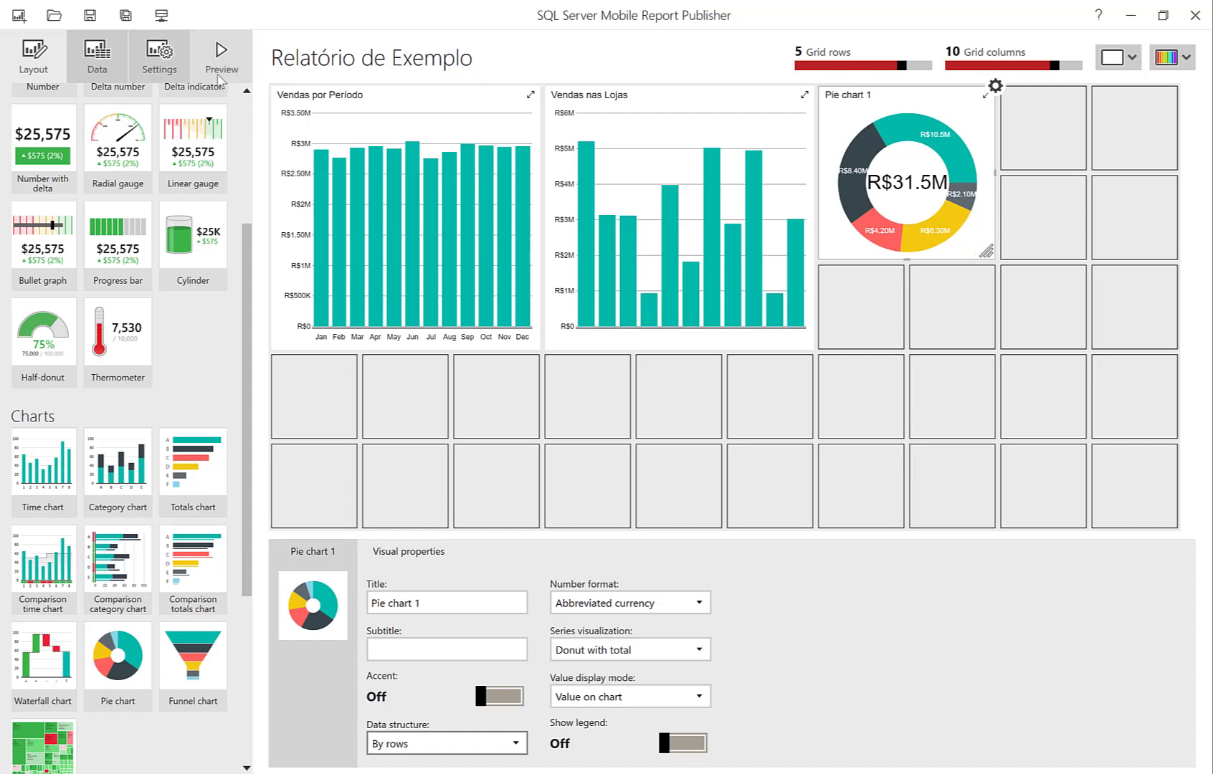
{"action": "left_click", "coordinate": [221, 77]}
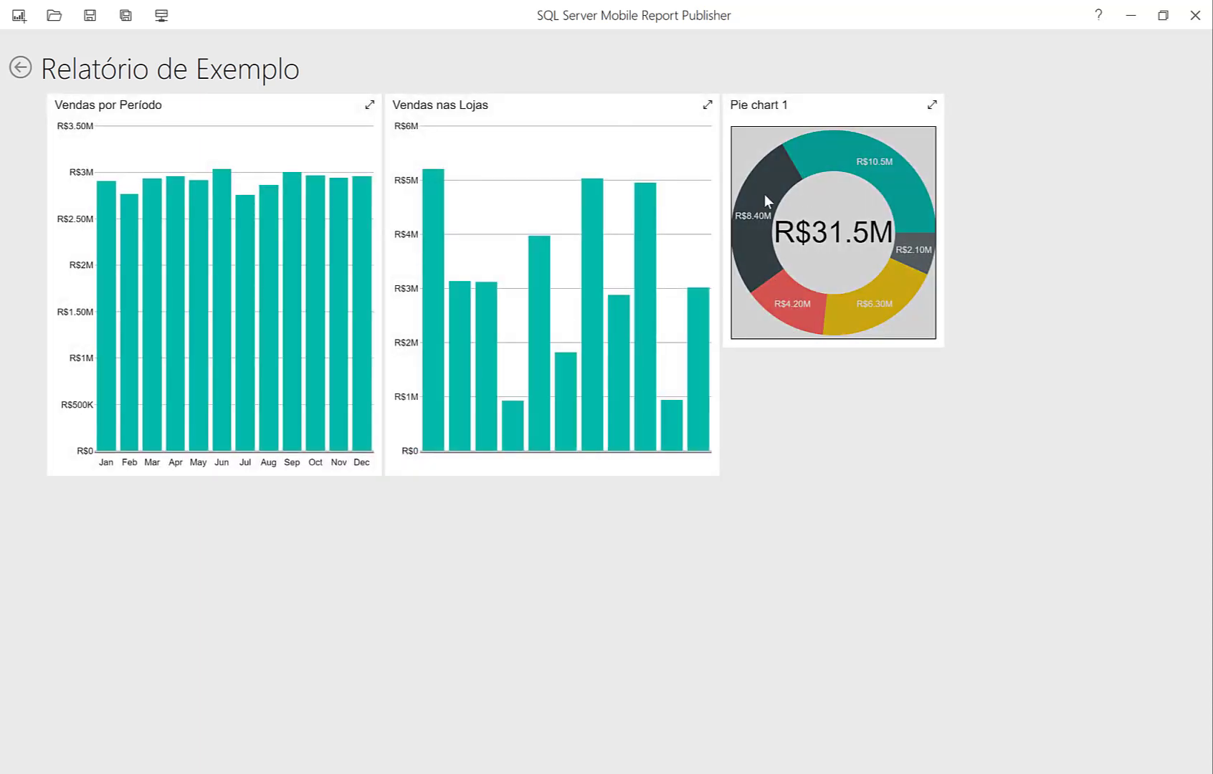
{"action": "left_click", "coordinate": [20, 68]}
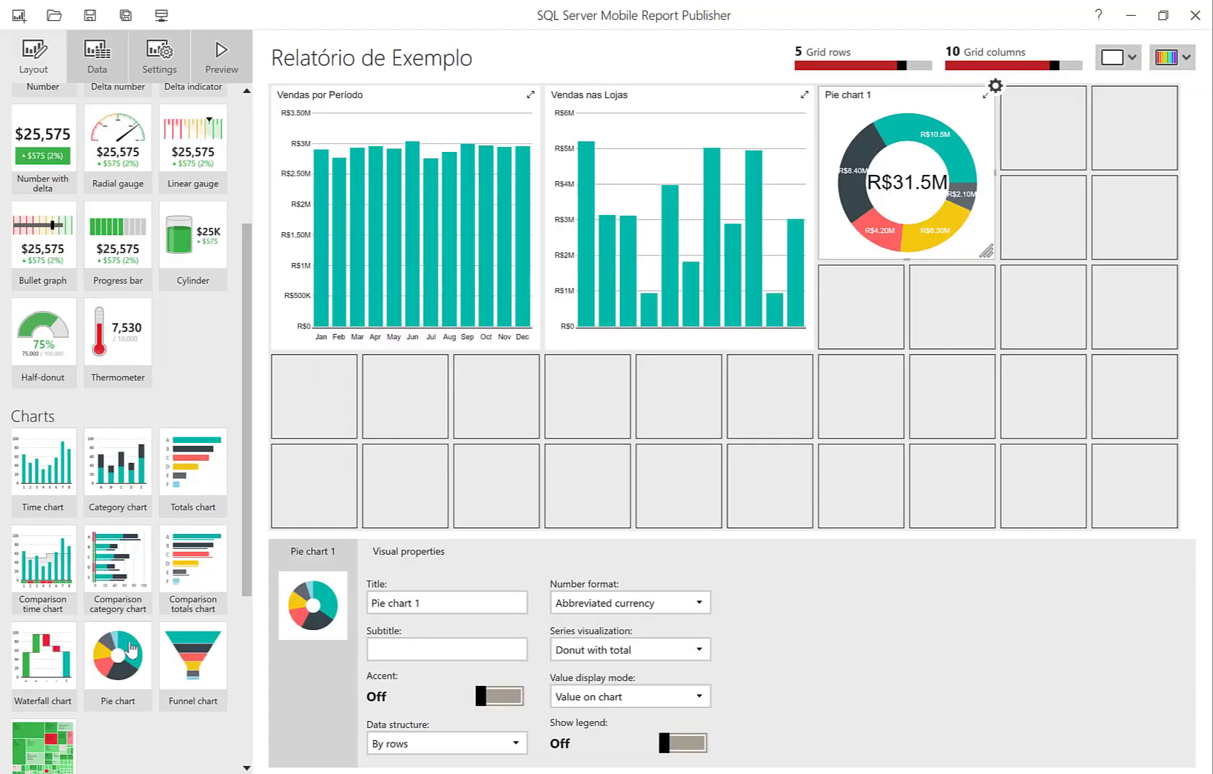
Set the pie chart's value display mode to Value on chart, percentage on legend.
{"action": "left_click", "coordinate": [636, 697]}
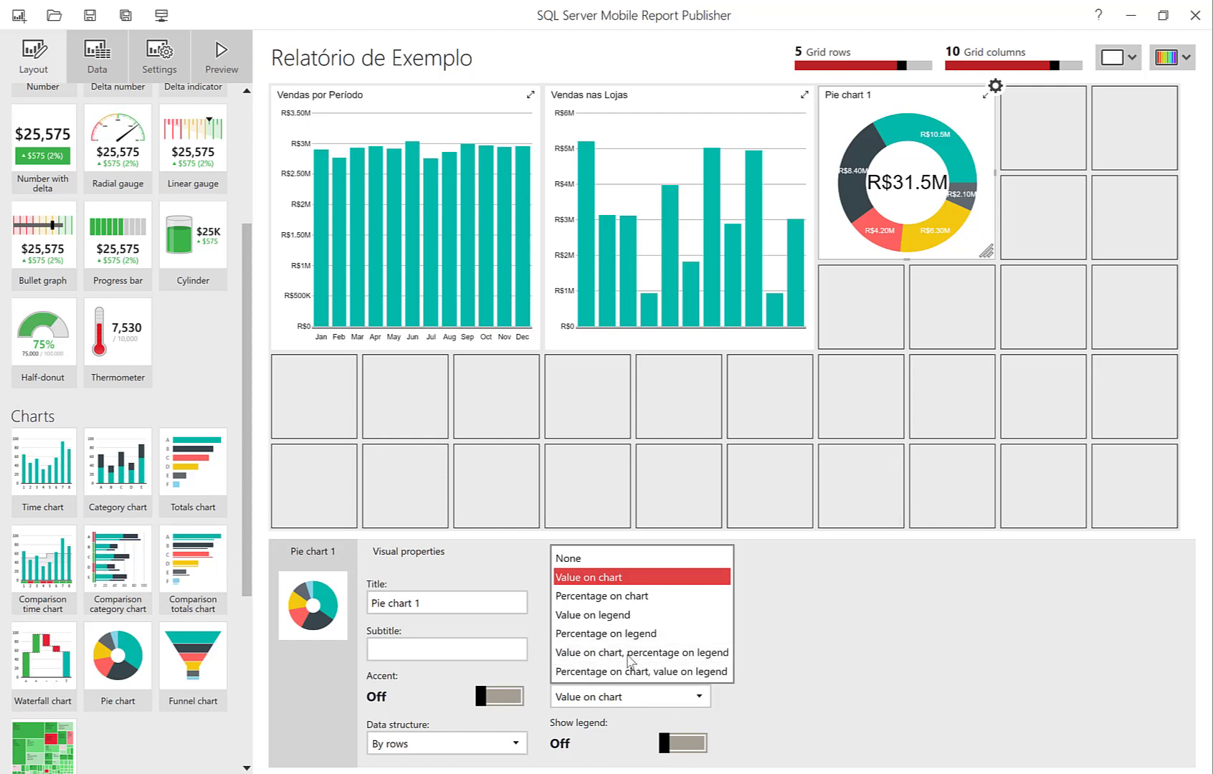
{"action": "left_click", "coordinate": [628, 653]}
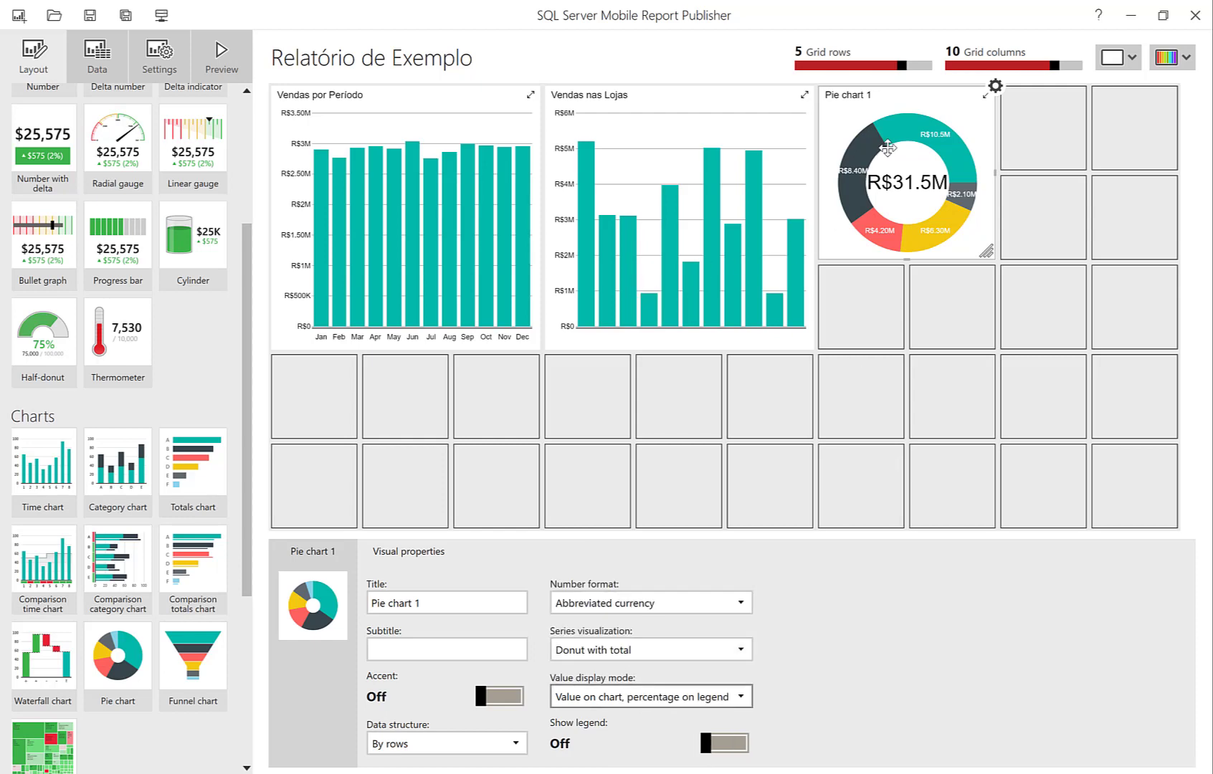
Set the pie chart's series name data source to Planilha1 with NomeLoja as the field.
{"action": "left_click", "coordinate": [111, 52]}
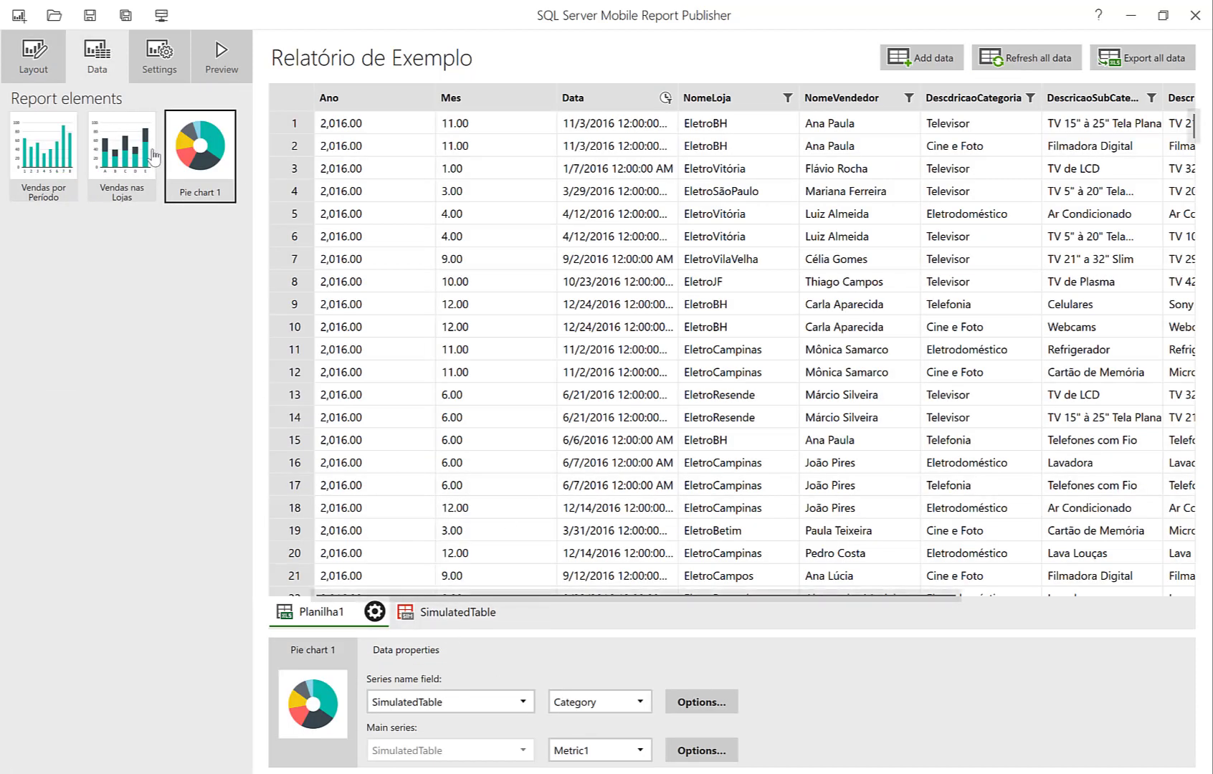
{"action": "left_click", "coordinate": [473, 703]}
{"action": "left_click", "coordinate": [420, 727]}
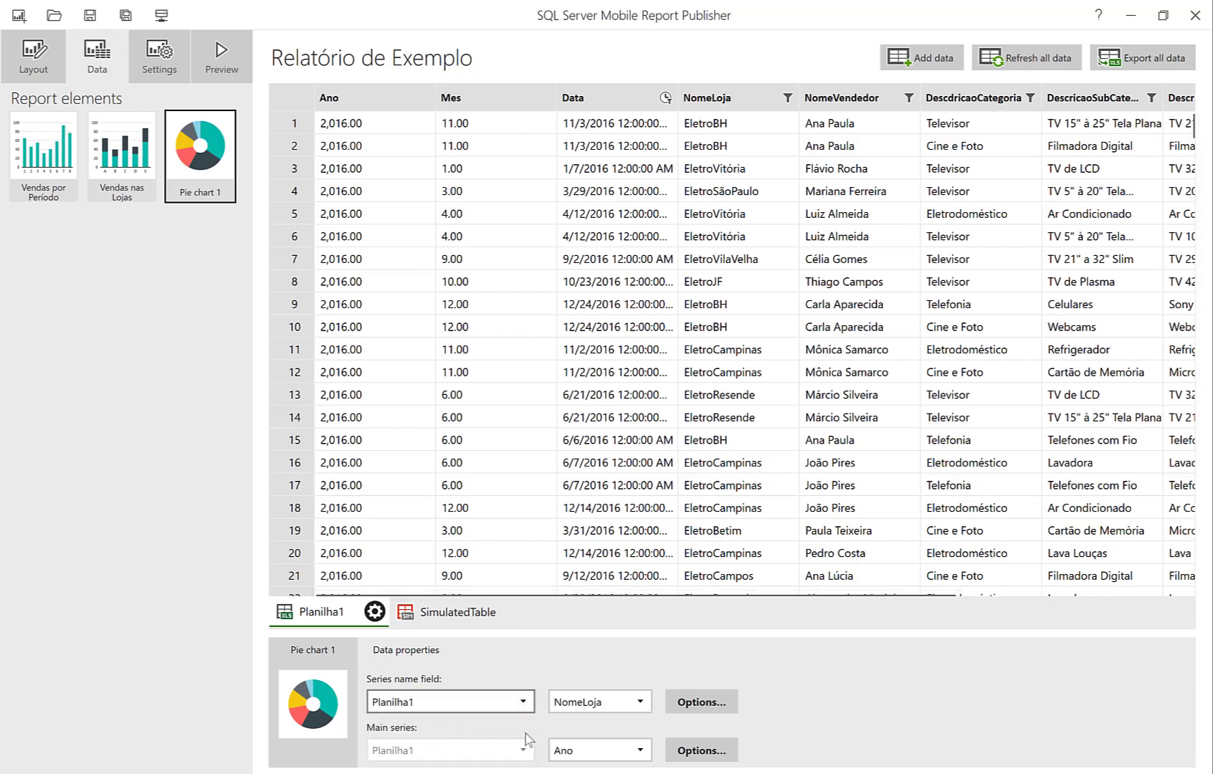
{"action": "left_click", "coordinate": [610, 710]}
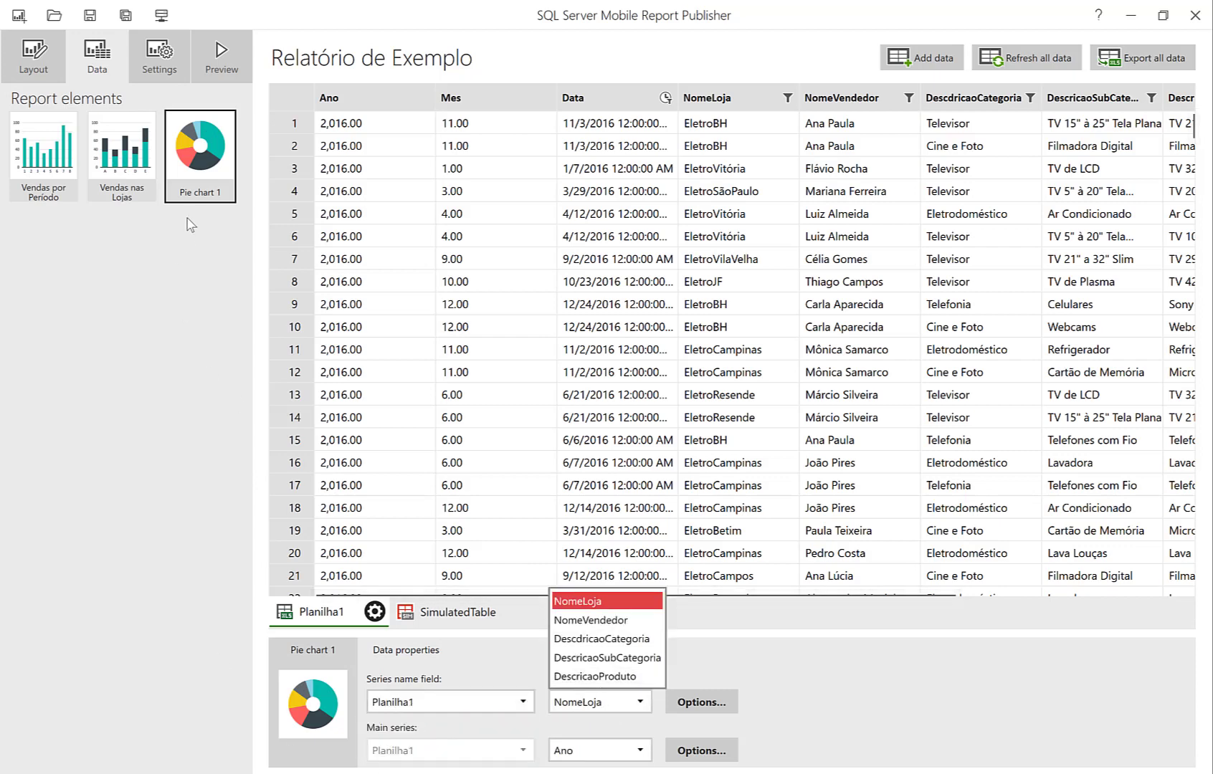
{"action": "left_click", "coordinate": [199, 185]}
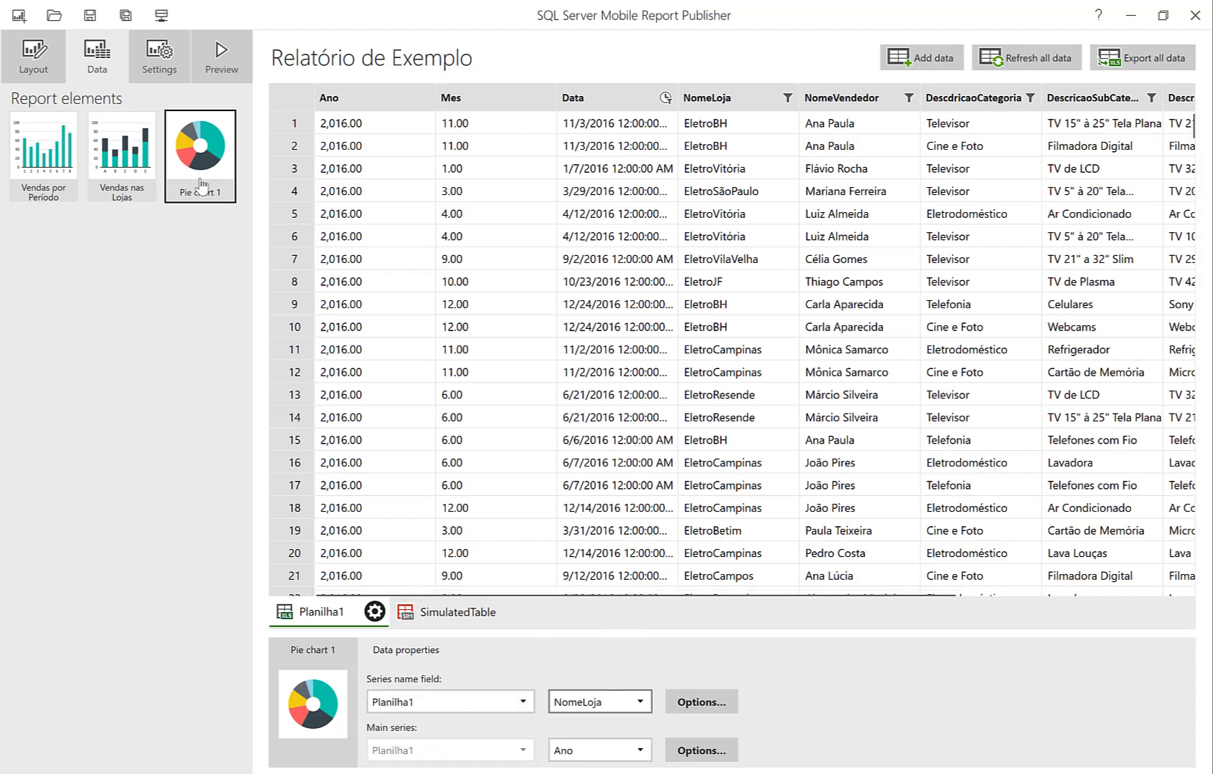
Set the pie chart's main series field to ValorVenda and return to the report layout.
{"action": "left_click", "coordinate": [600, 750]}
{"action": "left_click", "coordinate": [579, 706]}
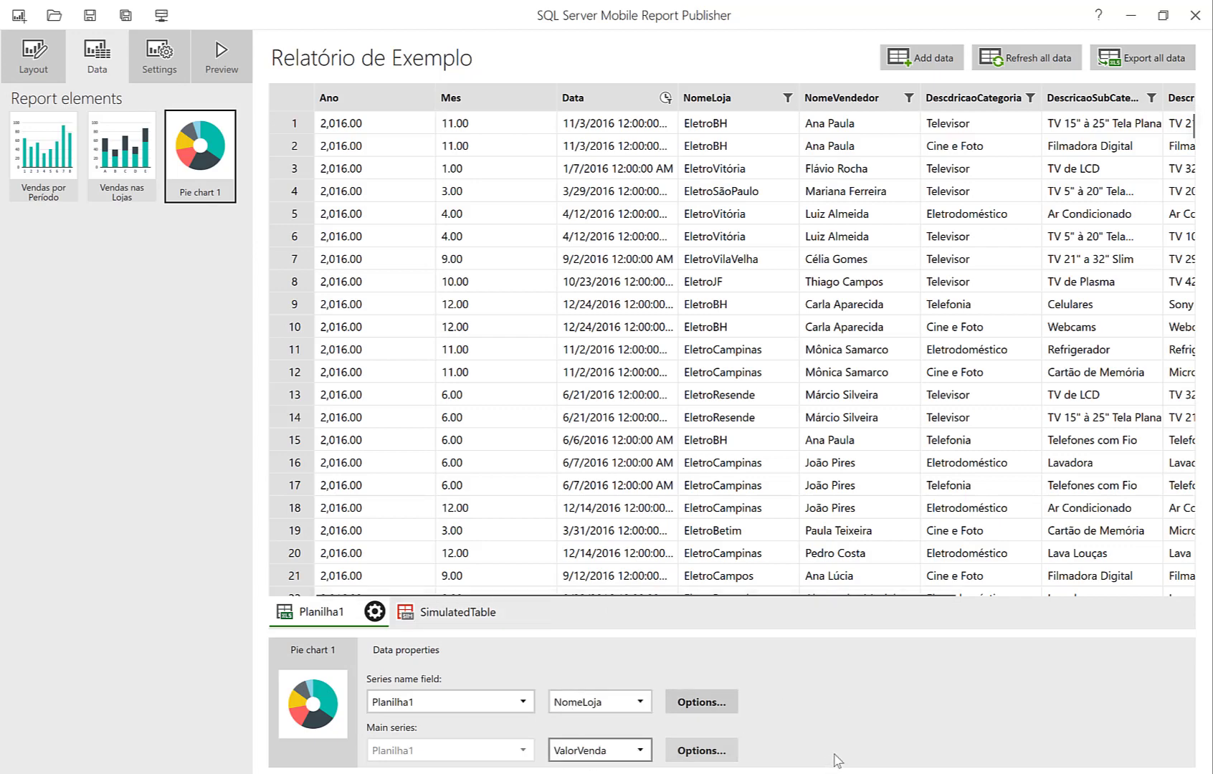
{"action": "left_click", "coordinate": [23, 72]}
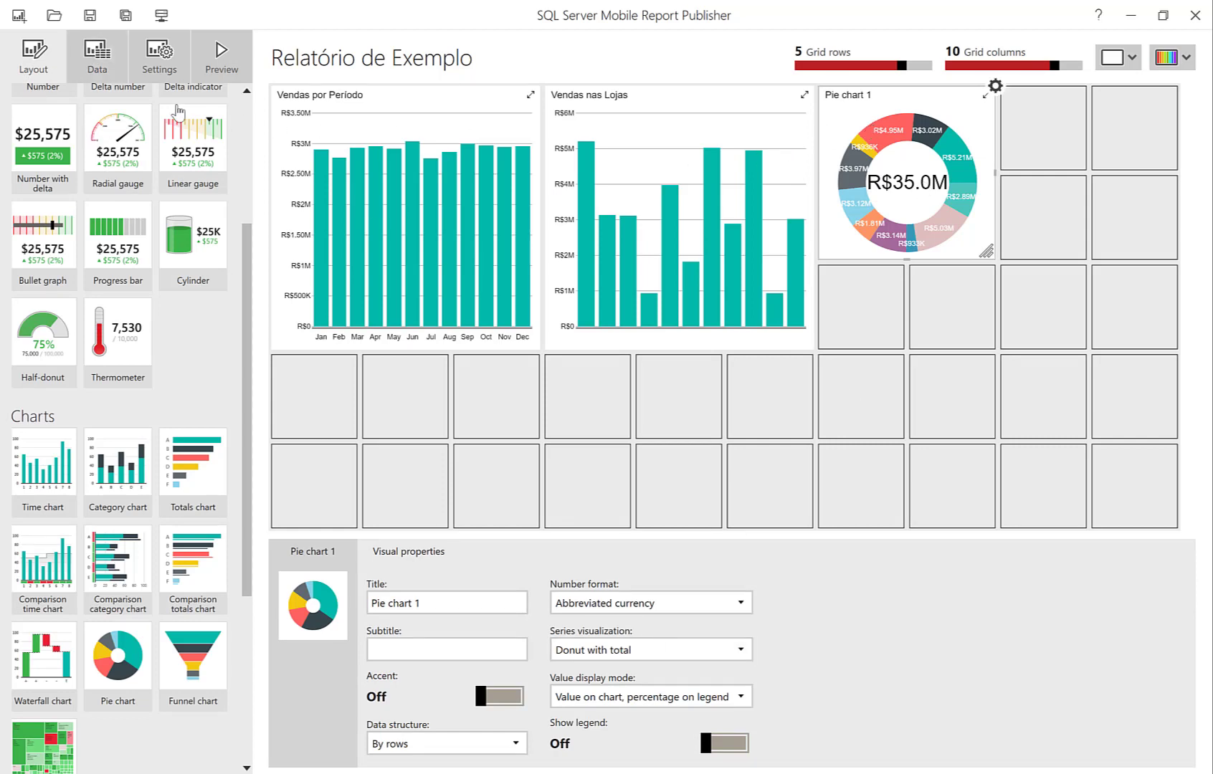
Change the pie chart's series name field to DescdricaoCategoria and return to the report layout.
{"action": "left_click", "coordinate": [90, 68]}
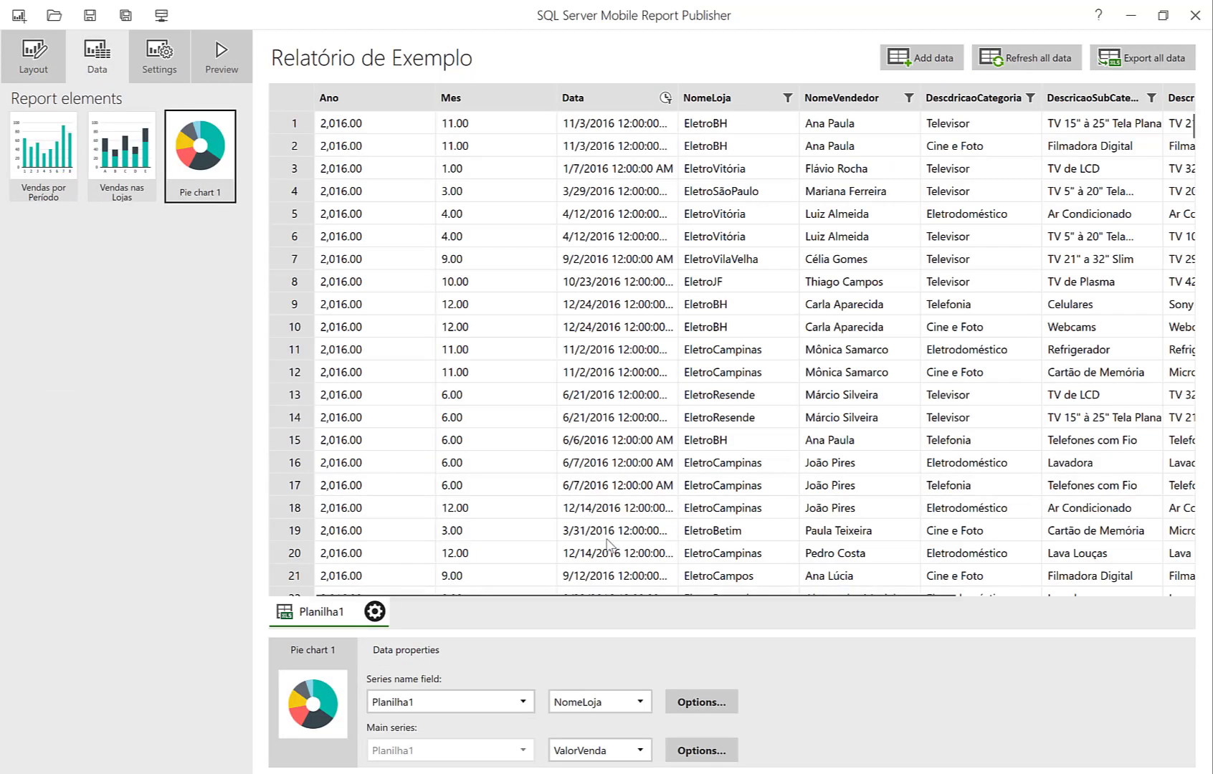
{"action": "left_click", "coordinate": [621, 708]}
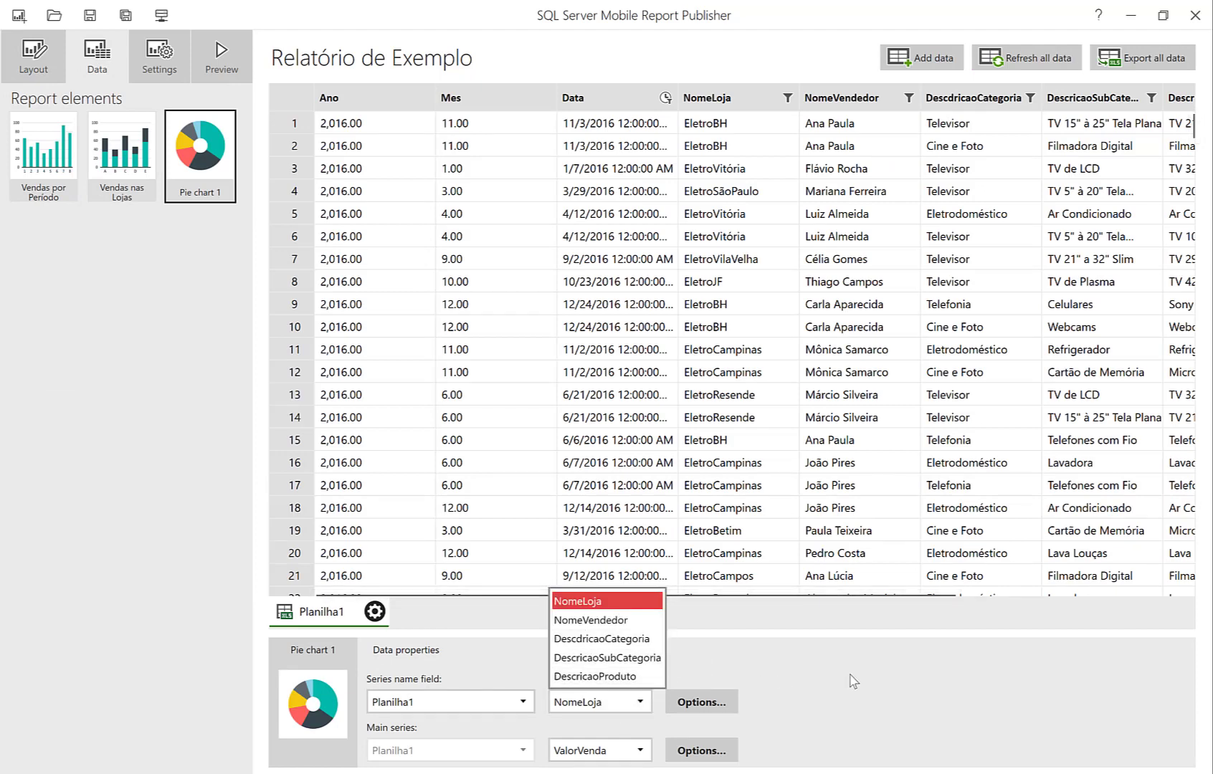
{"action": "left_click", "coordinate": [741, 692]}
{"action": "left_click", "coordinate": [624, 703]}
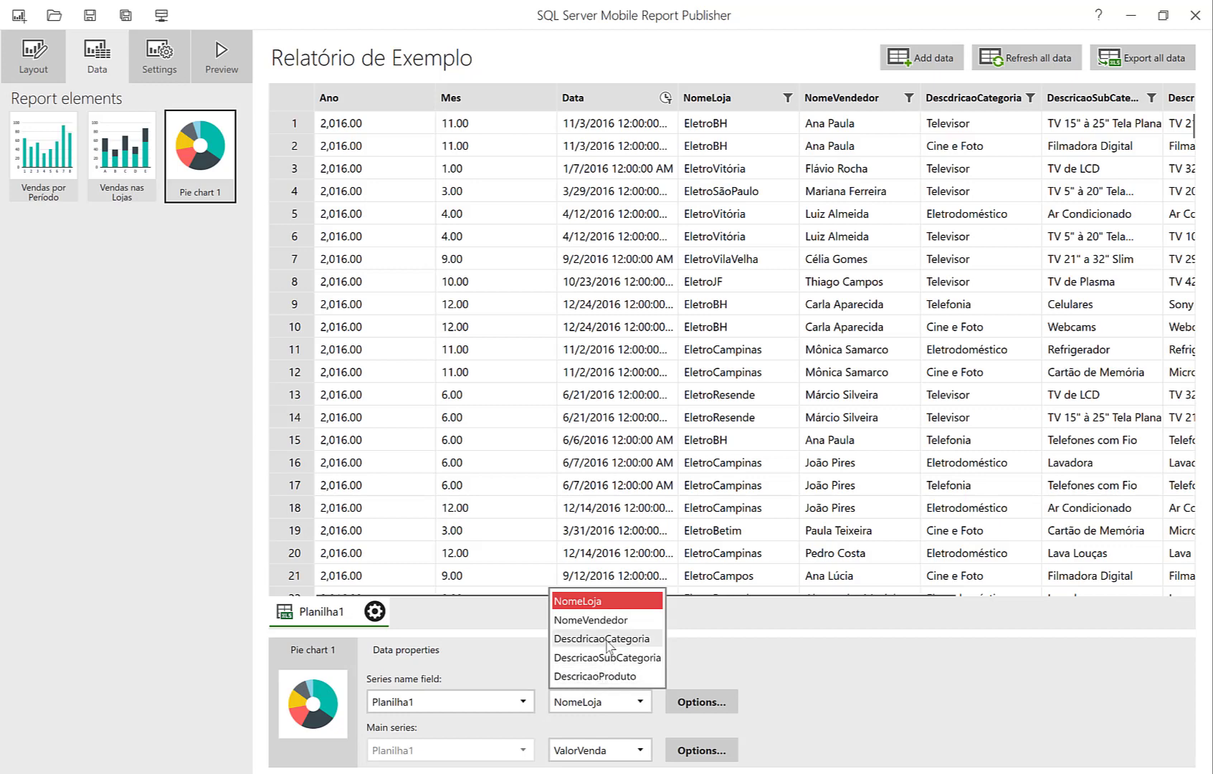
{"action": "left_click", "coordinate": [603, 638]}
{"action": "left_click", "coordinate": [35, 57]}
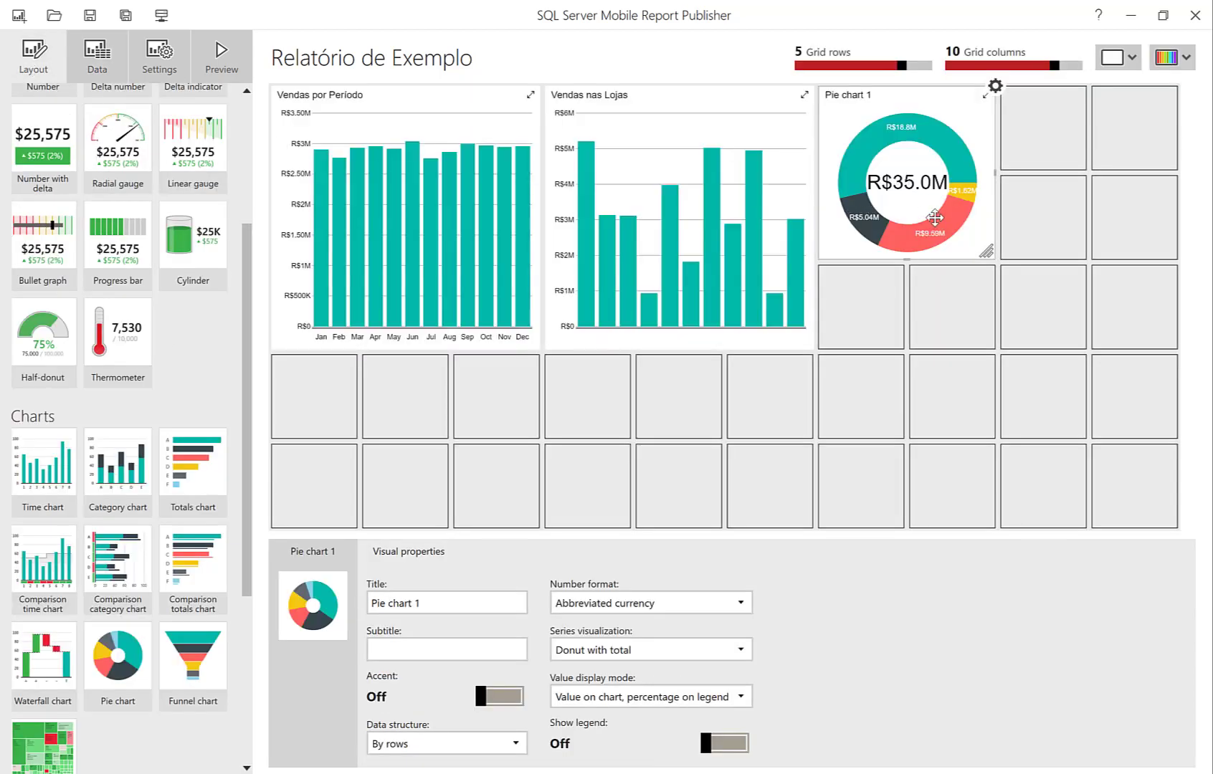
Enlarge the pie chart to four columns by three rows, then preview the report and return to the layout.
{"action": "left_click_drag", "start_coordinate": [986, 251], "coordinate": [1173, 347]}
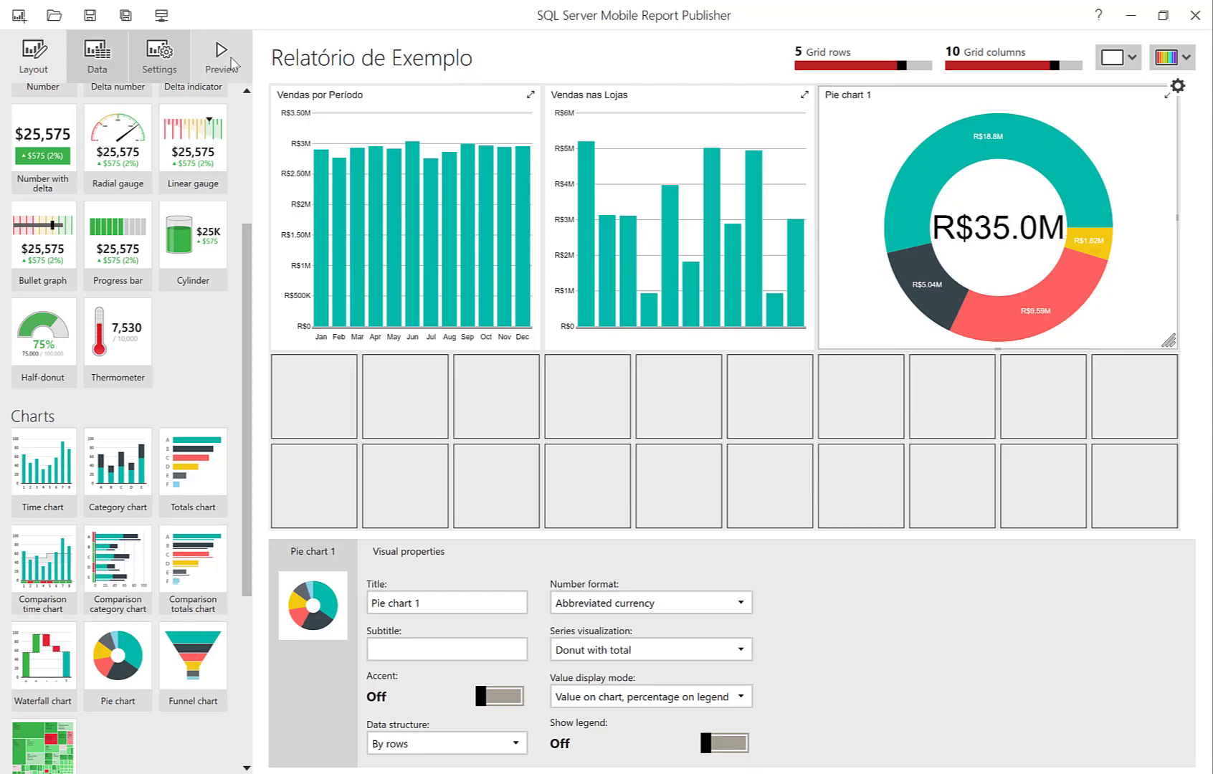
{"action": "left_click", "coordinate": [232, 65]}
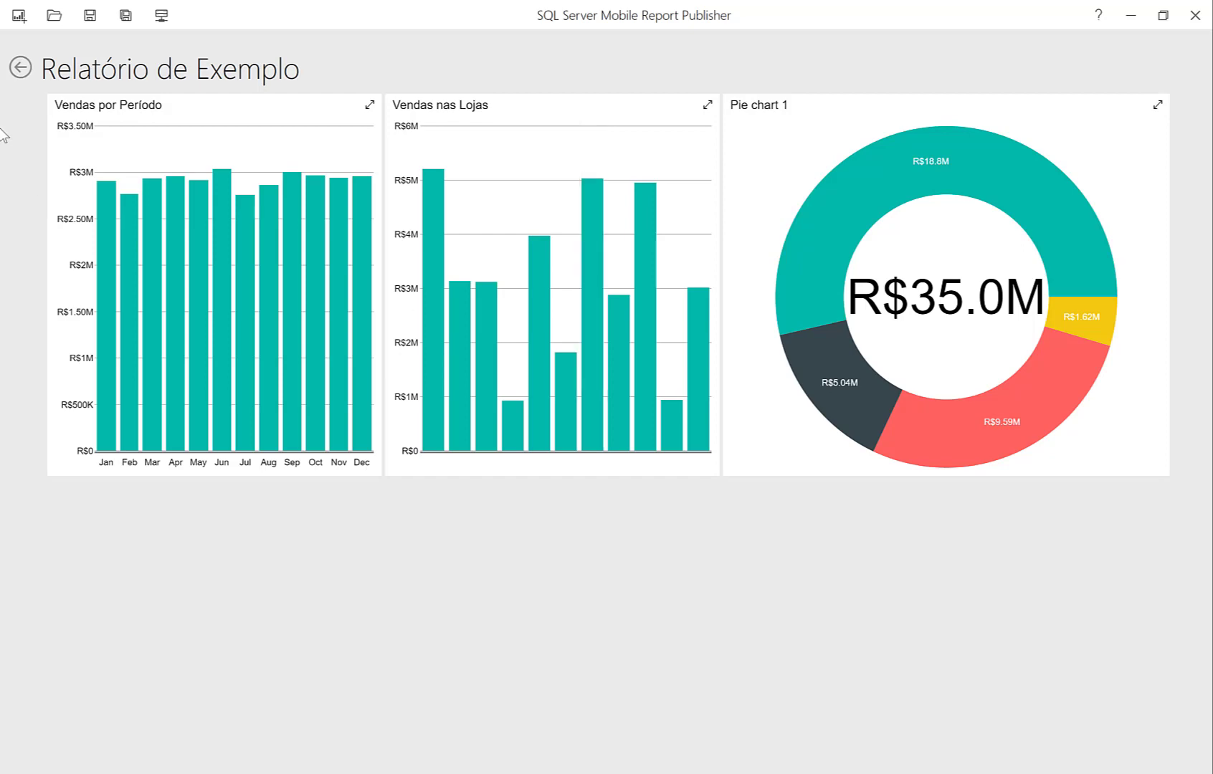
{"action": "left_click", "coordinate": [20, 69]}
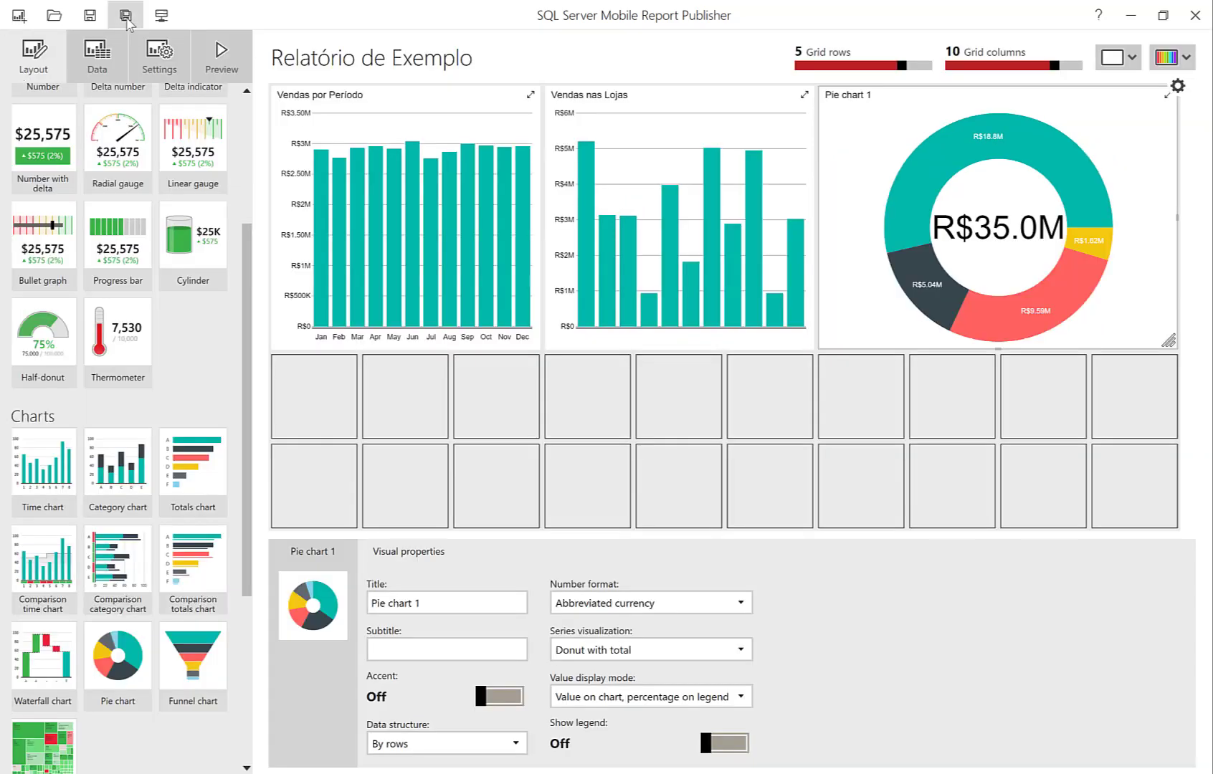
Save the mobile report as Relatório de Exemplo to the localhost/reportspbi server in the root location.
{"action": "left_click", "coordinate": [126, 17]}
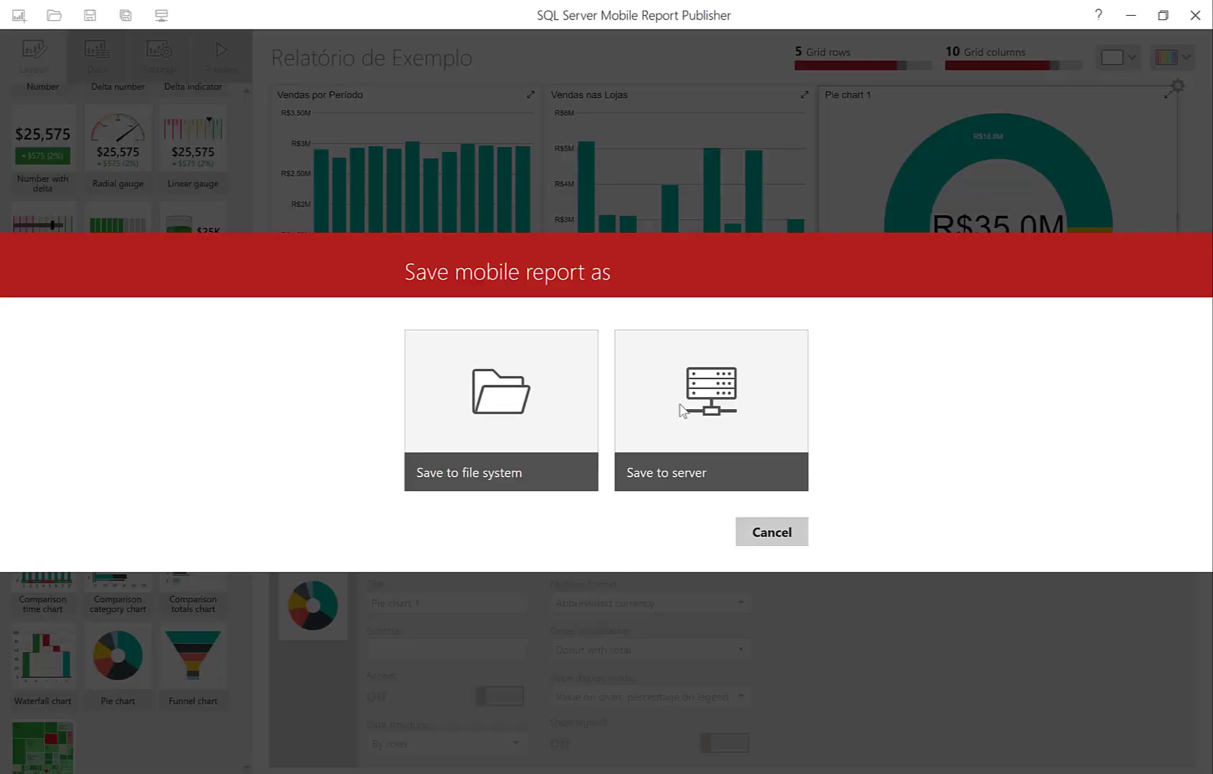
{"action": "left_click", "coordinate": [721, 444]}
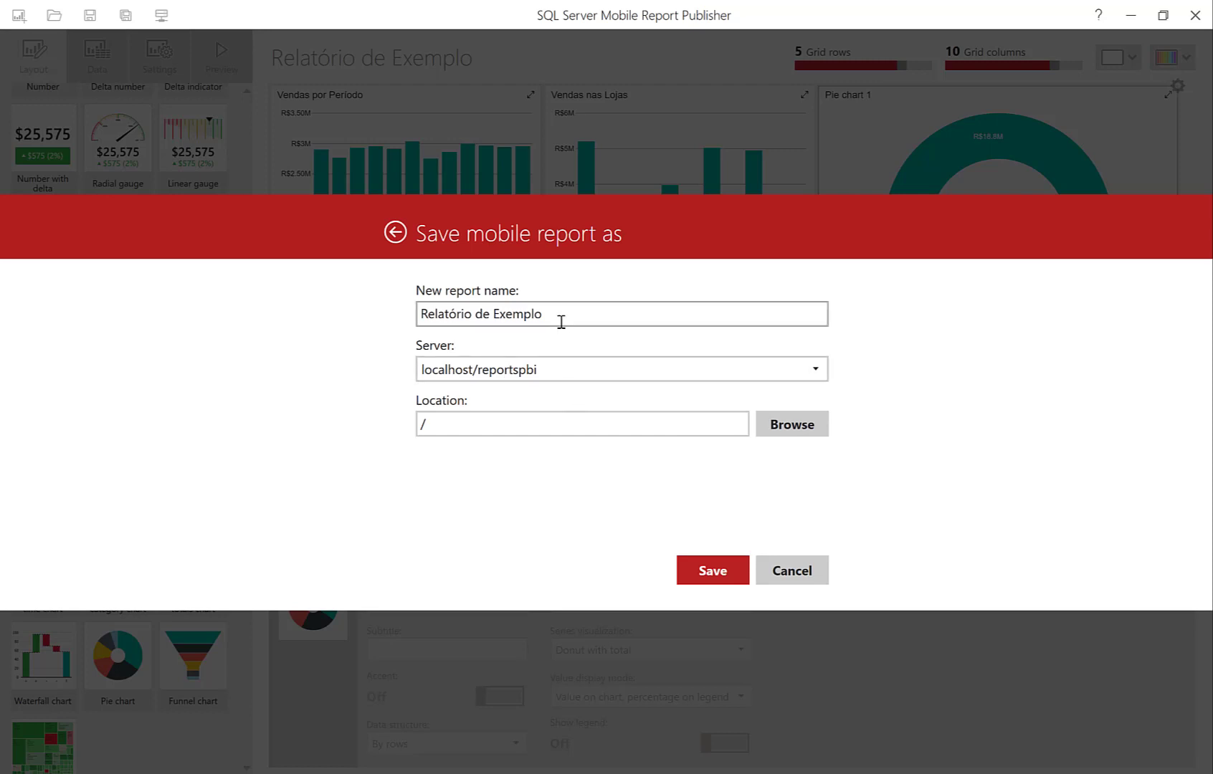
{"action": "left_click", "coordinate": [712, 573]}
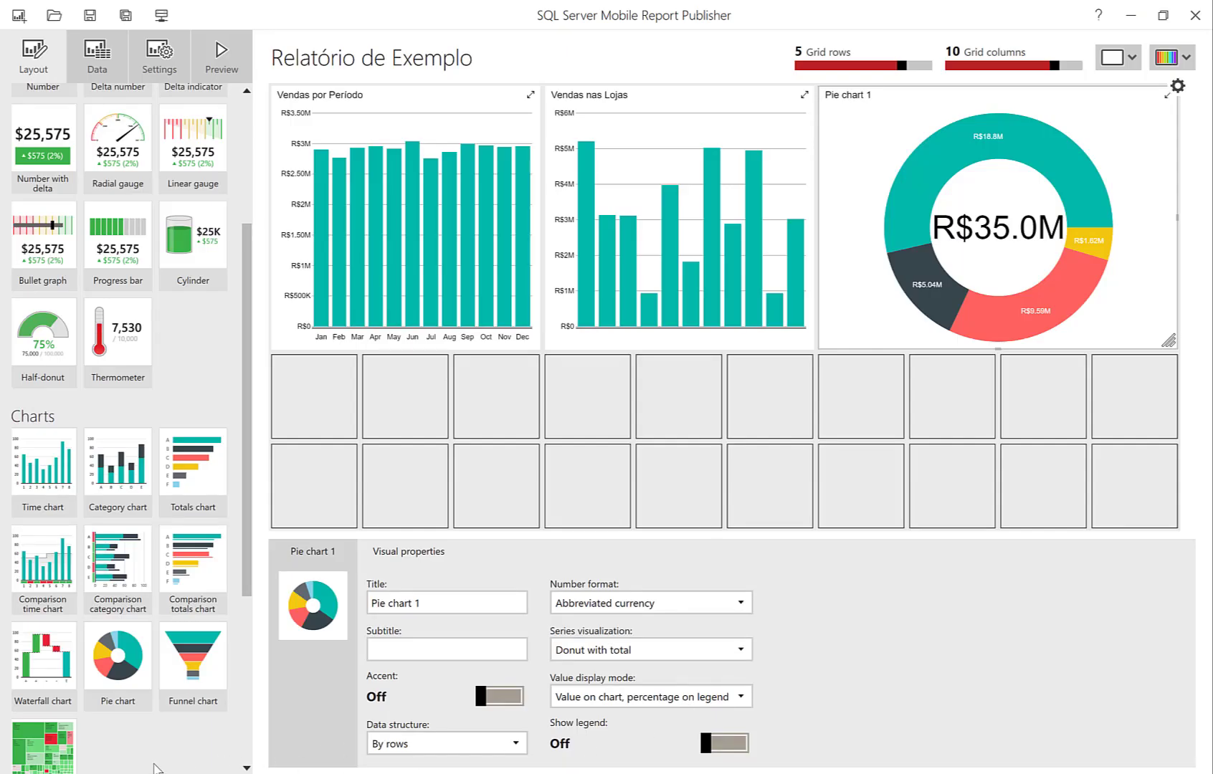
Switch to the Power BI Report Server portal in the browser and reload its Página Inicial.
{"action": "left_click", "coordinate": [168, 773]}
{"action": "left_click", "coordinate": [68, 661]}
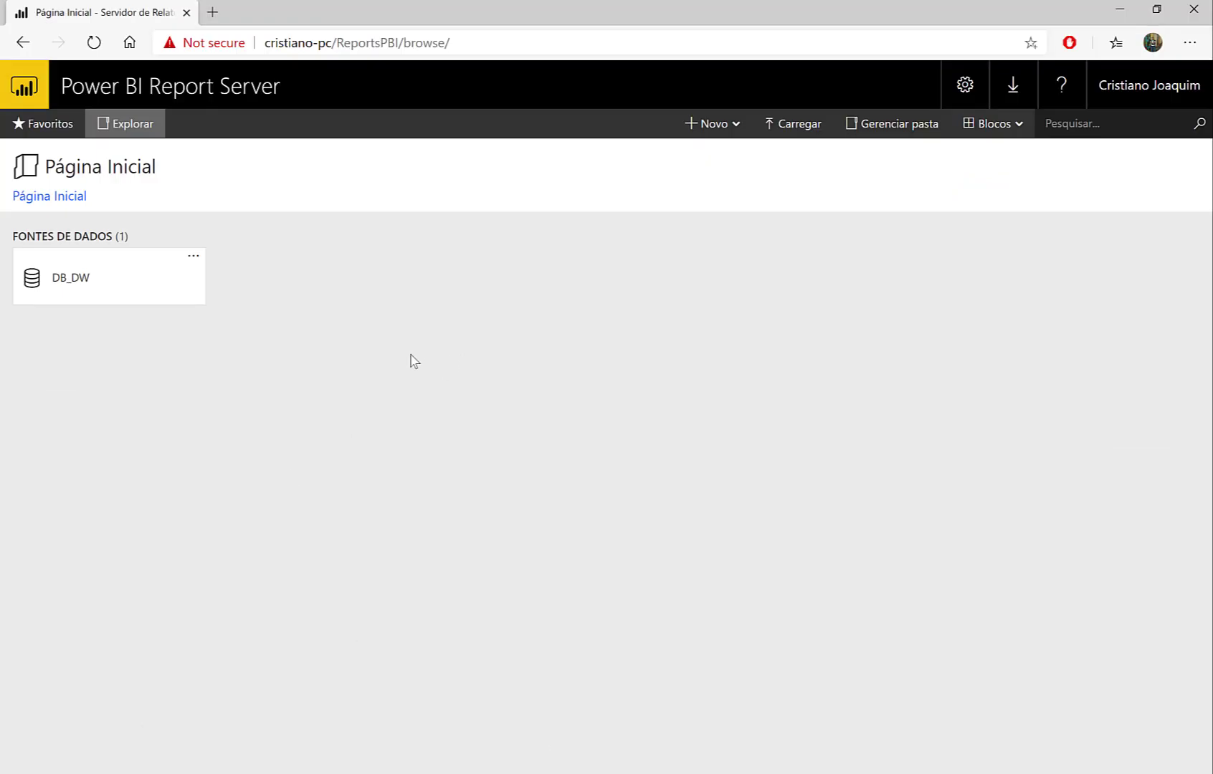
{"action": "left_click", "coordinate": [94, 43]}
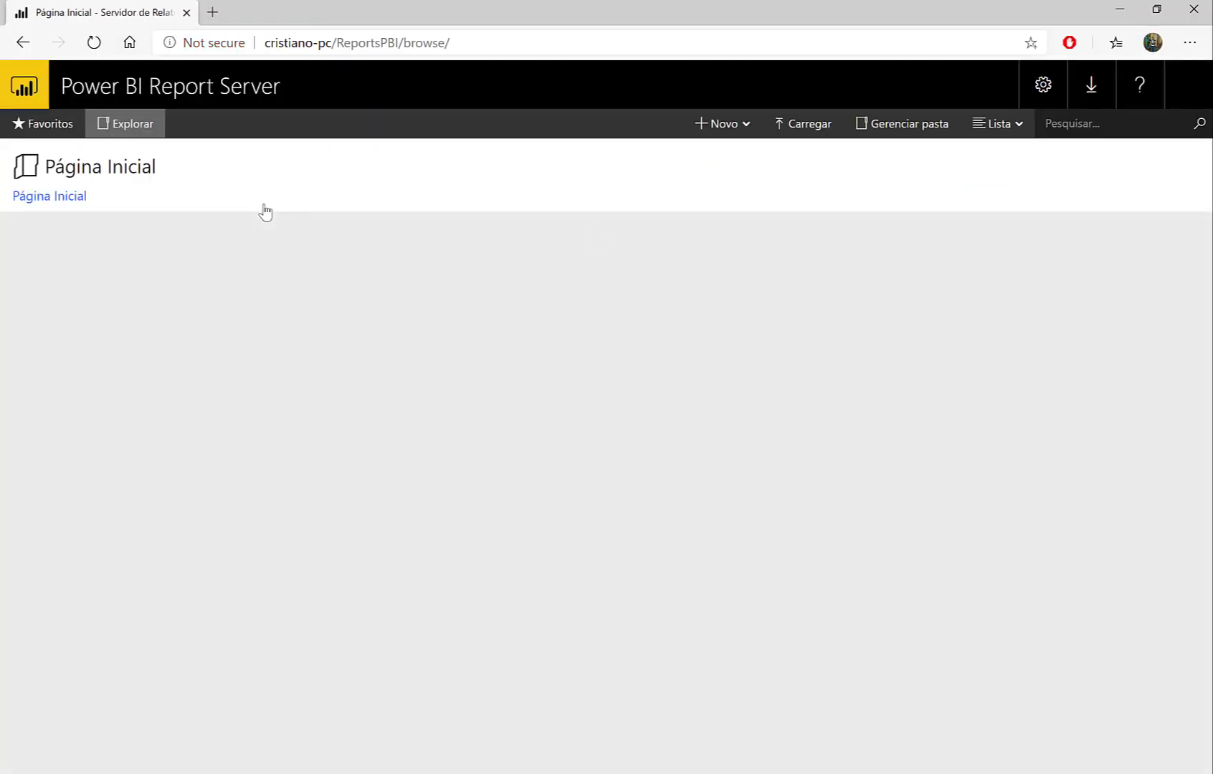
{"action": "left_click", "coordinate": [38, 196]}
{"action": "left_click", "coordinate": [105, 44]}
{"action": "left_click", "coordinate": [746, 128]}
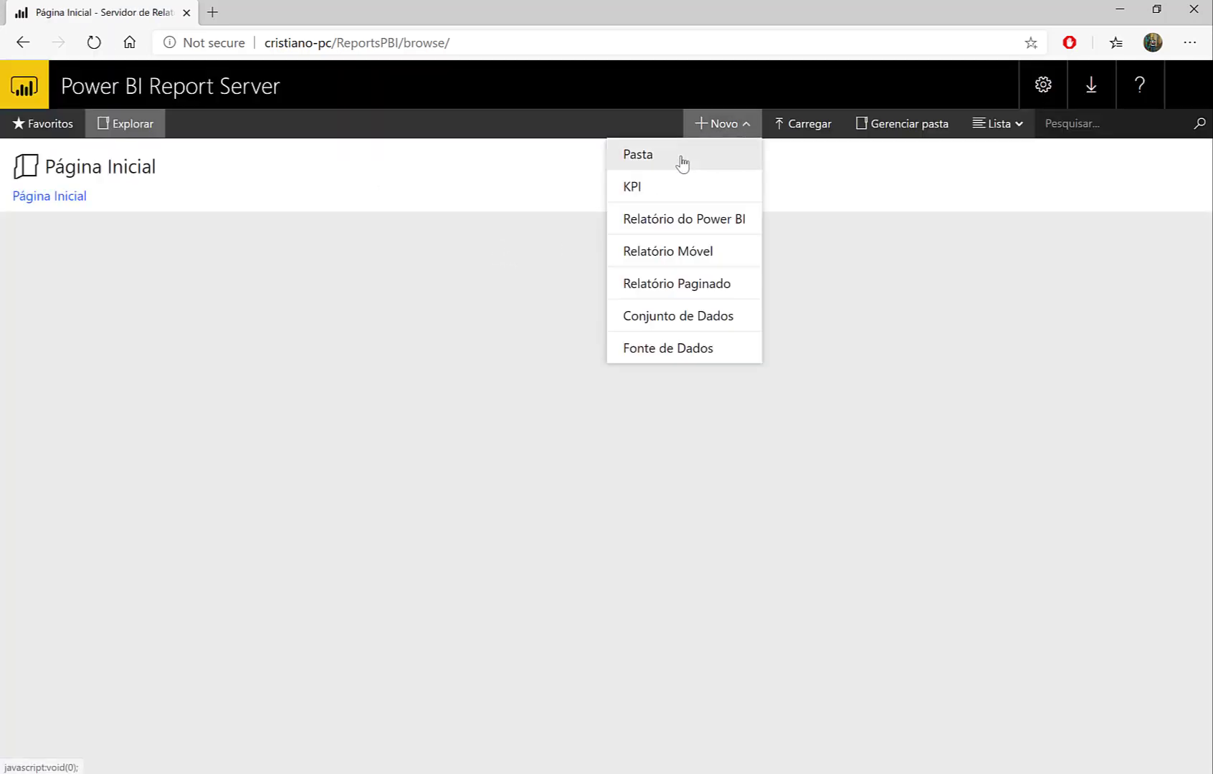
{"action": "left_click", "coordinate": [697, 154]}
{"action": "left_click", "coordinate": [797, 398]}
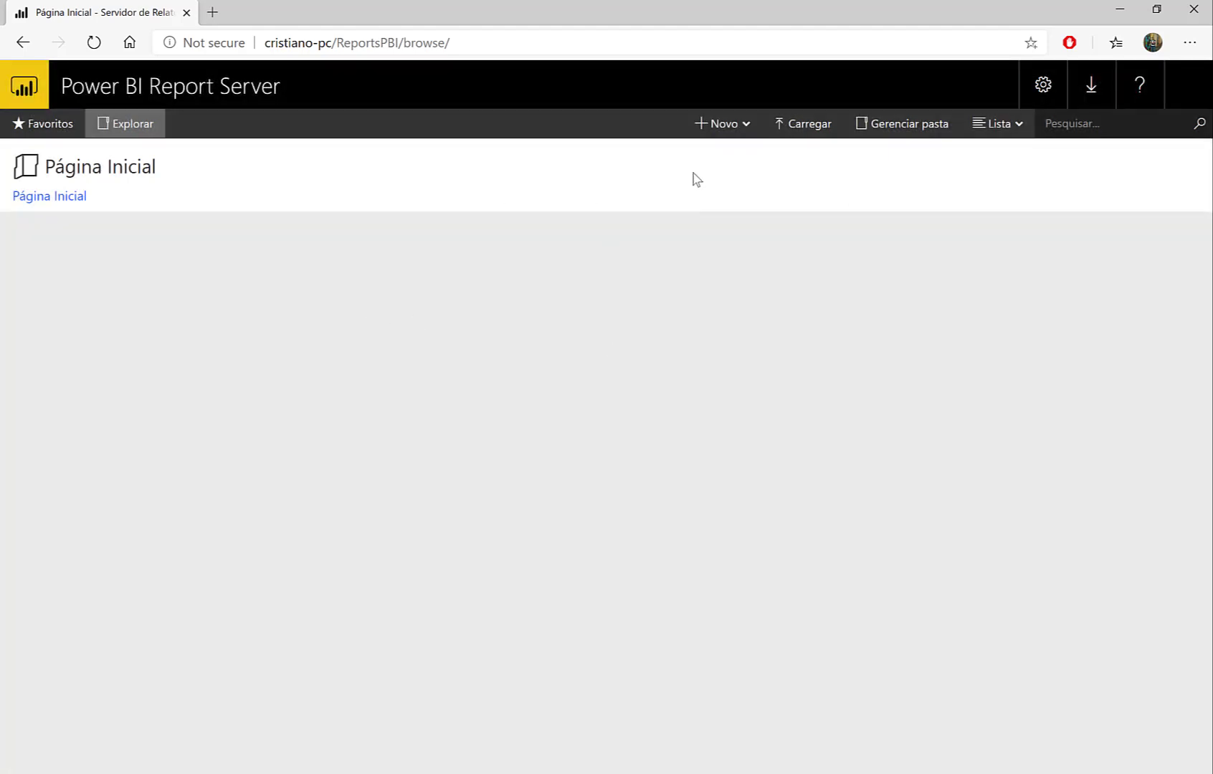
{"action": "left_click", "coordinate": [738, 125]}
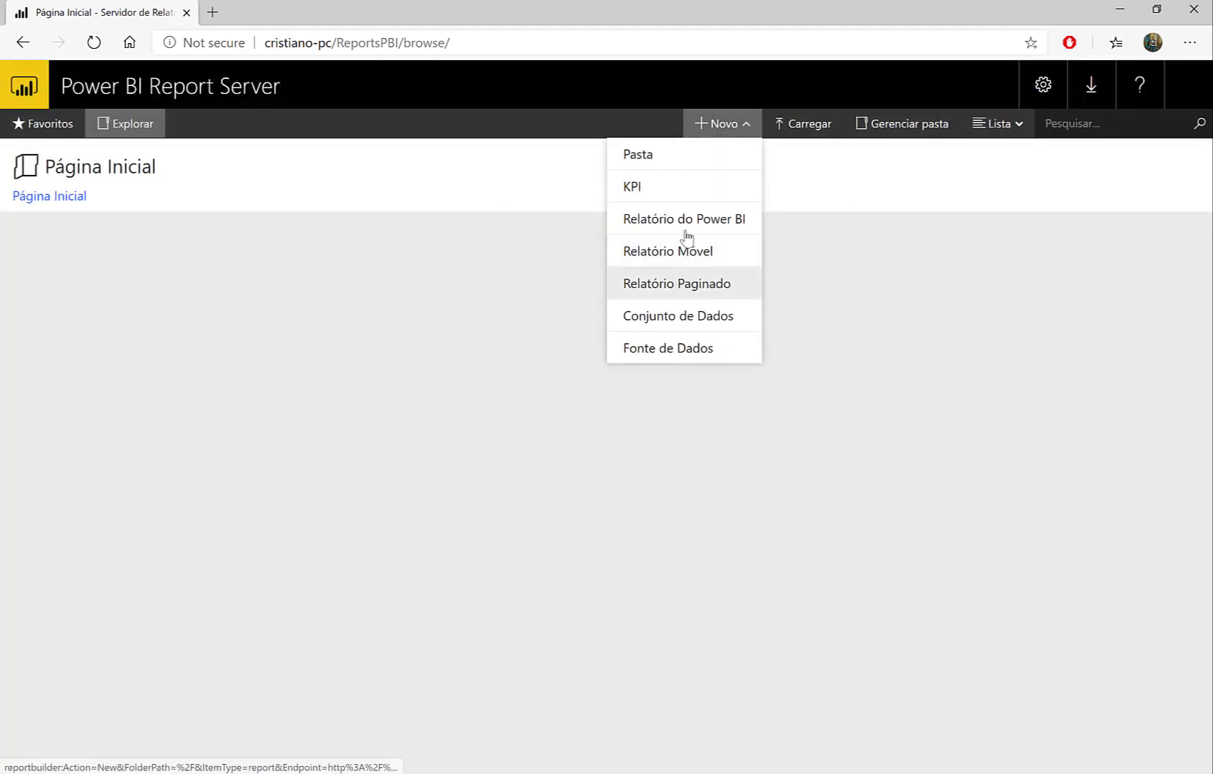
{"action": "left_click", "coordinate": [660, 252]}
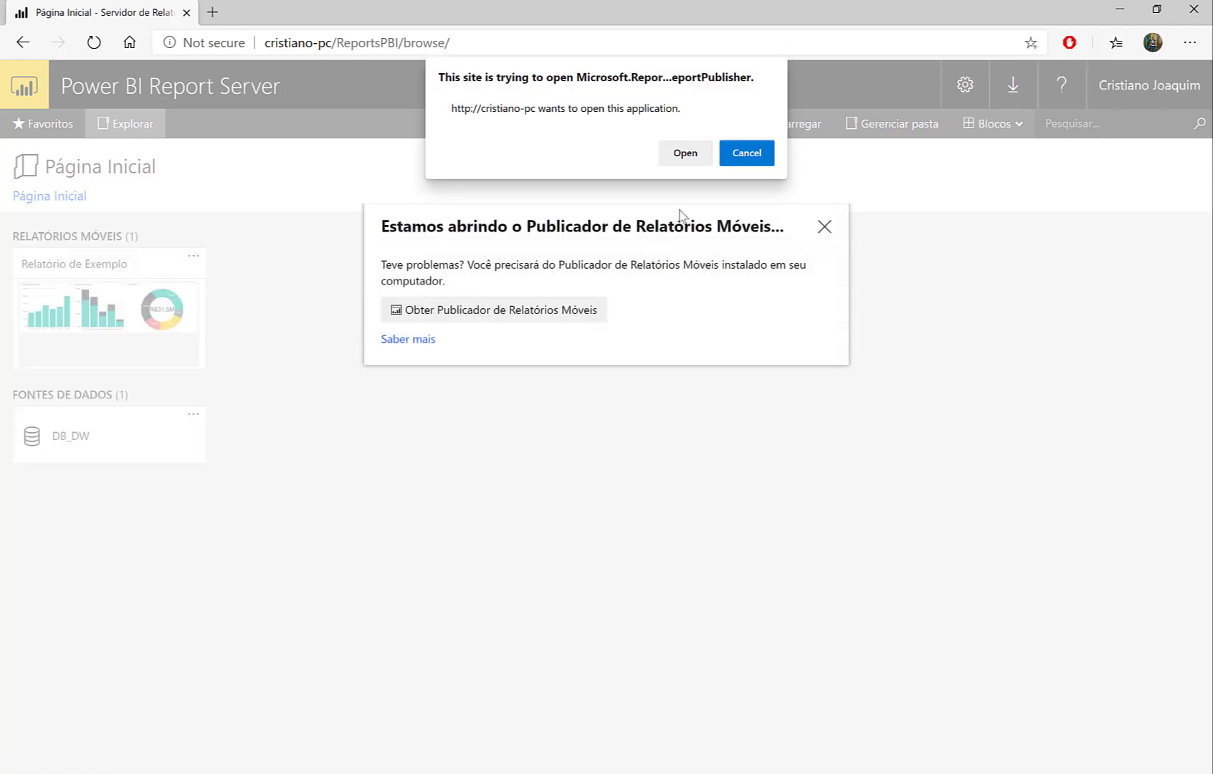
{"action": "left_click", "coordinate": [742, 158]}
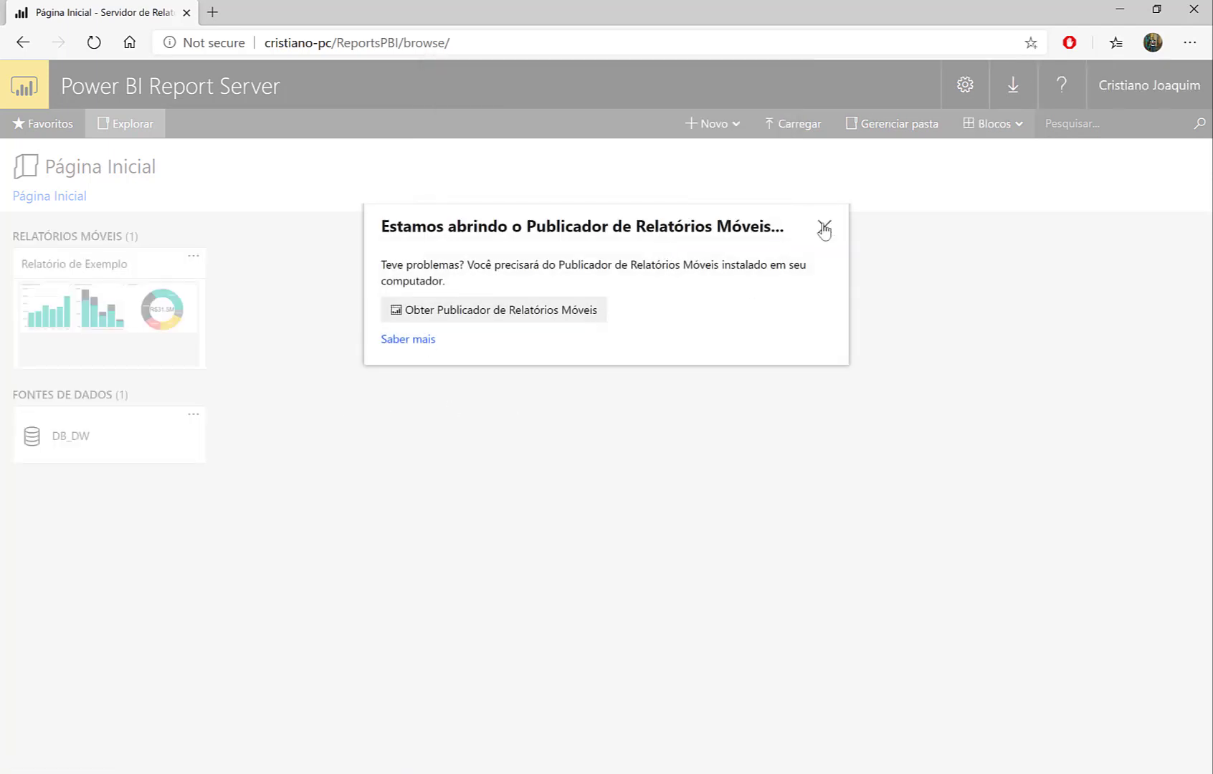
{"action": "left_click", "coordinate": [824, 228]}
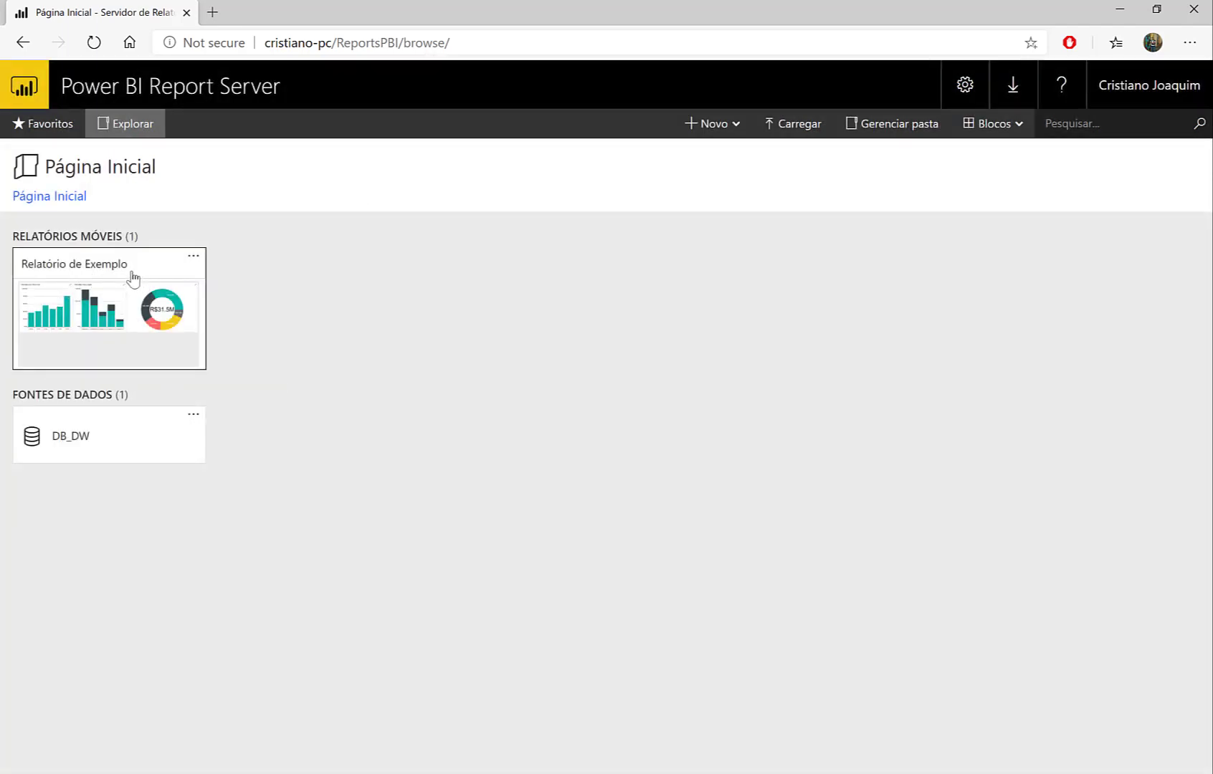
View the published Relatório de Exemplo, then switch back to SQL Server Mobile Report Publisher and check the report settings.
{"action": "left_click", "coordinate": [99, 324]}
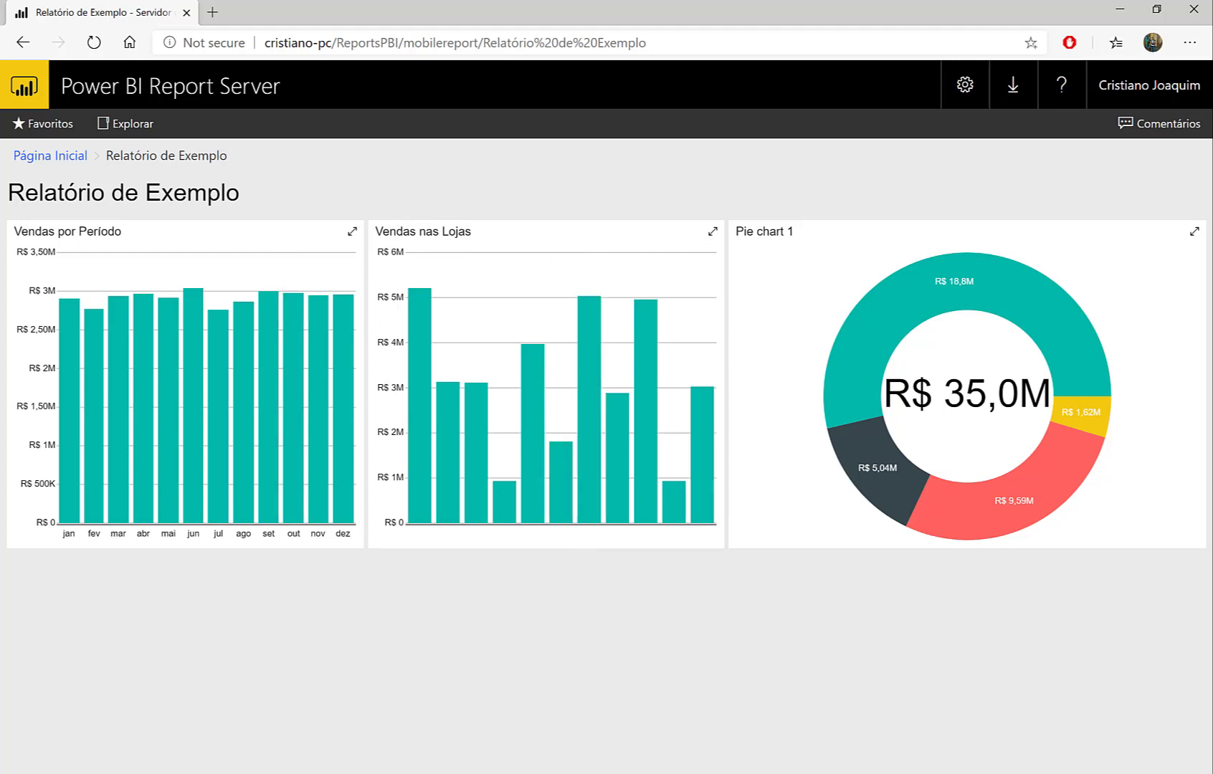
{"action": "key", "text": "alt+Tab"}
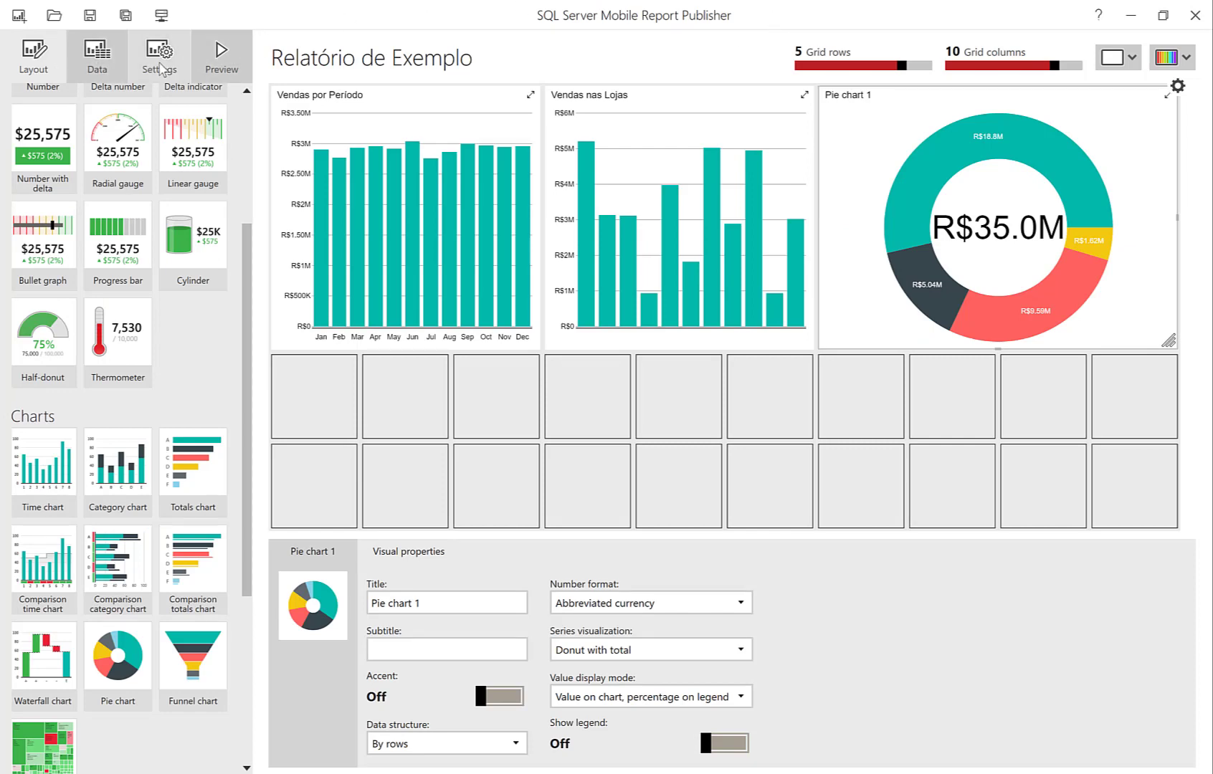
{"action": "left_click", "coordinate": [160, 68]}
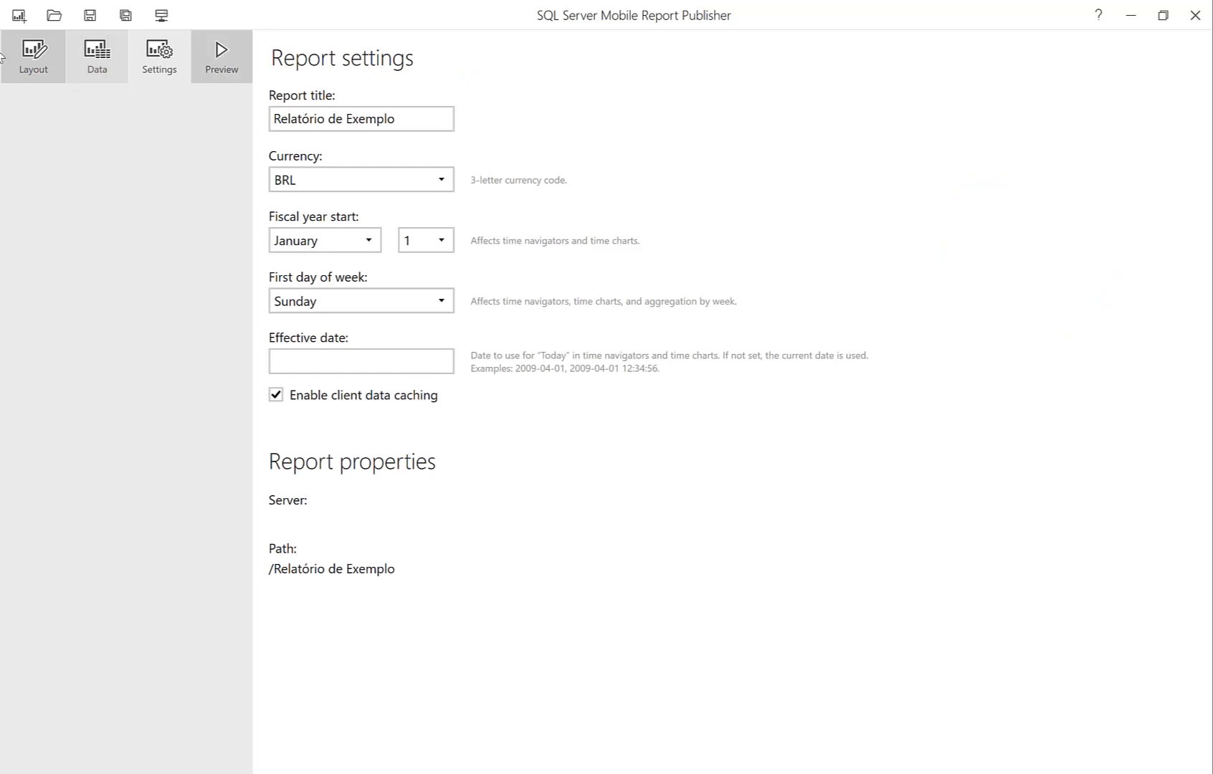
{"action": "left_click", "coordinate": [43, 66]}
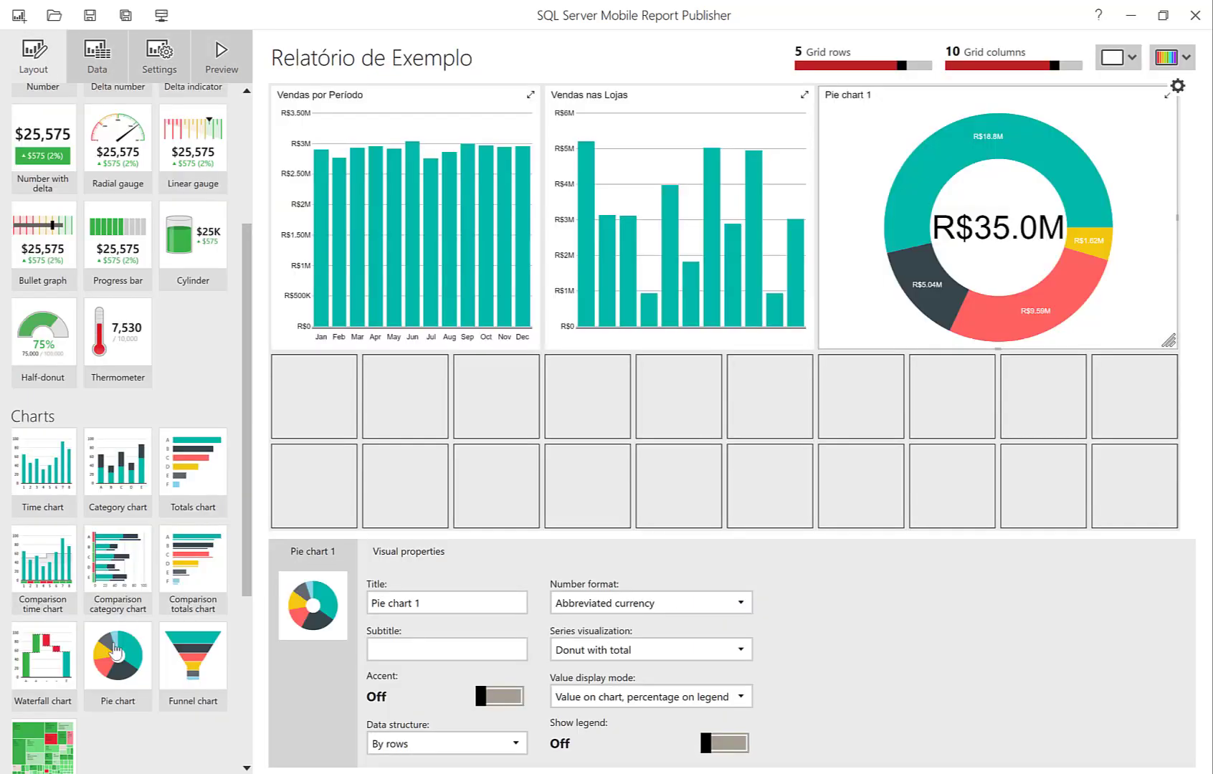
Add a simple data grid to the report, filling the two empty grid rows below the charts across all ten columns.
{"action": "scroll", "coordinate": [71, 602], "scroll_direction": "down", "scroll_amount": 3}
{"action": "scroll", "coordinate": [76, 599], "scroll_direction": "down", "scroll_amount": 2}
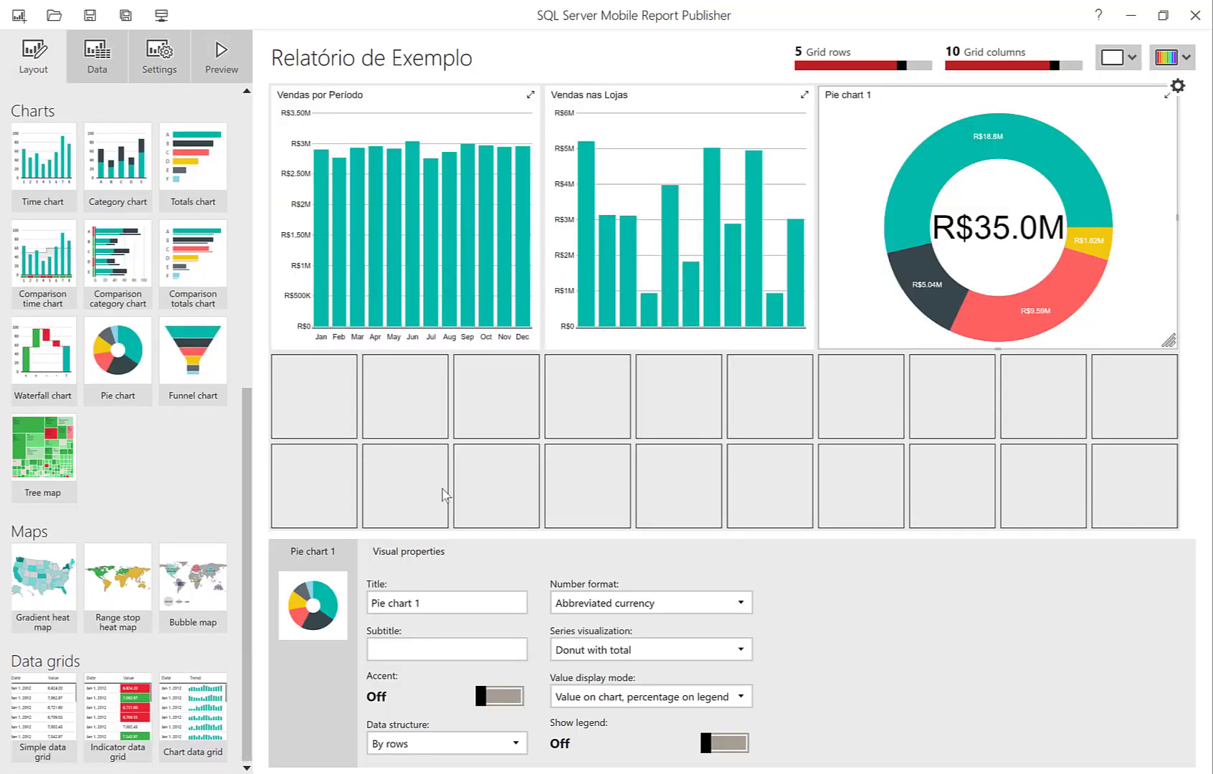
{"action": "left_click", "coordinate": [460, 489]}
{"action": "scroll", "coordinate": [2, 407], "scroll_direction": "up", "scroll_amount": 5}
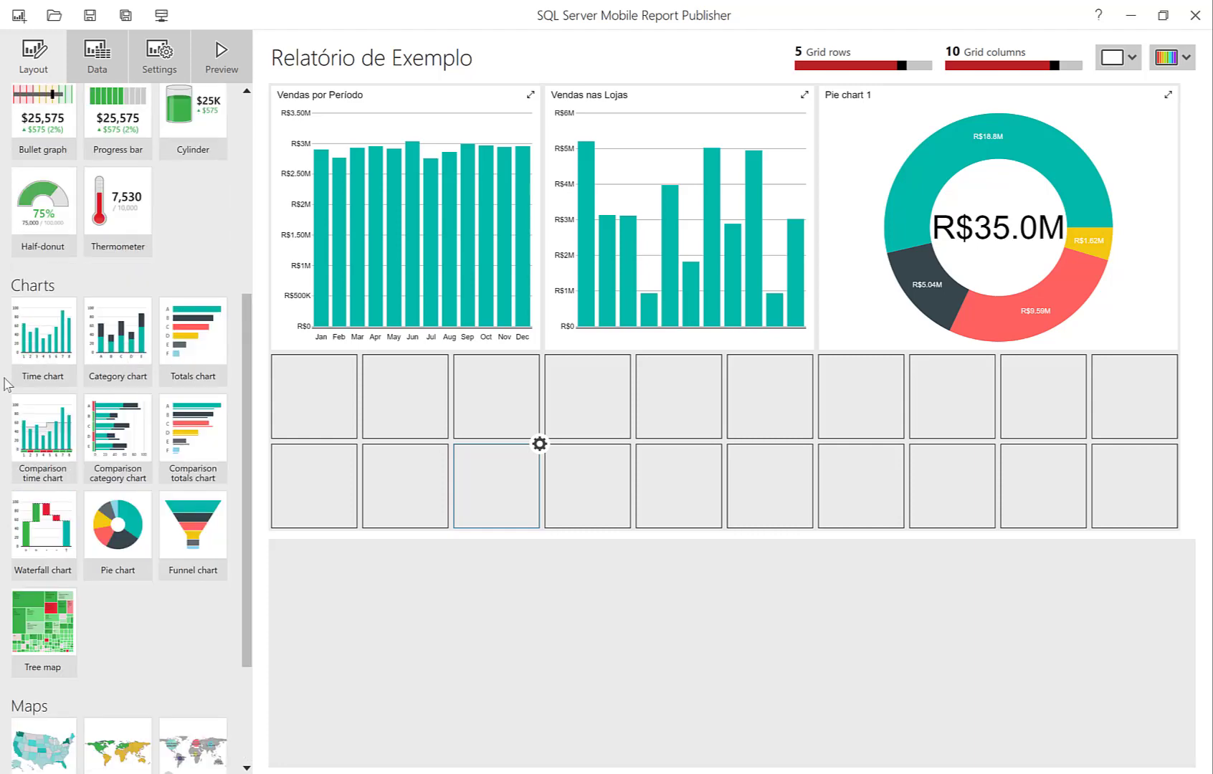
{"action": "scroll", "coordinate": [129, 215], "scroll_direction": "up", "scroll_amount": 10}
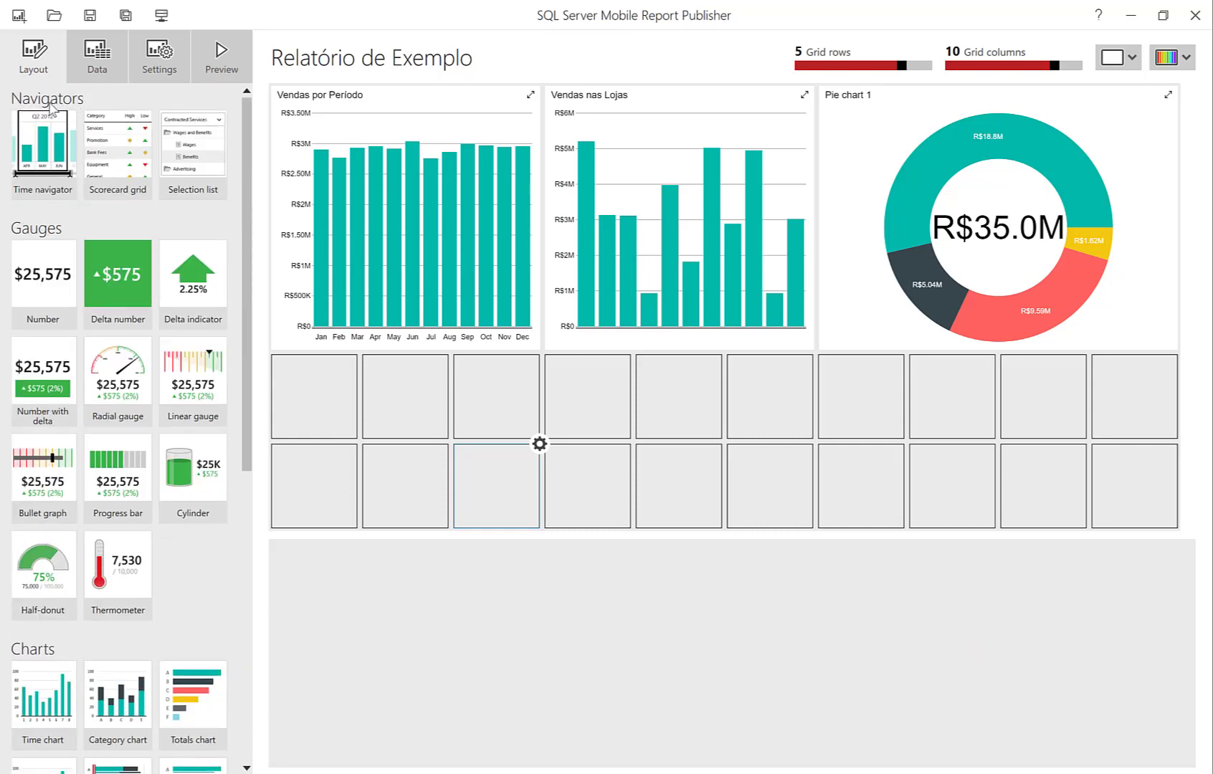
{"action": "scroll", "coordinate": [41, 251], "scroll_direction": "down", "scroll_amount": 5}
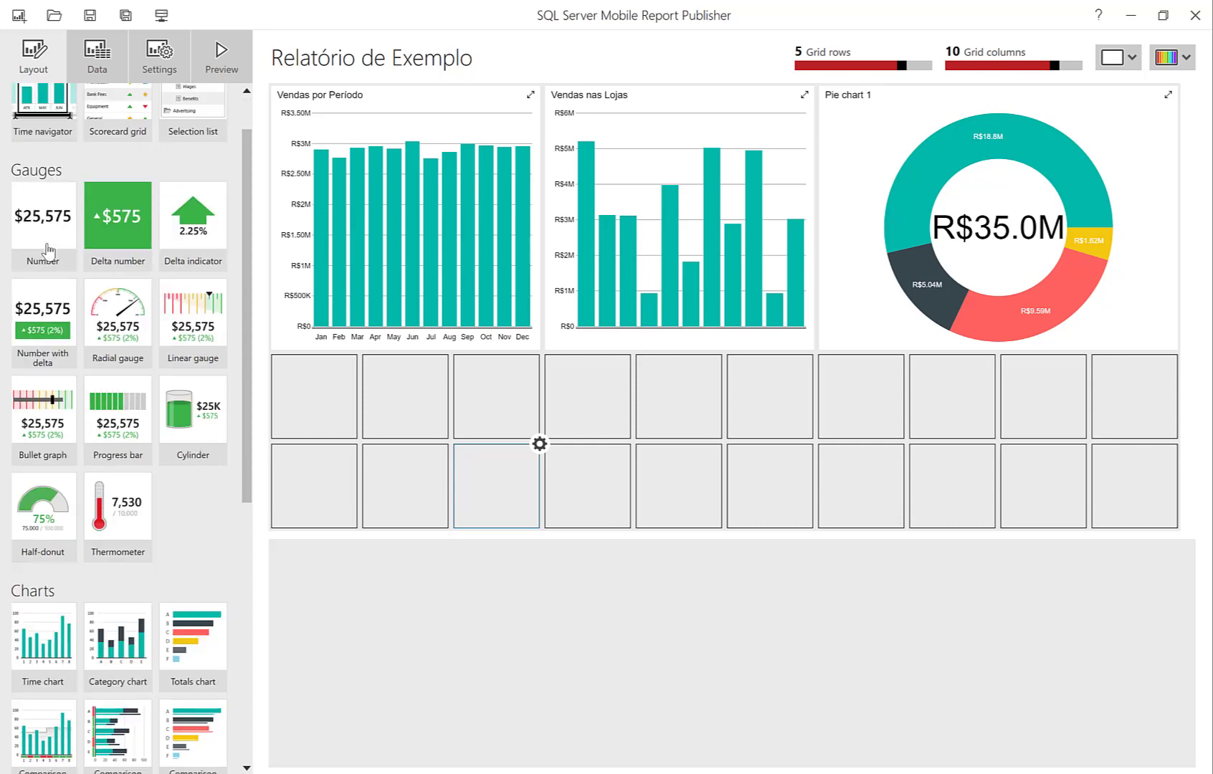
{"action": "scroll", "coordinate": [45, 479], "scroll_direction": "down", "scroll_amount": 10}
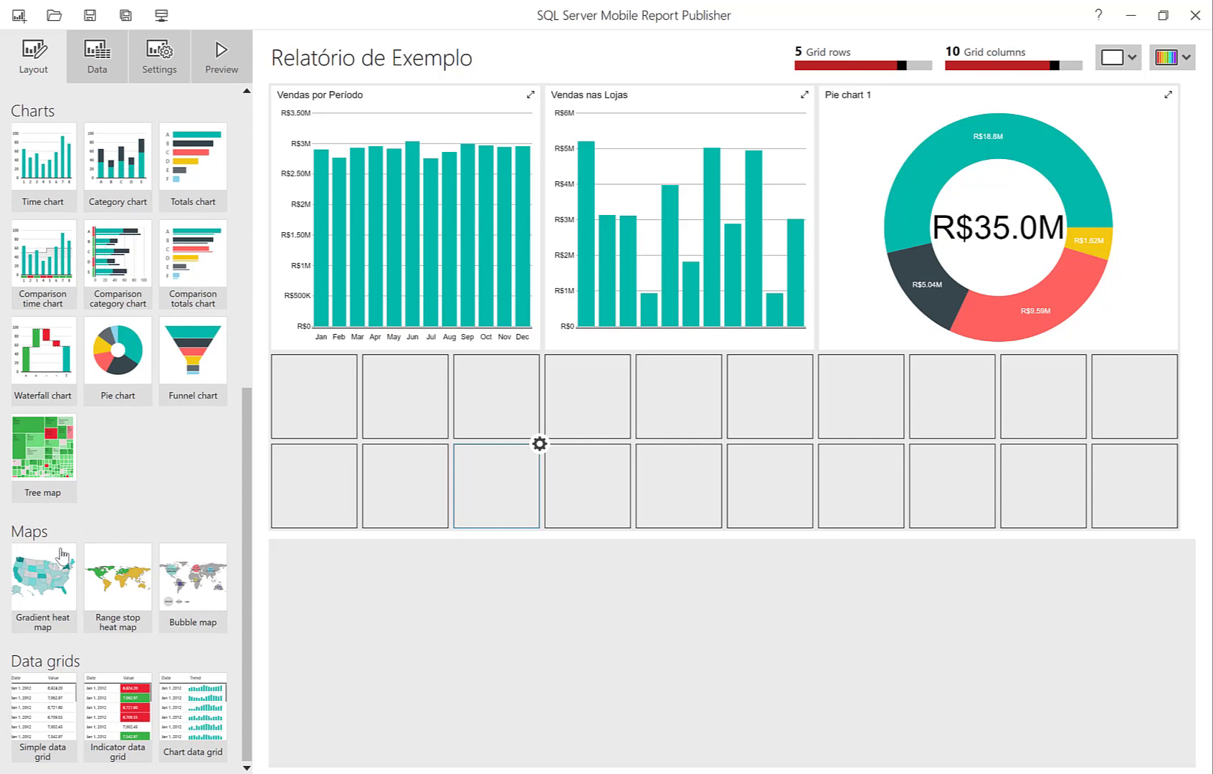
{"action": "left_click_drag", "start_coordinate": [17, 714], "coordinate": [1173, 522]}
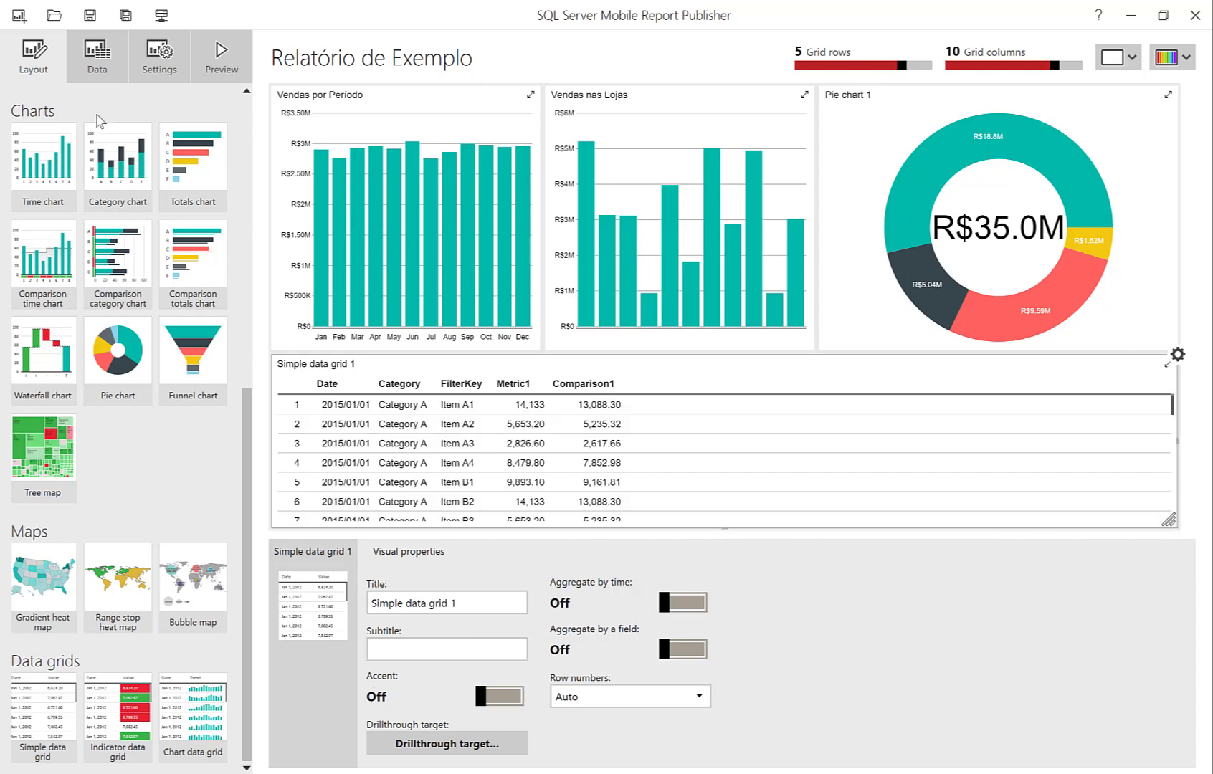
Set Planilha1 as the data source for the simple data grid.
{"action": "left_click", "coordinate": [106, 76]}
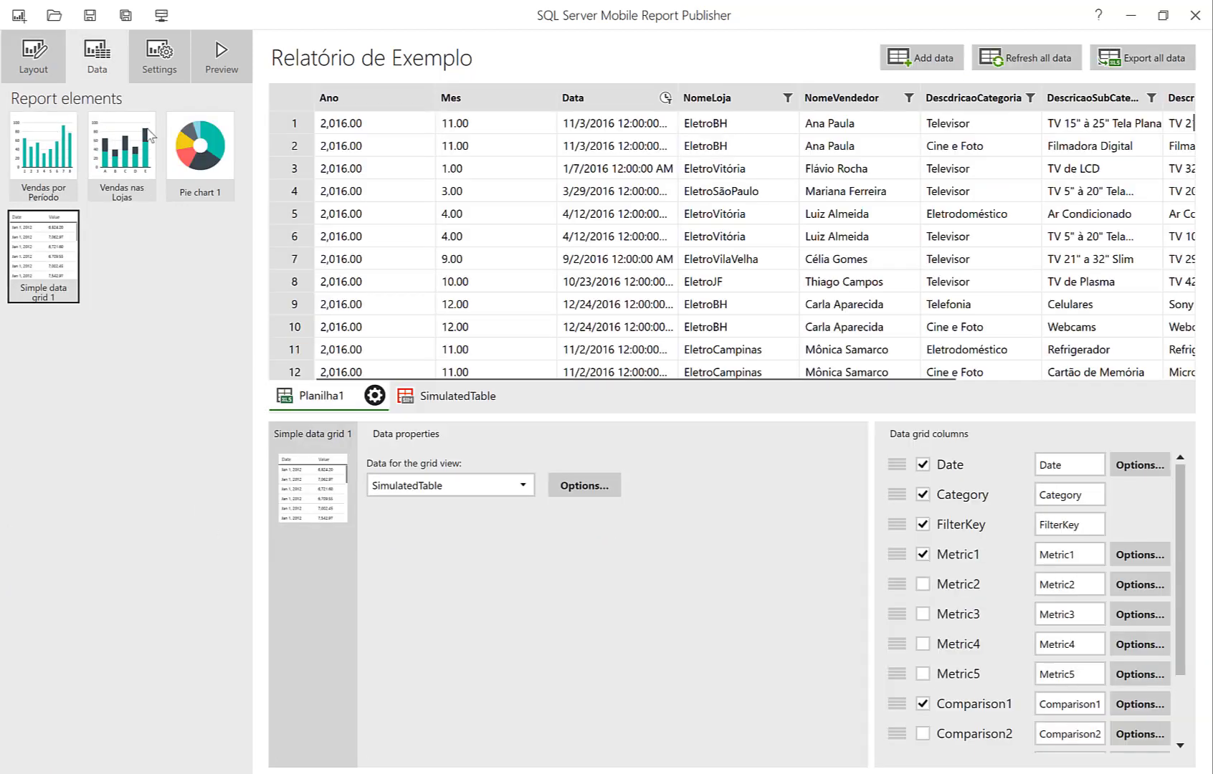
{"action": "left_click", "coordinate": [444, 484]}
{"action": "left_click", "coordinate": [423, 517]}
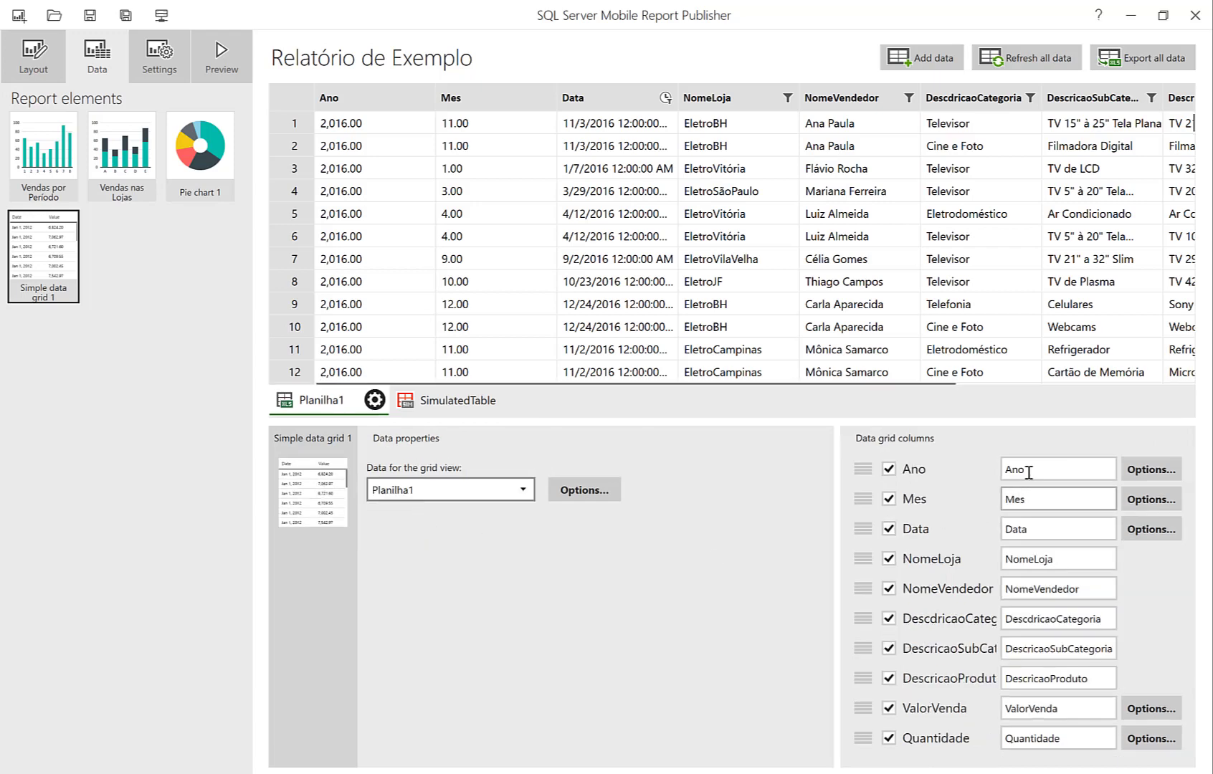
Rename the data grid headings of NomeVendedor to Nome do Vendedor, NomeLoja to Nome da Loja and DescdricaoCategoria to Categoria.
{"action": "double_click", "coordinate": [1090, 595]}
{"action": "type", "text": "No"}
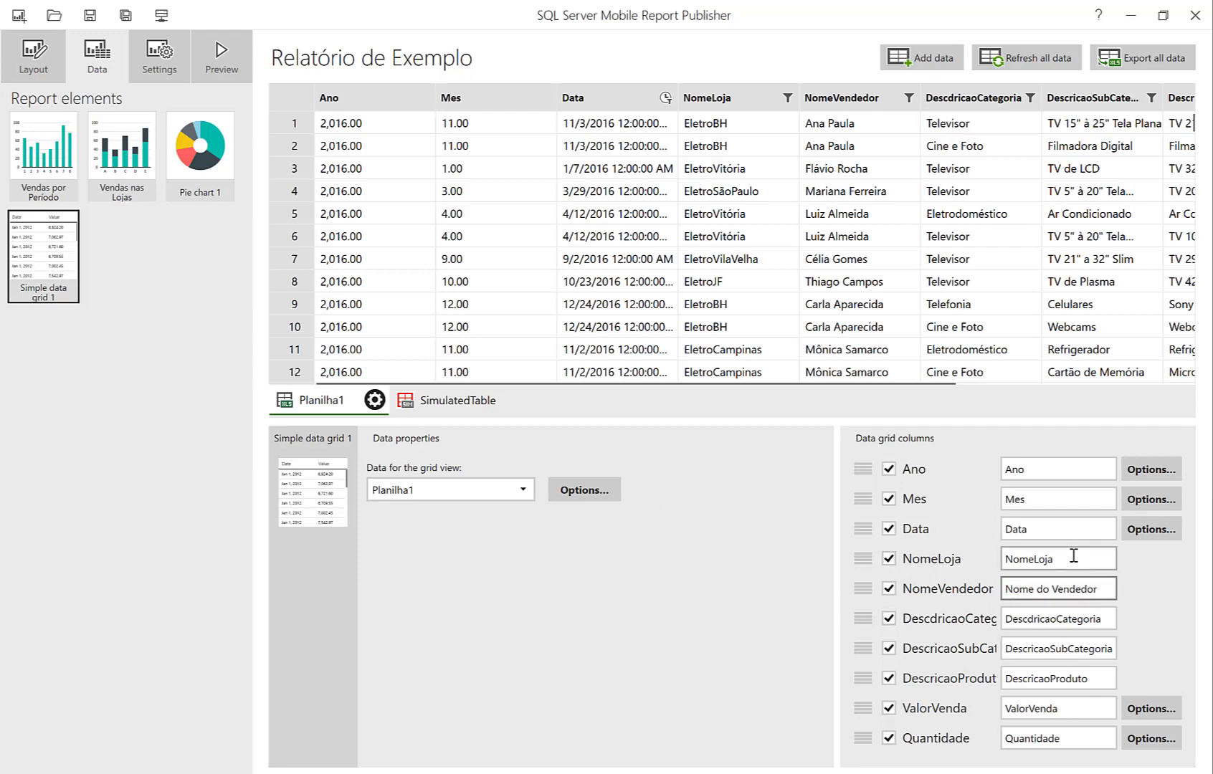
{"action": "left_click_drag", "start_coordinate": [1072, 557], "coordinate": [841, 540]}
{"action": "type", "text": "Nom"}
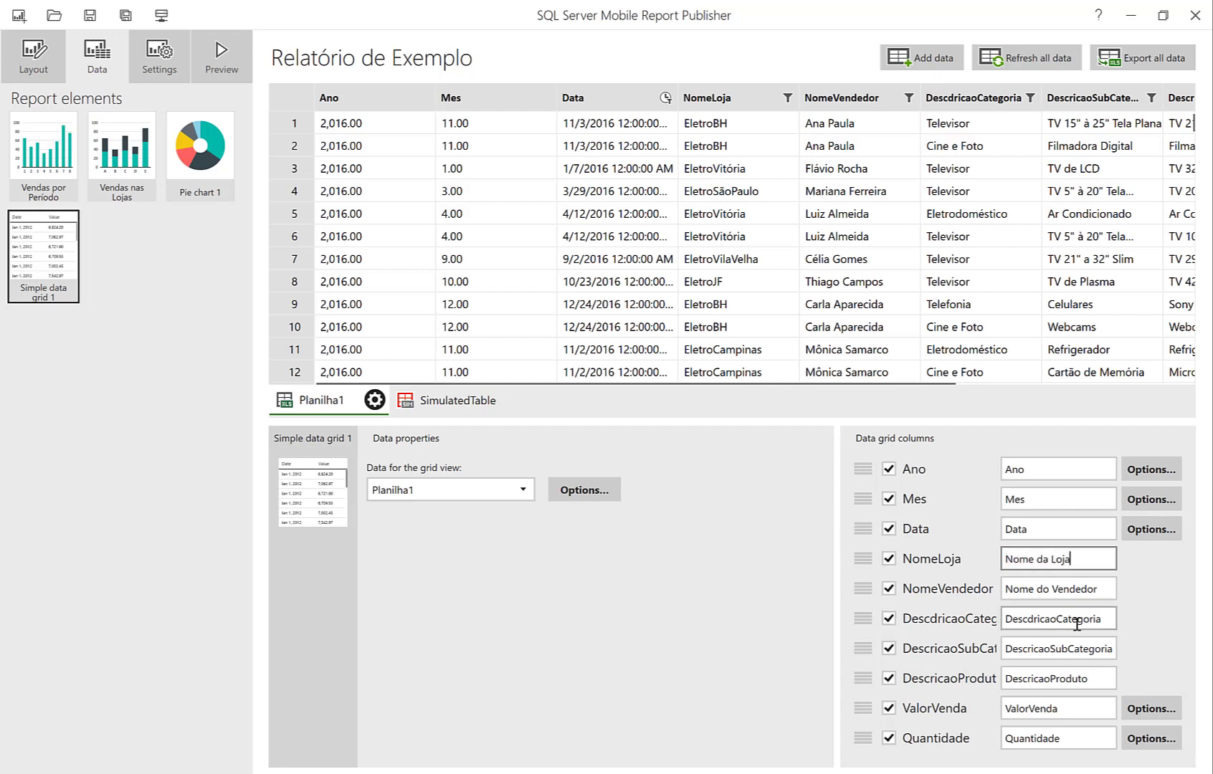
{"action": "left_click_drag", "start_coordinate": [1081, 623], "coordinate": [892, 620]}
{"action": "type", "text": "De"}
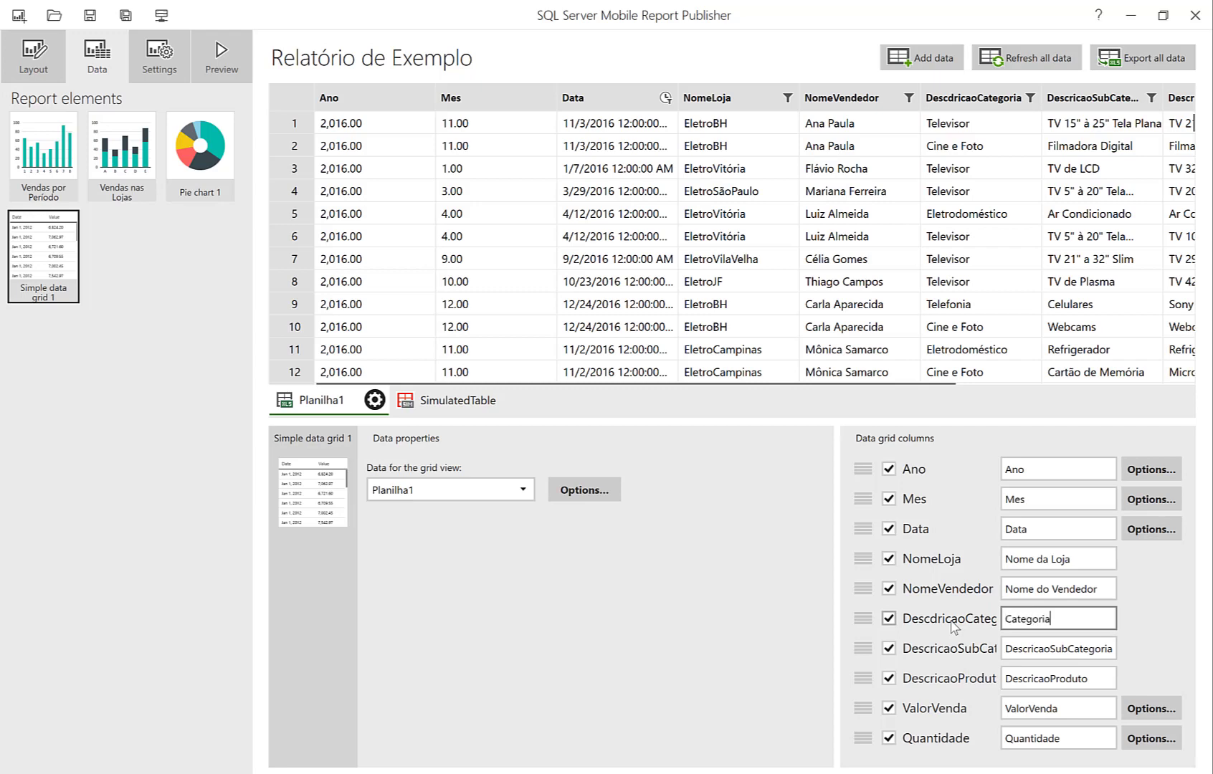
Shorten the data grid headings of NomeVendedor to Vendedor and NomeLoja to Loja.
{"action": "left_click_drag", "start_coordinate": [1051, 591], "coordinate": [869, 594]}
{"action": "key", "text": "BackSpace"}
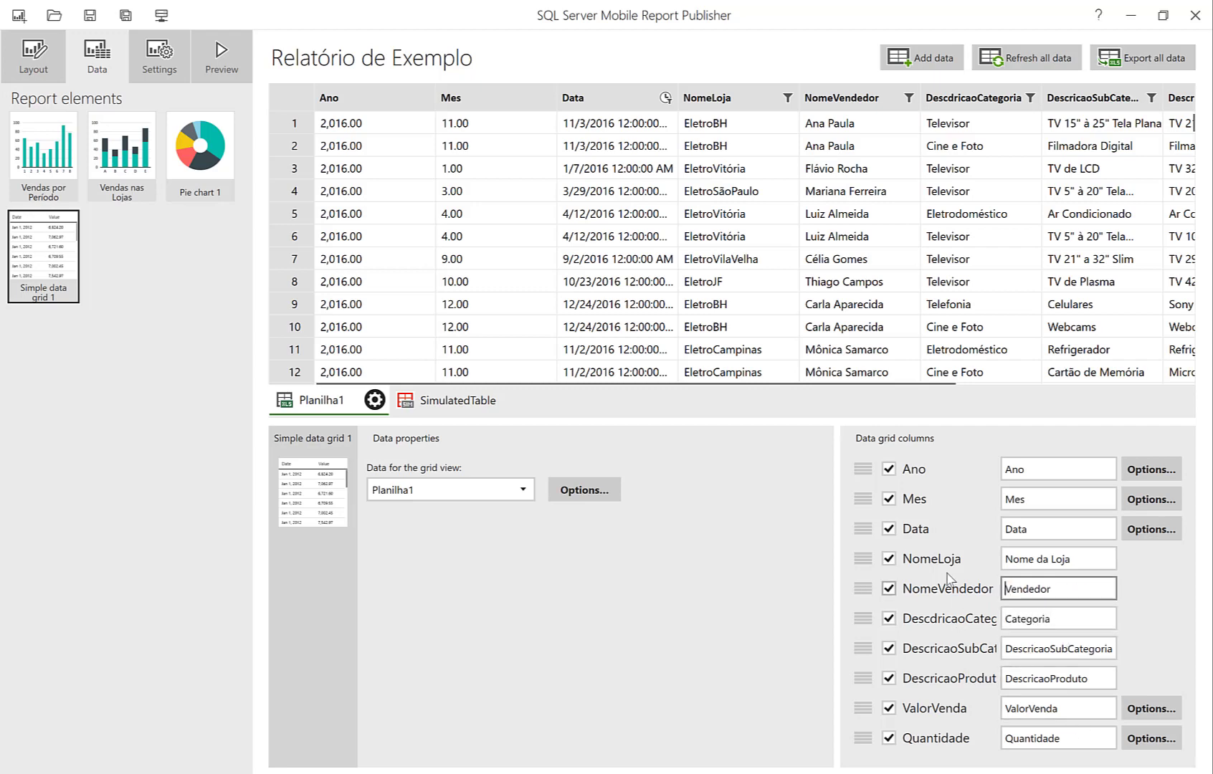
{"action": "left_click", "coordinate": [1049, 559]}
{"action": "left_click_drag", "start_coordinate": [1048, 558], "coordinate": [862, 560]}
{"action": "key", "text": "BackSpace"}
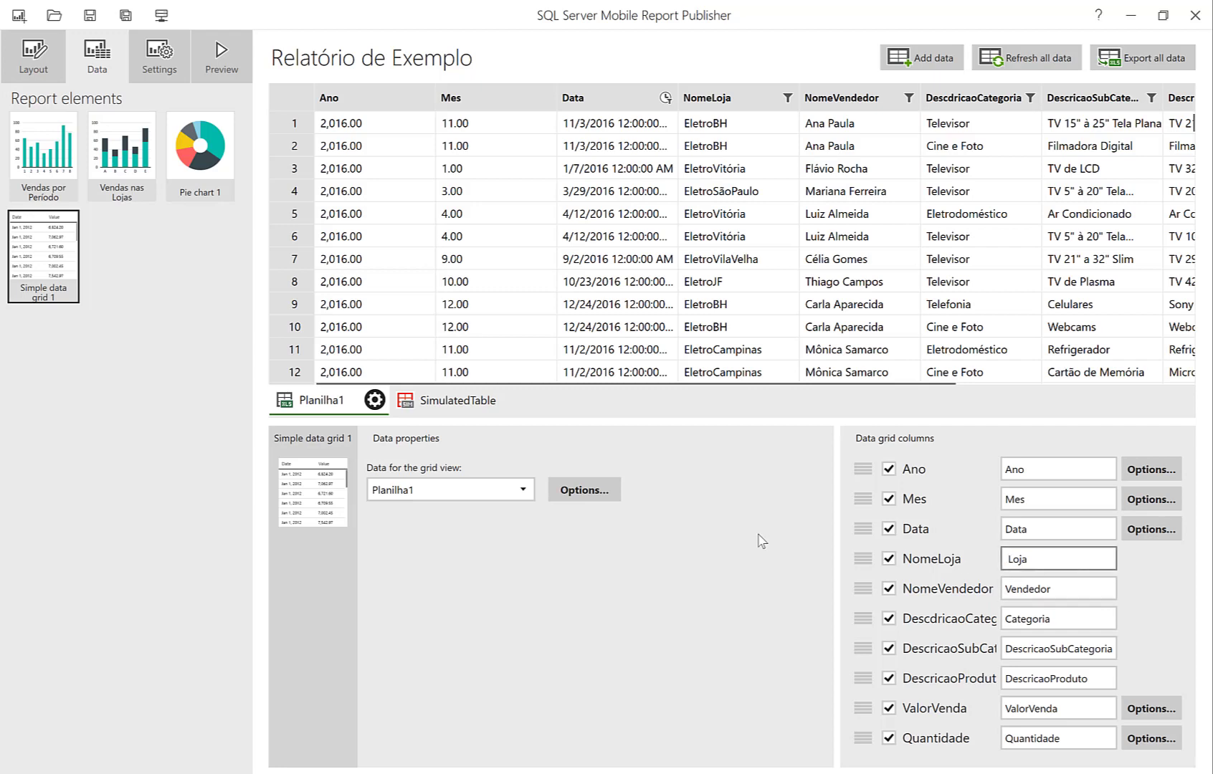
Rename the data grid headings of DescricaoSubCategoria to Sub-Categoria, DescricaoProduto to Produto and ValorVenda to Venda.
{"action": "double_click", "coordinate": [1075, 649]}
{"action": "type", "text": "Su"}
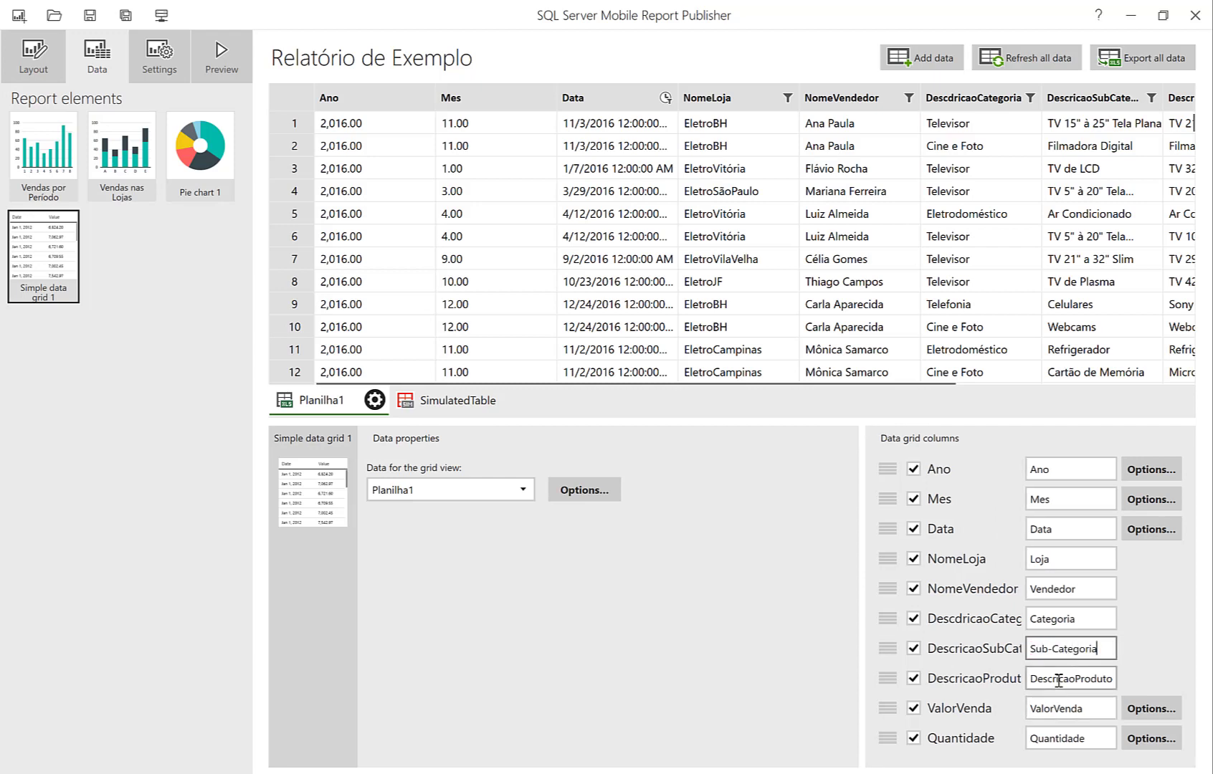
{"action": "double_click", "coordinate": [1061, 678]}
{"action": "type", "text": "P"}
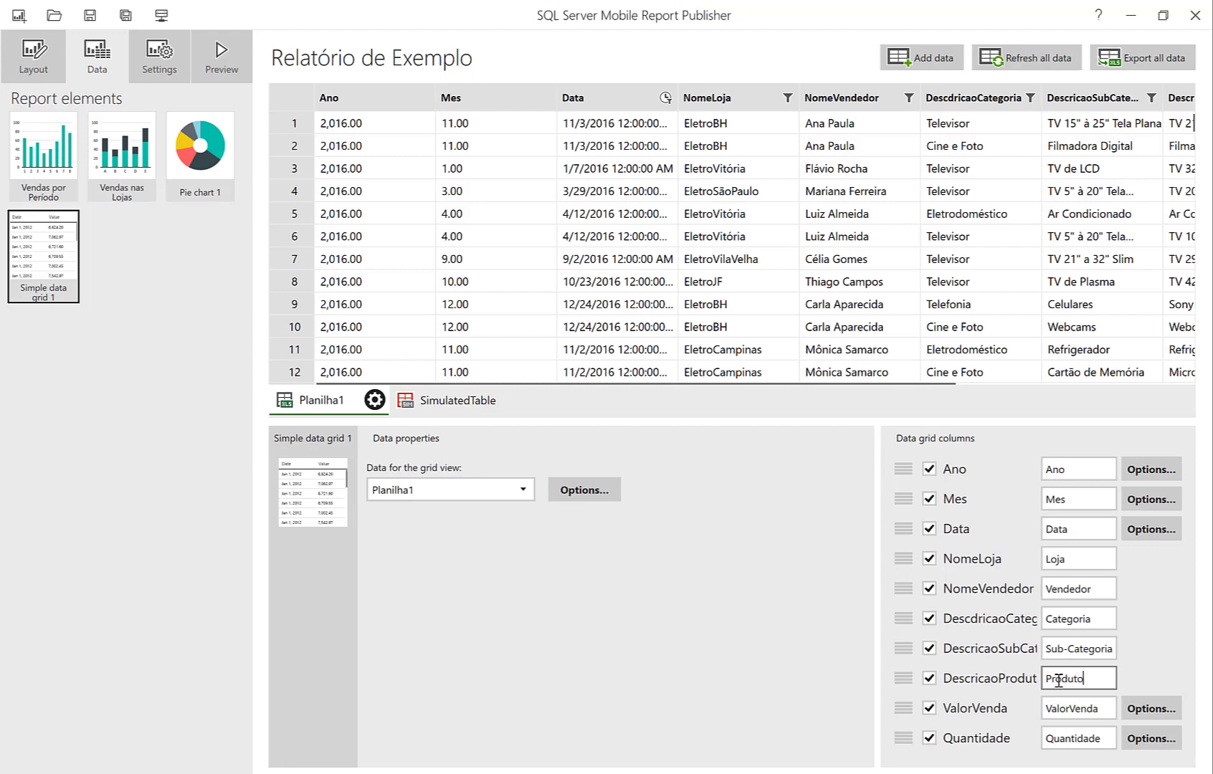
{"action": "left_click", "coordinate": [1077, 709]}
{"action": "double_click", "coordinate": [1077, 710]}
{"action": "type", "text": "Ven"}
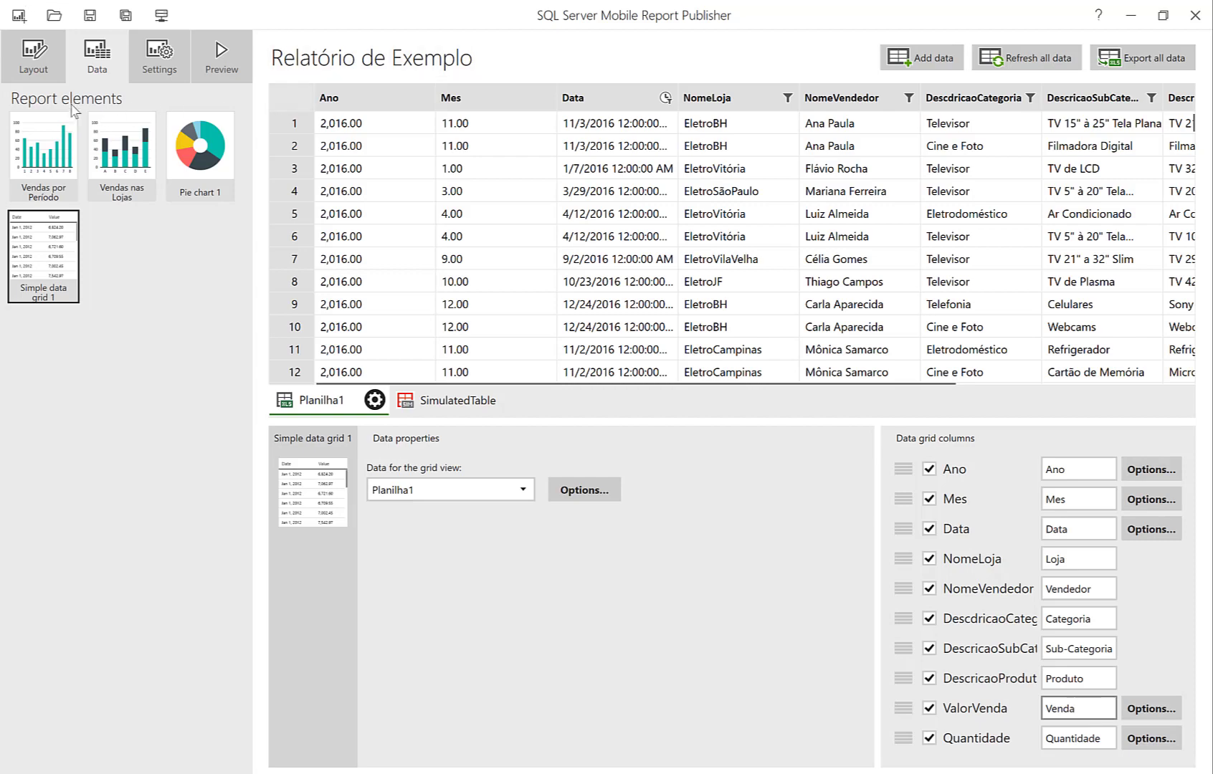
Preview the report with the simple data grid enlarged to full view, then return to the report layout.
{"action": "left_click", "coordinate": [218, 68]}
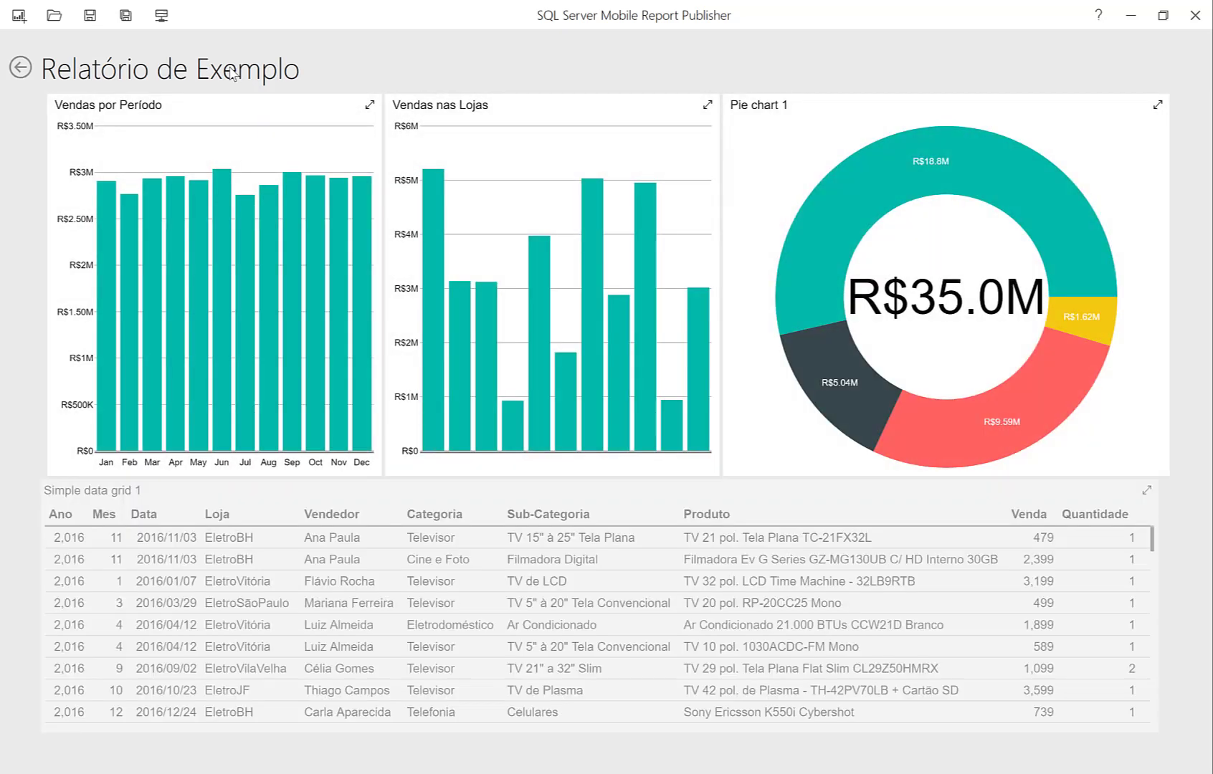
{"action": "left_click", "coordinate": [1158, 491]}
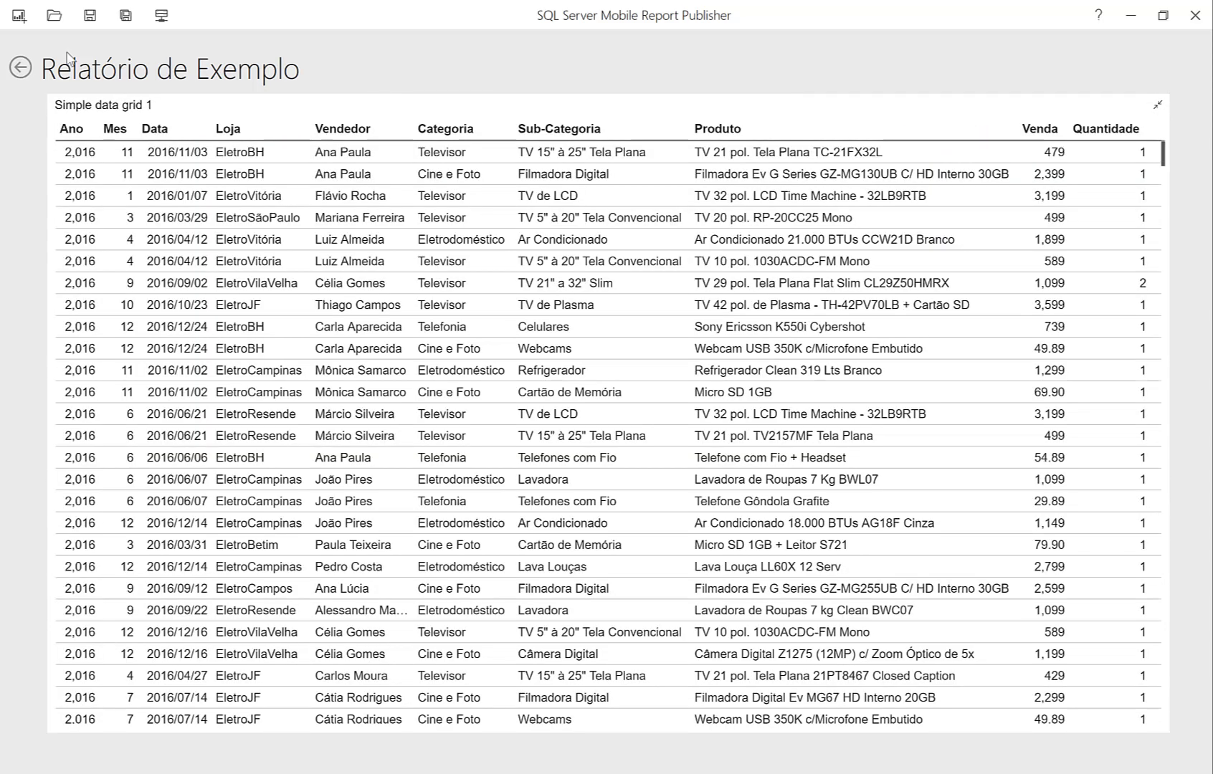
{"action": "left_click", "coordinate": [20, 68]}
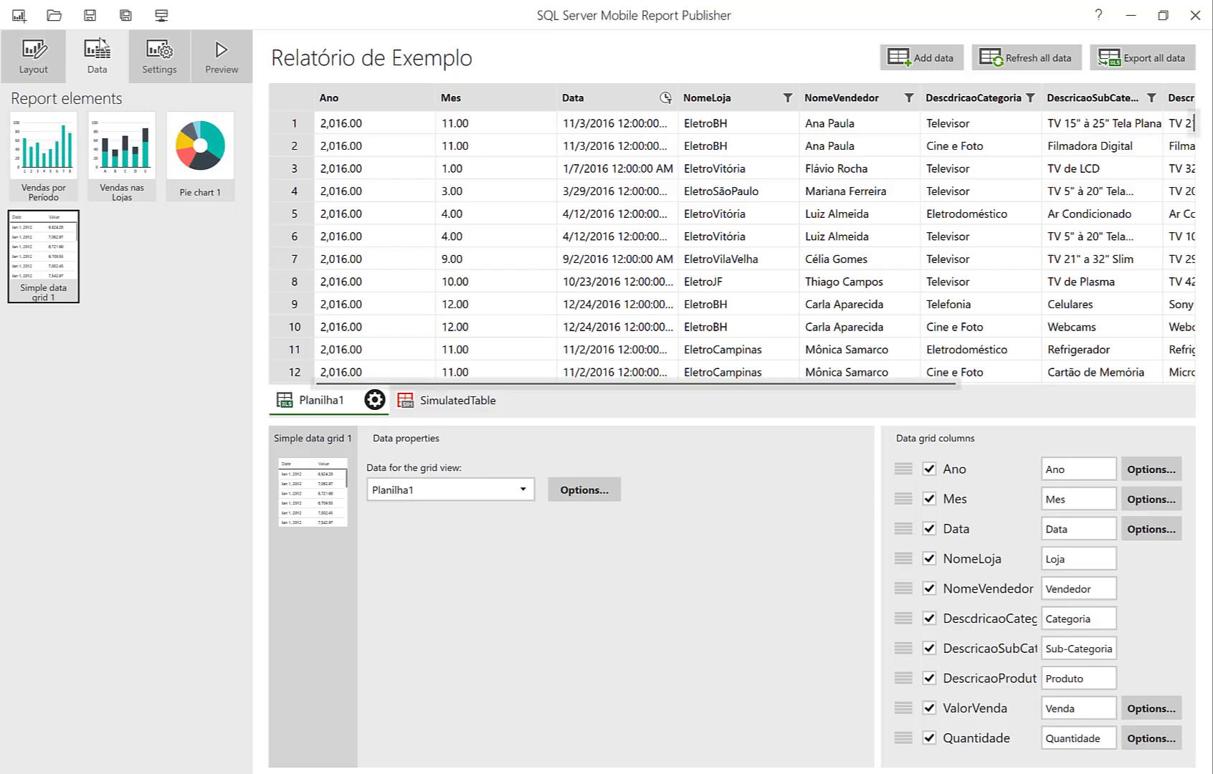
{"action": "left_click", "coordinate": [21, 57]}
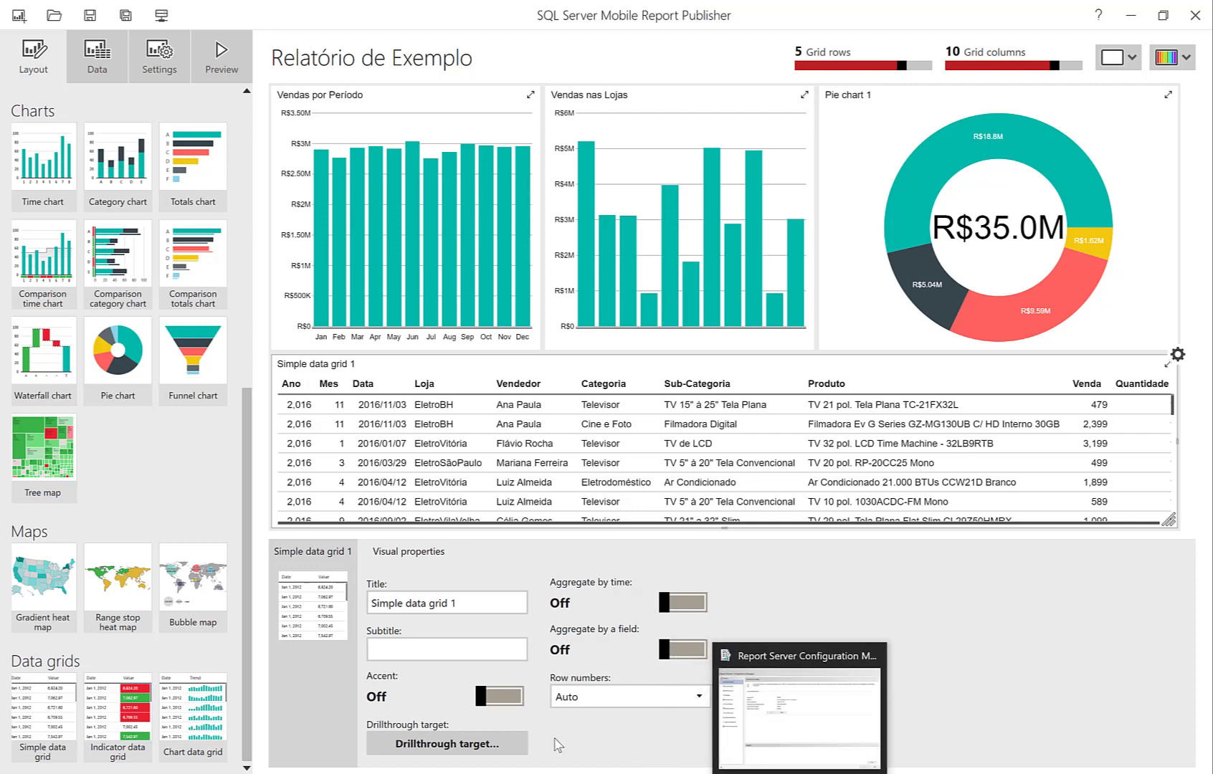
Switch to Power BI Report Server in the browser, go to Página Inicial and view the types of new items that can be created.
{"action": "mouse_move", "coordinate": [114, 773]}
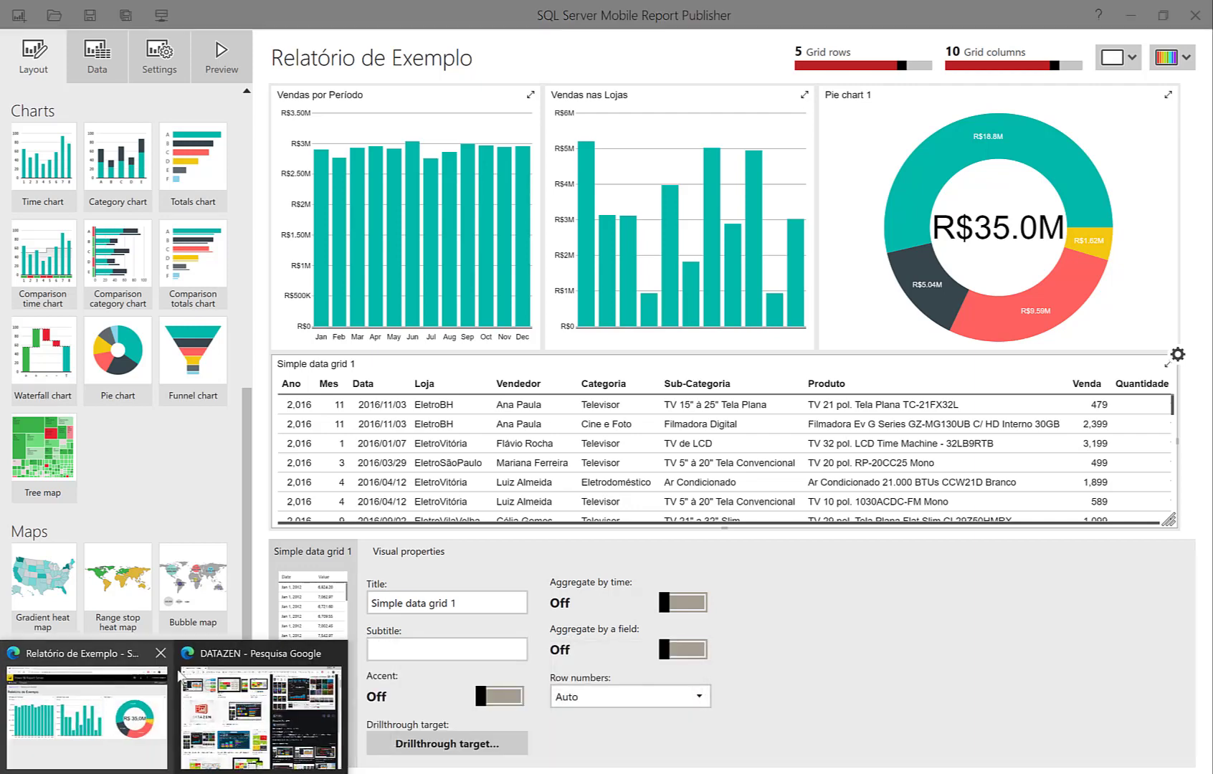
{"action": "left_click", "coordinate": [102, 738]}
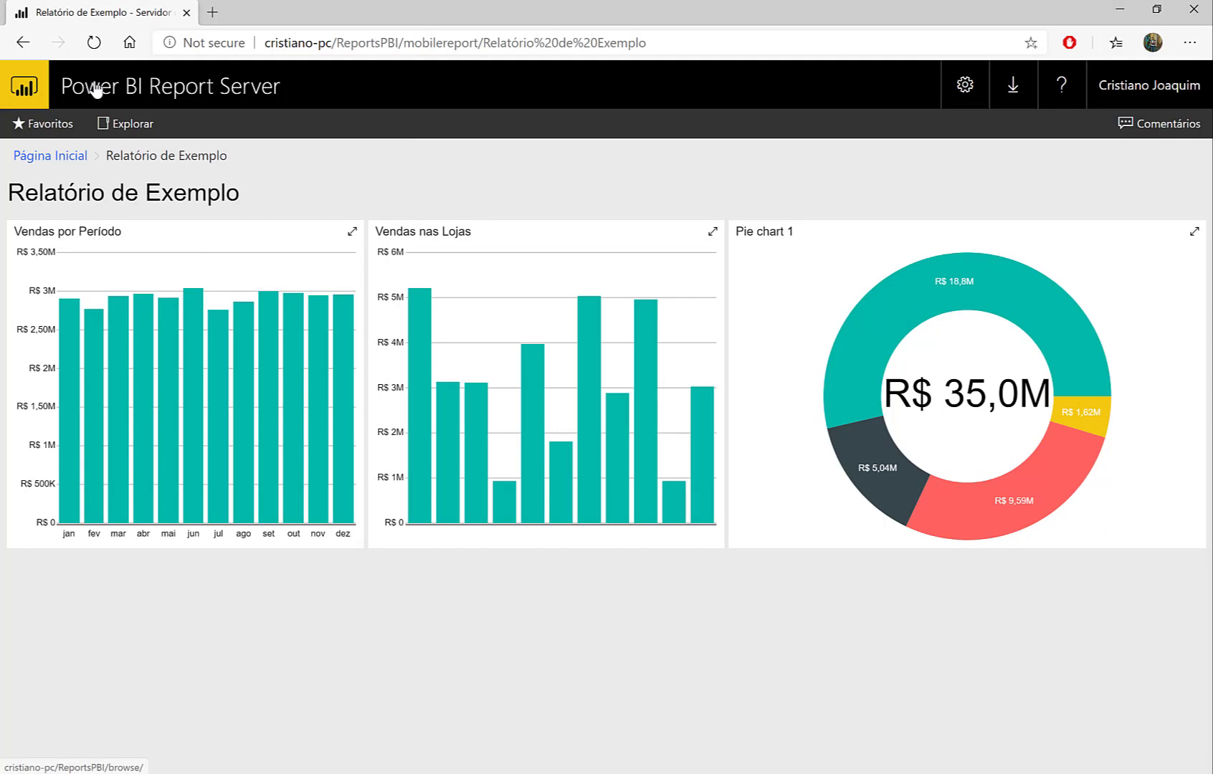
{"action": "left_click", "coordinate": [55, 157]}
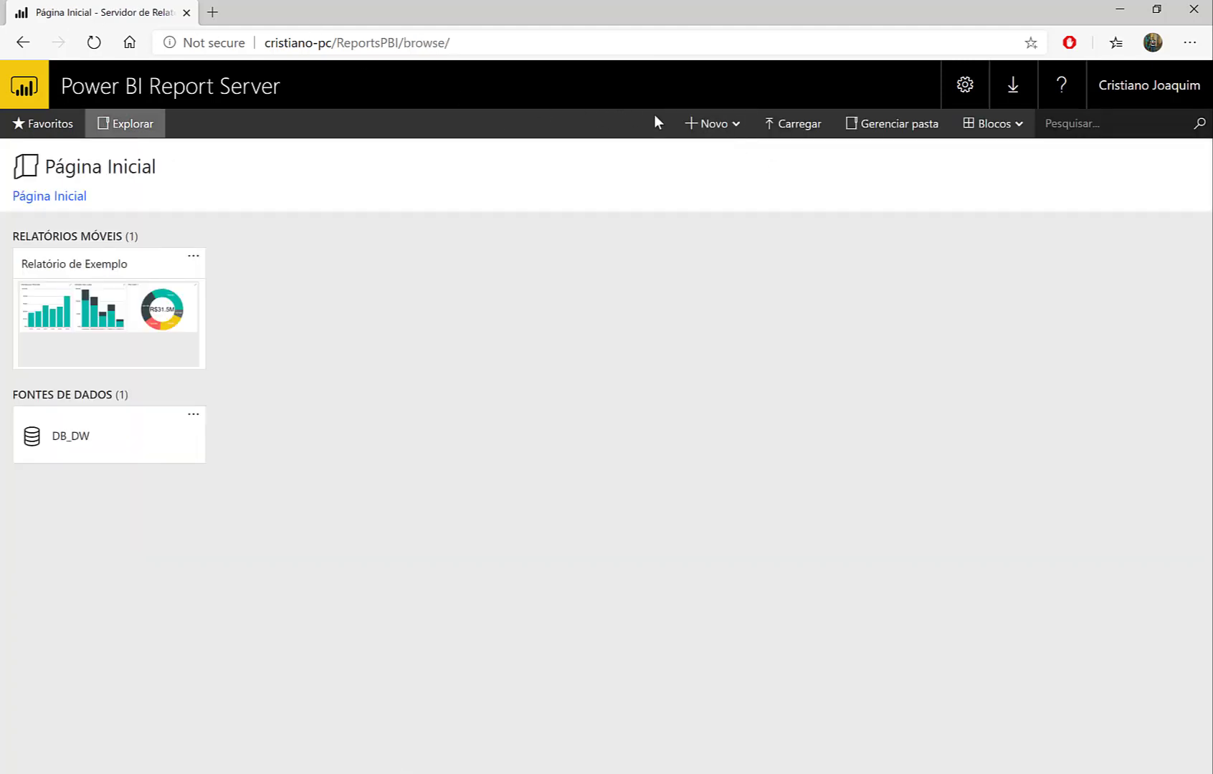
{"action": "left_click", "coordinate": [712, 126]}
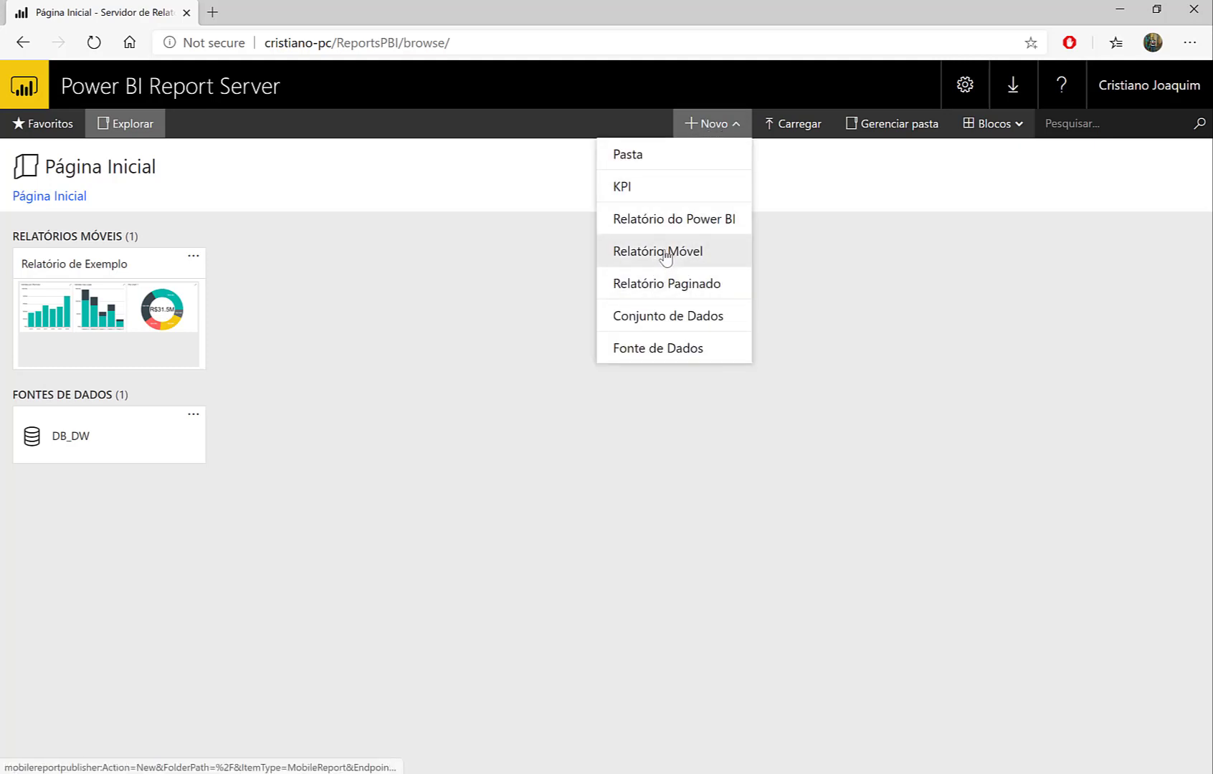
{"action": "left_click", "coordinate": [736, 625]}
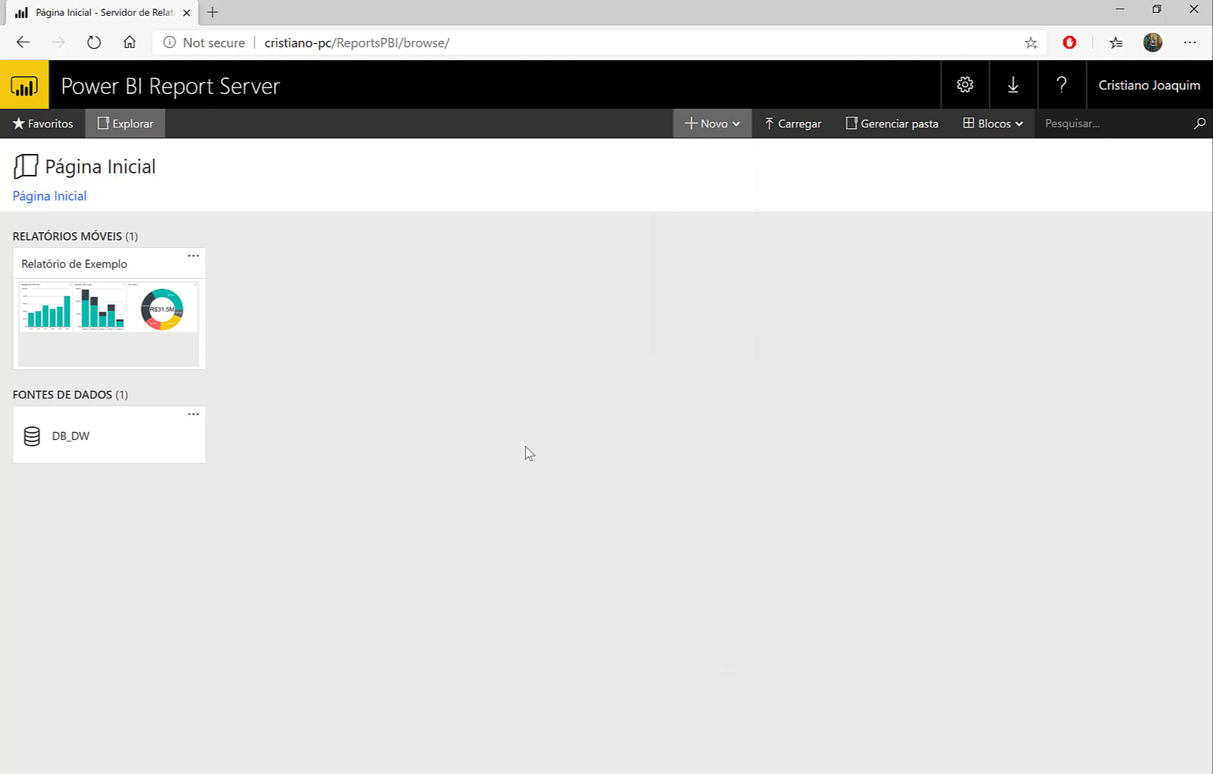
From the new Relatório Móvel option, view the Mobile Report Publisher download page without opening the application, then switch back to SQL Server Mobile Report Publisher.
{"action": "left_click", "coordinate": [736, 133]}
{"action": "left_click", "coordinate": [678, 252]}
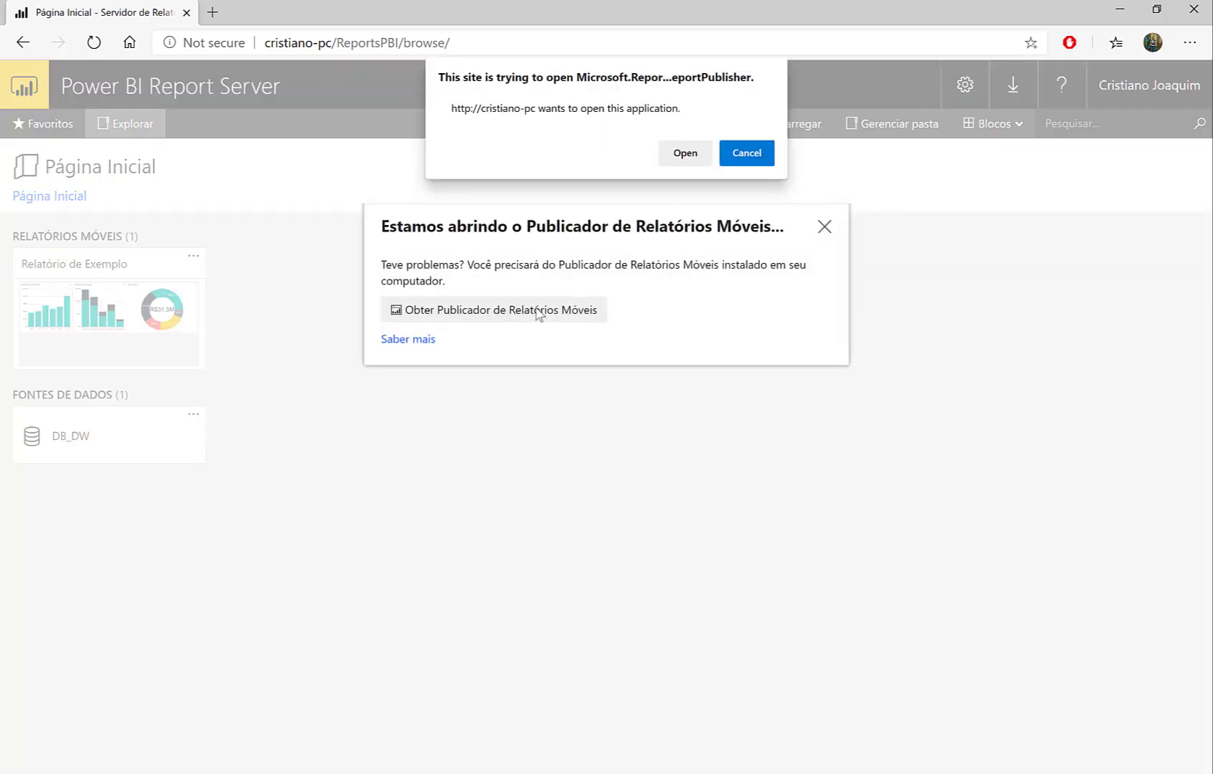
{"action": "left_click", "coordinate": [736, 168]}
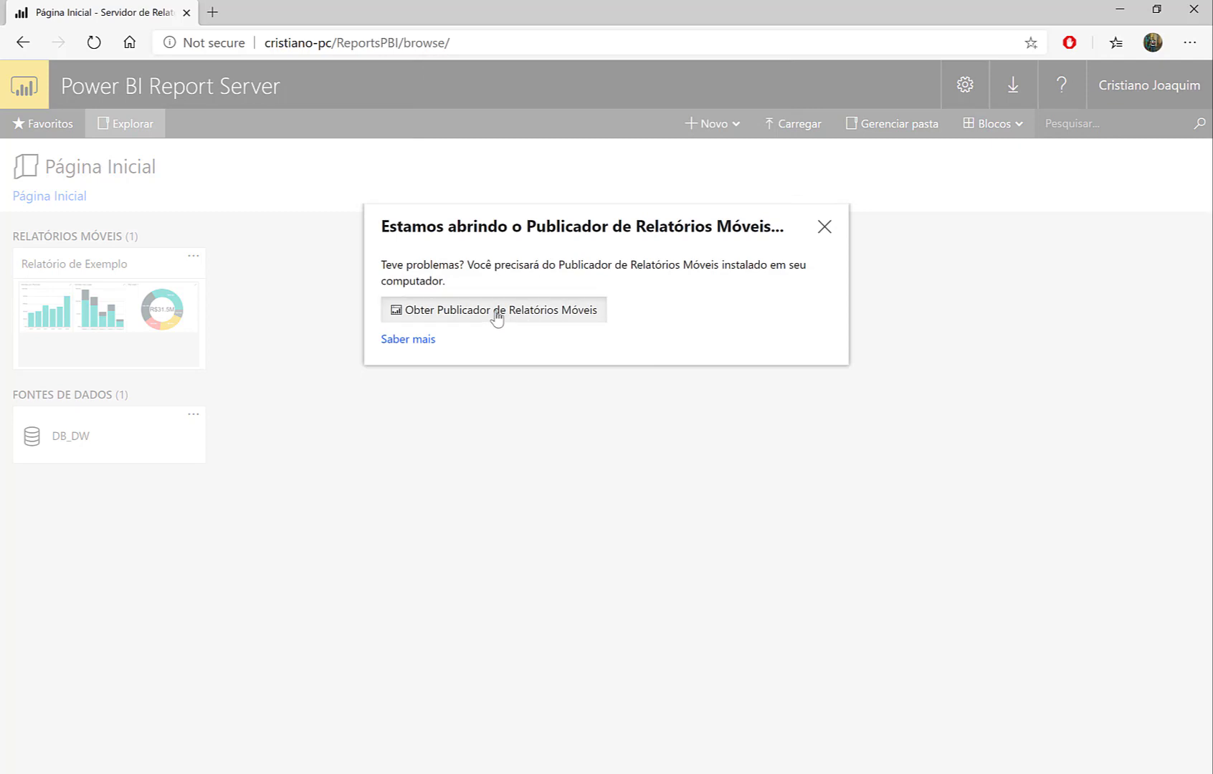
{"action": "left_click", "coordinate": [493, 311]}
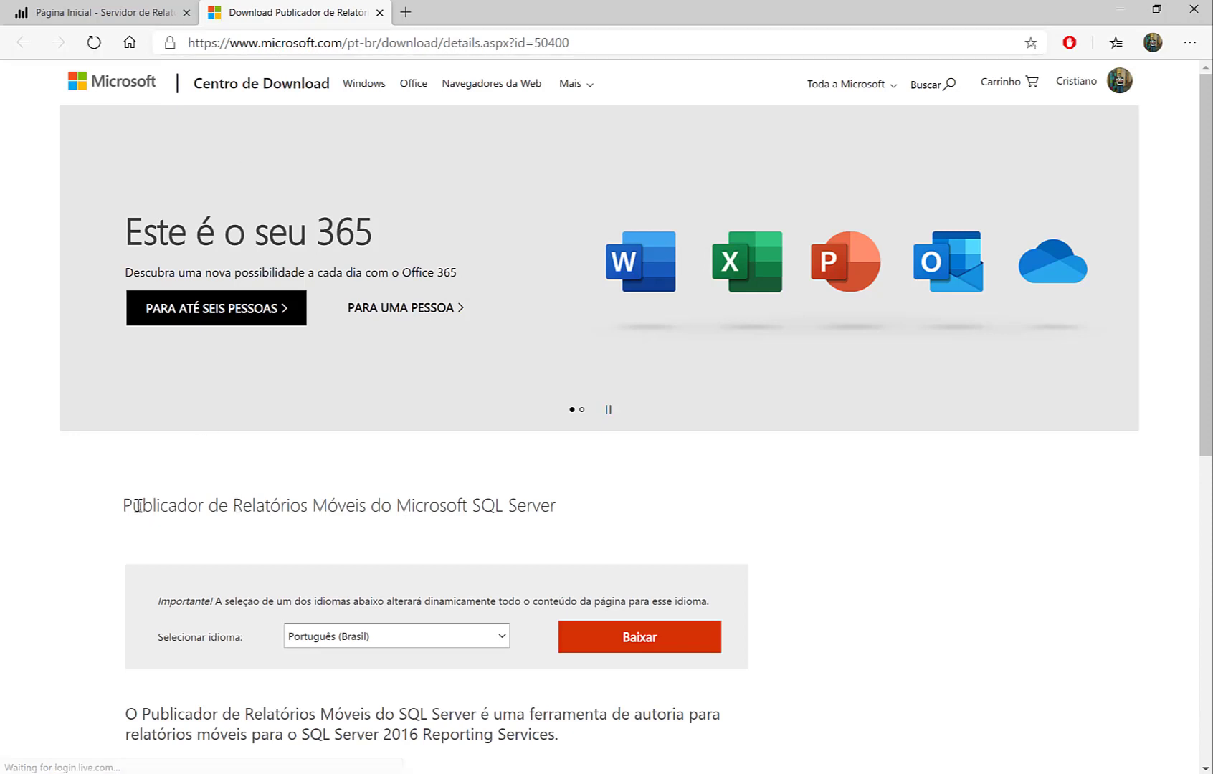
{"action": "left_click_drag", "start_coordinate": [122, 508], "coordinate": [194, 510]}
{"action": "left_click_drag", "start_coordinate": [295, 514], "coordinate": [393, 523]}
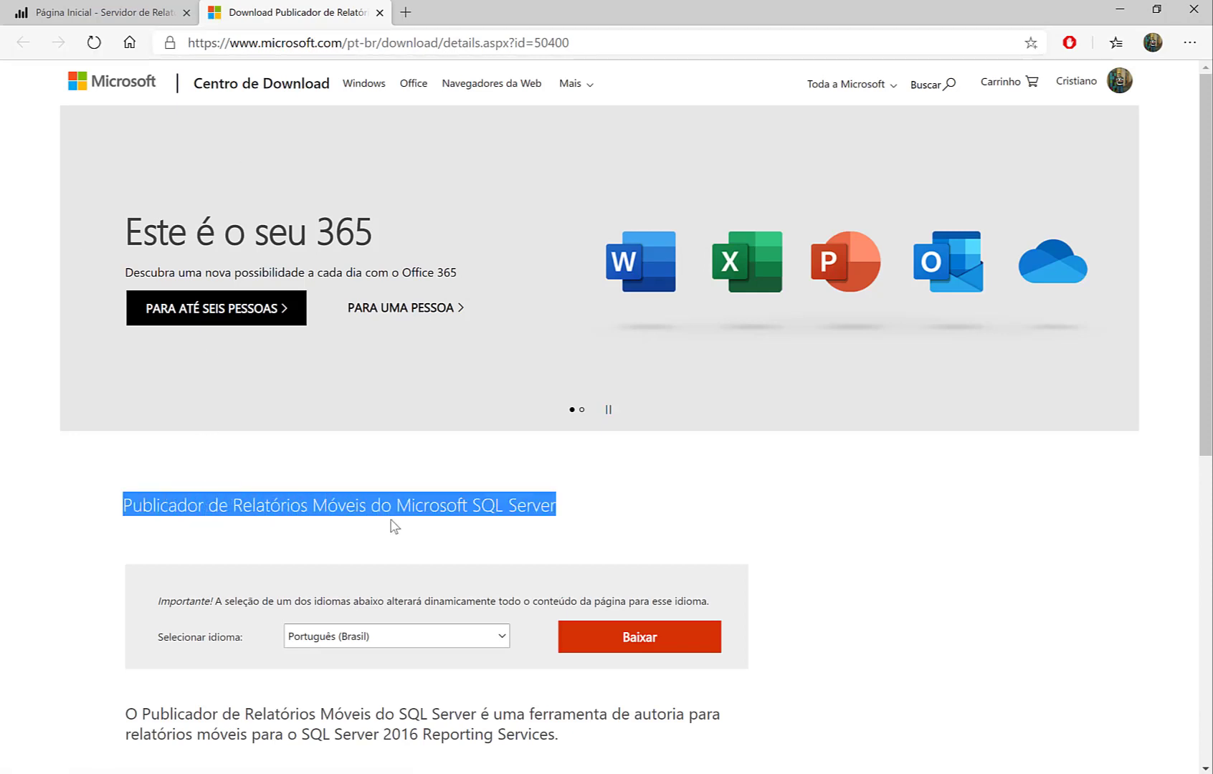
{"action": "left_click", "coordinate": [647, 514]}
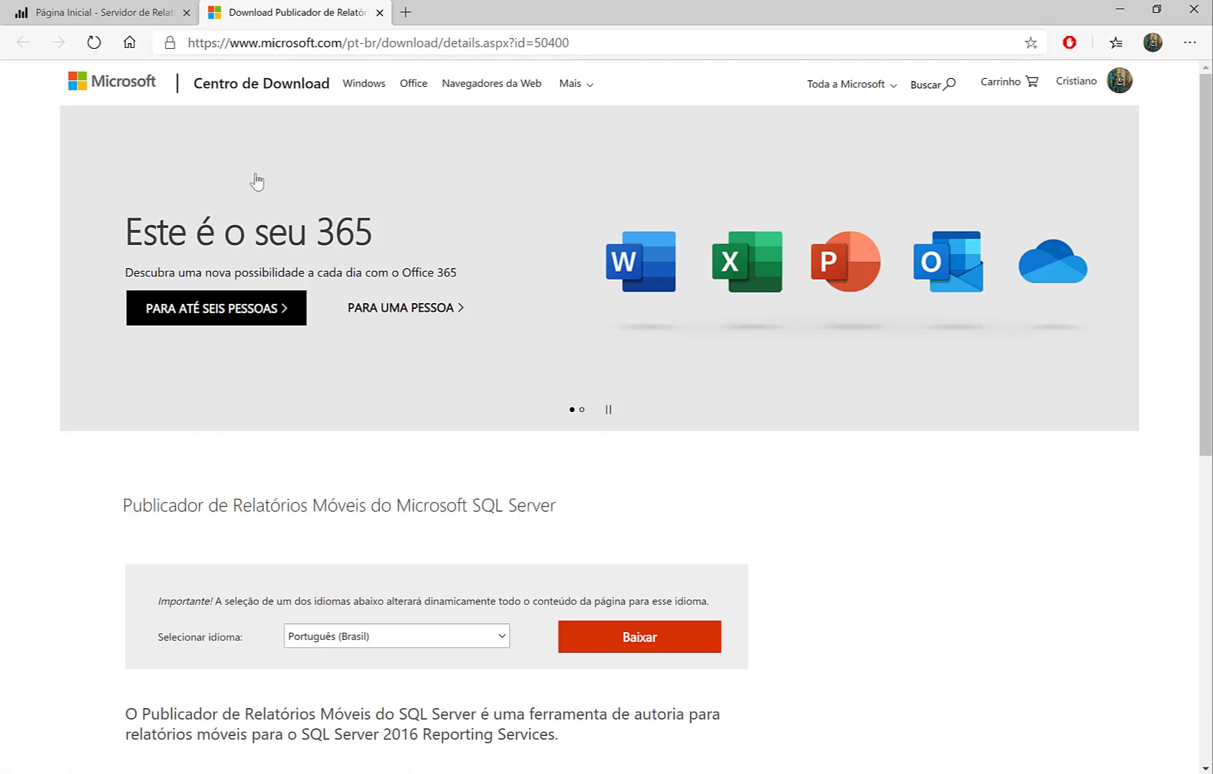
{"action": "left_click", "coordinate": [1118, 9]}
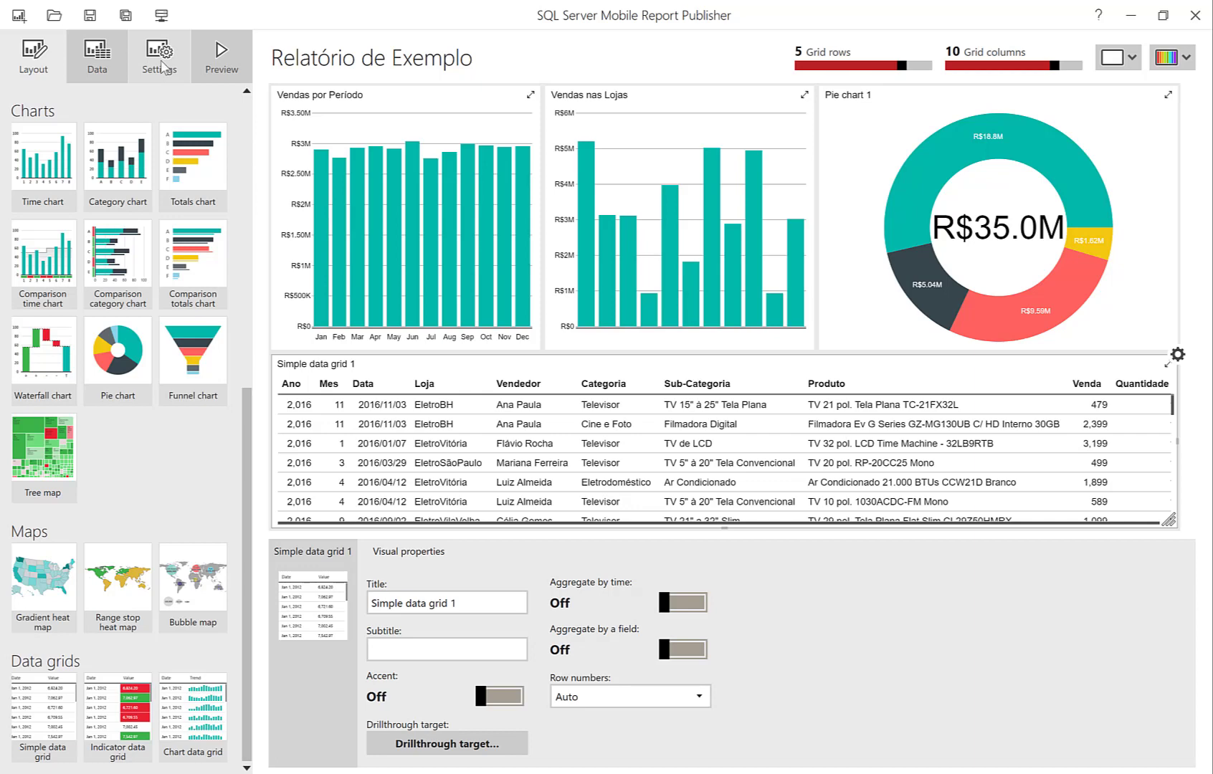
Check the report settings, preview the complete report and return to its layout.
{"action": "left_click", "coordinate": [165, 68]}
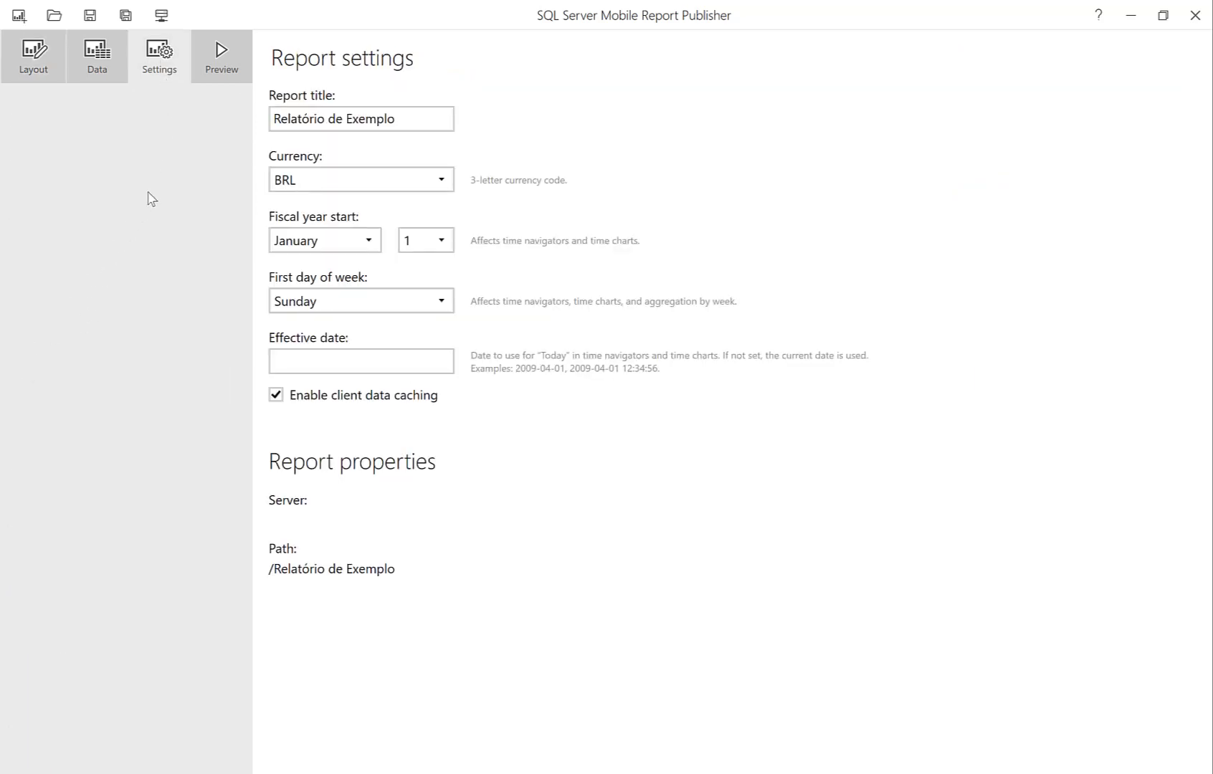
{"action": "left_click", "coordinate": [196, 49]}
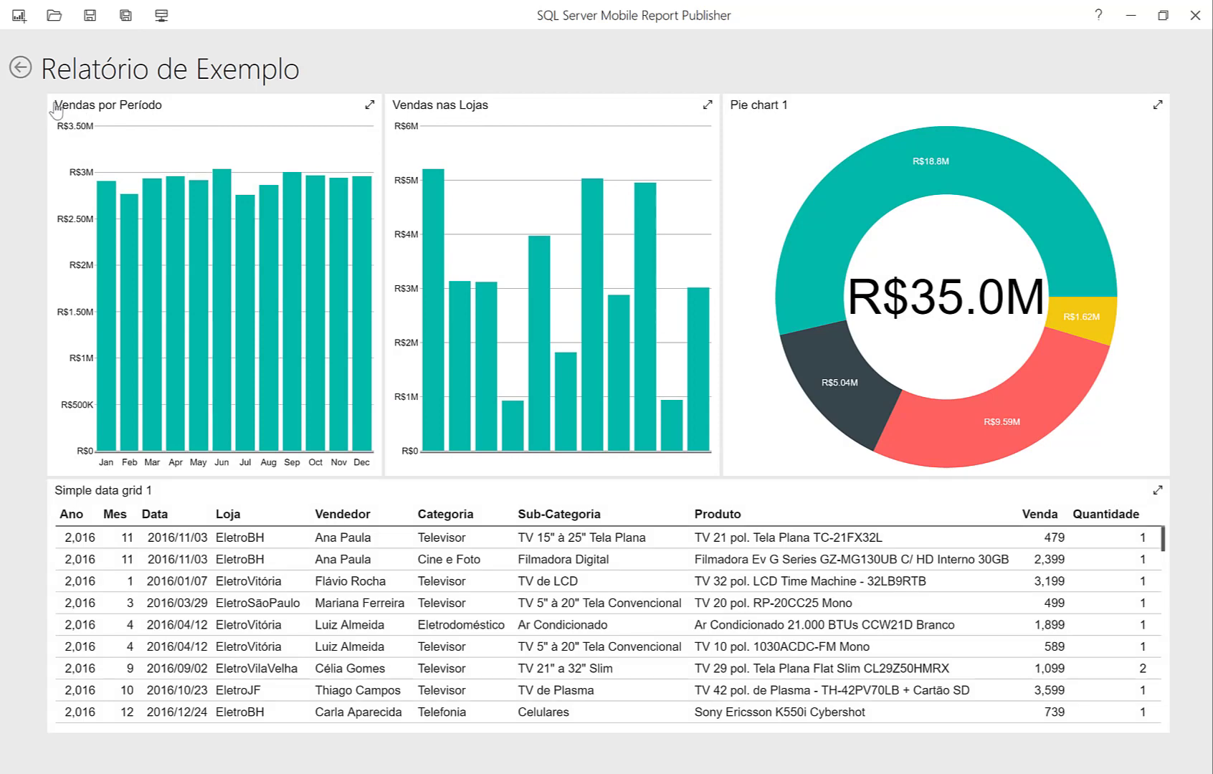
{"action": "left_click", "coordinate": [20, 68]}
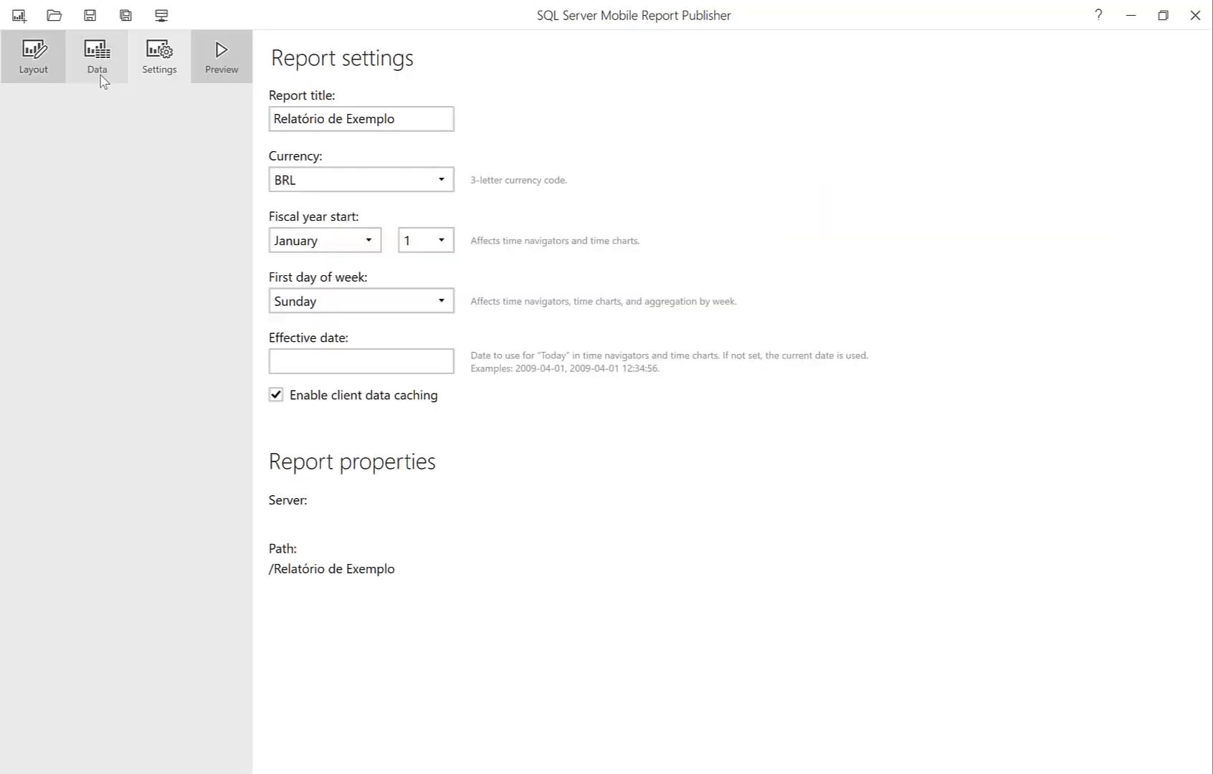
{"action": "left_click", "coordinate": [80, 59]}
{"action": "left_click", "coordinate": [33, 59]}
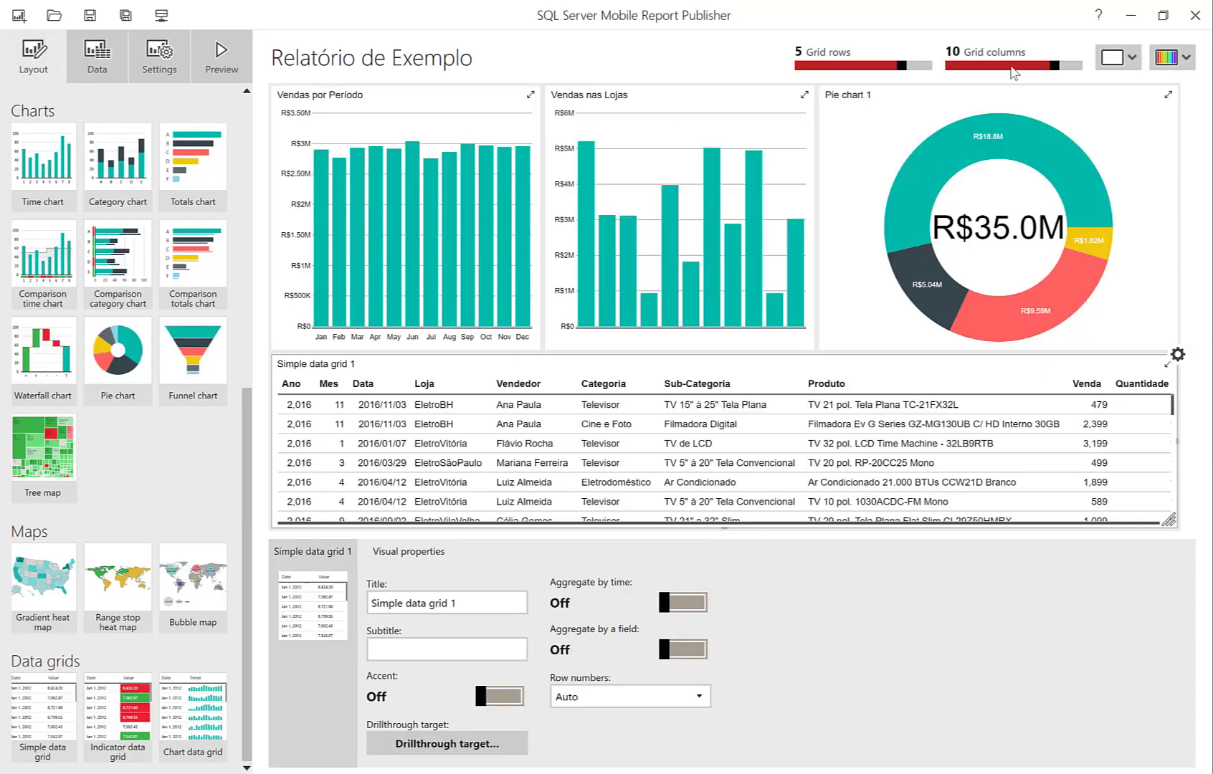
Try the Spa, Pink and Nickel color palettes on the report, then apply the Sky palette.
{"action": "left_click", "coordinate": [1175, 57]}
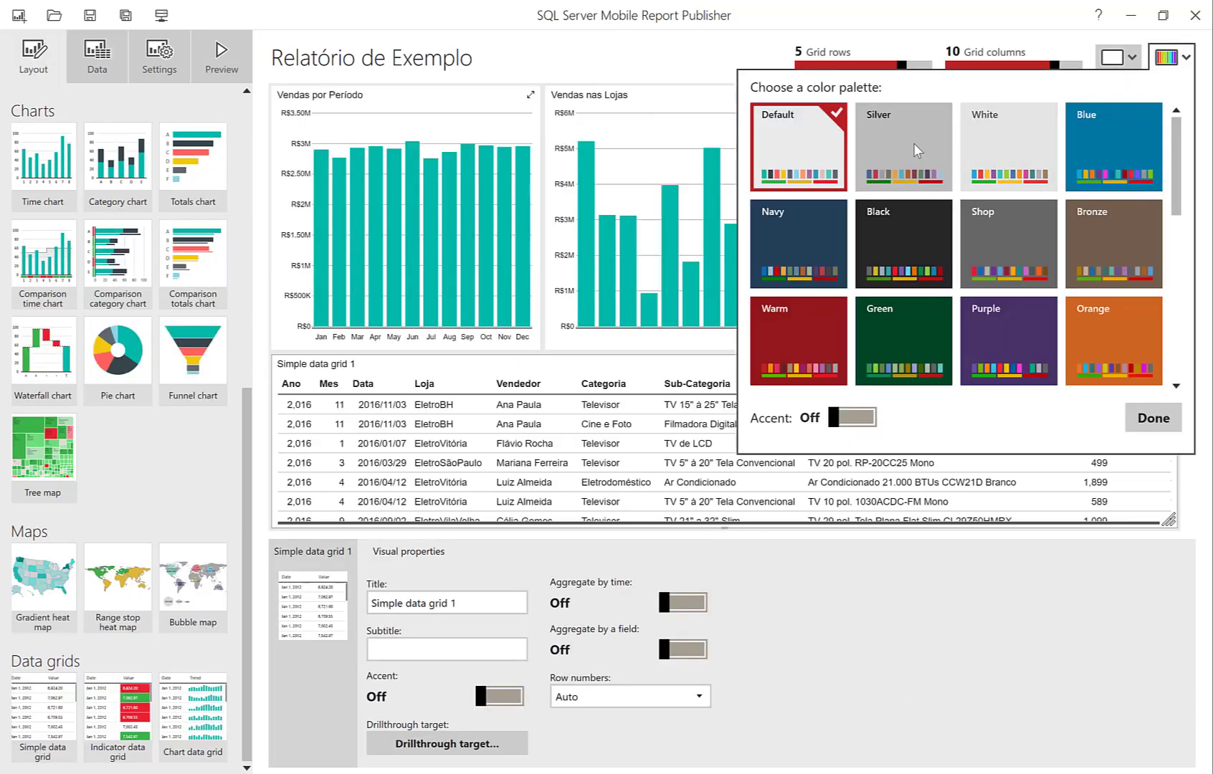
{"action": "scroll", "coordinate": [956, 153], "scroll_direction": "down", "scroll_amount": 2}
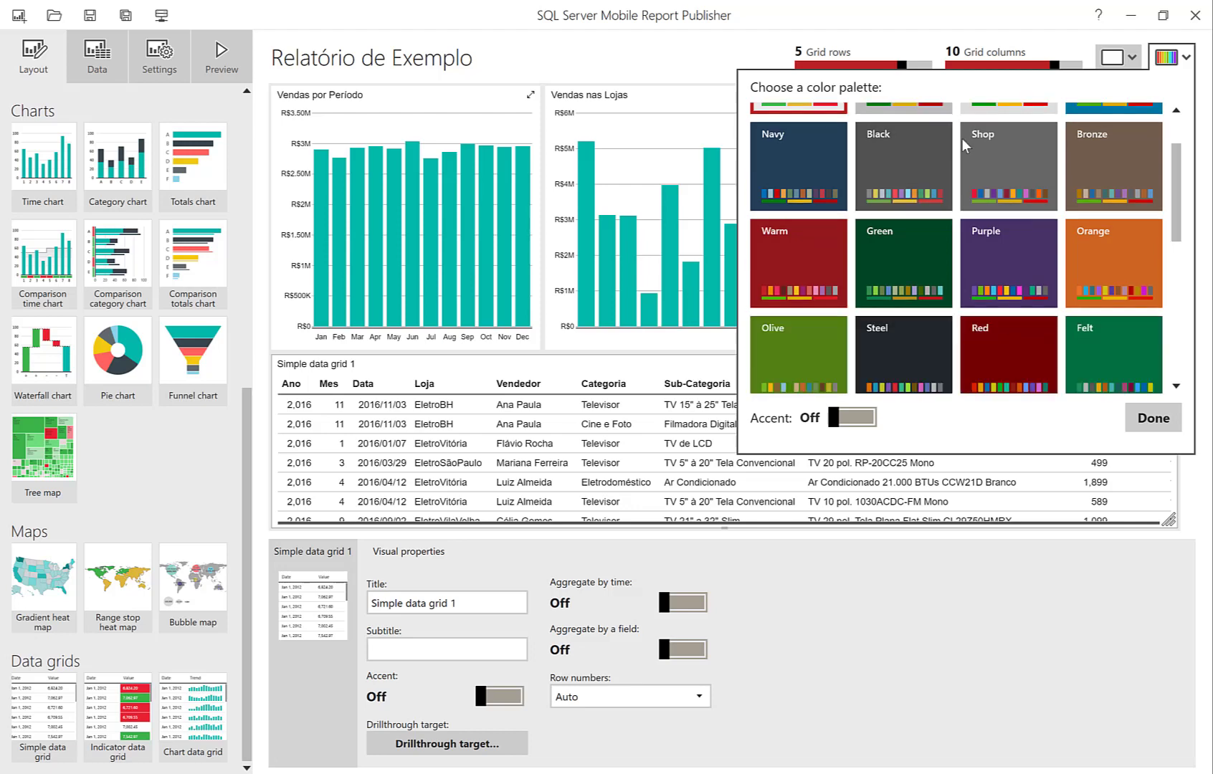
{"action": "scroll", "coordinate": [899, 308], "scroll_direction": "down", "scroll_amount": 3}
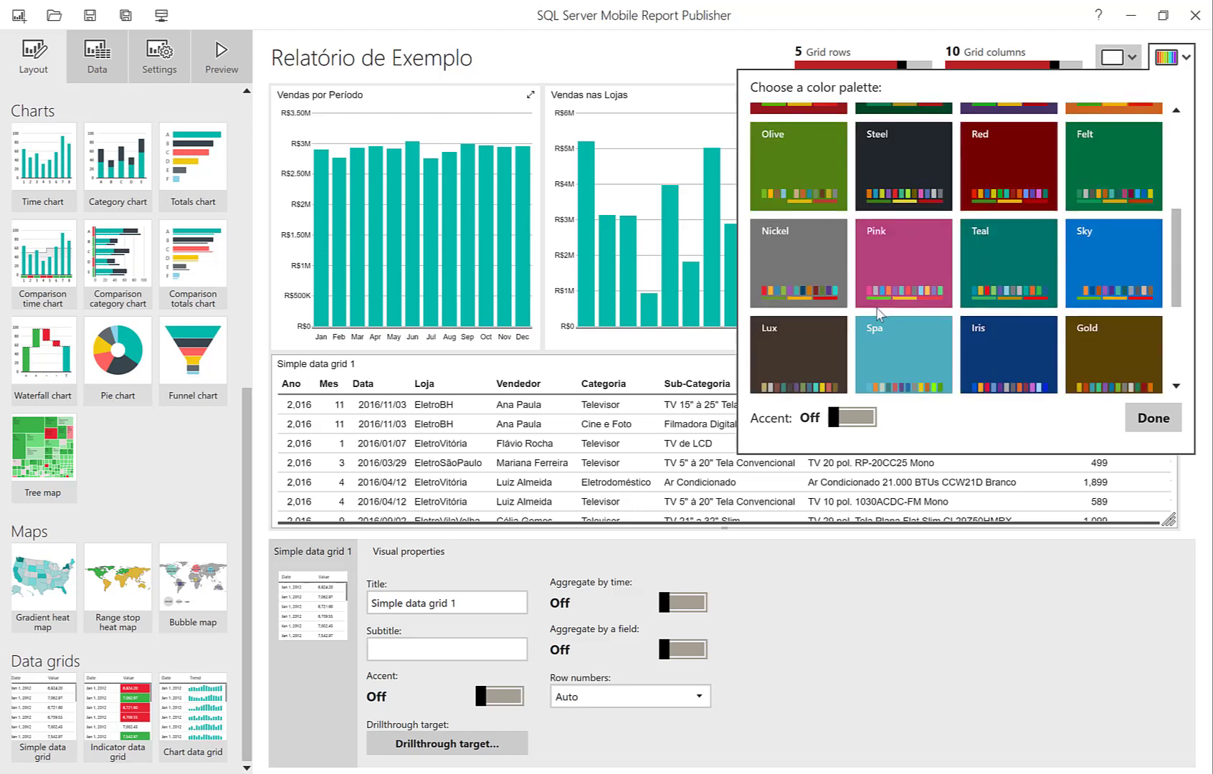
{"action": "left_click", "coordinate": [882, 276]}
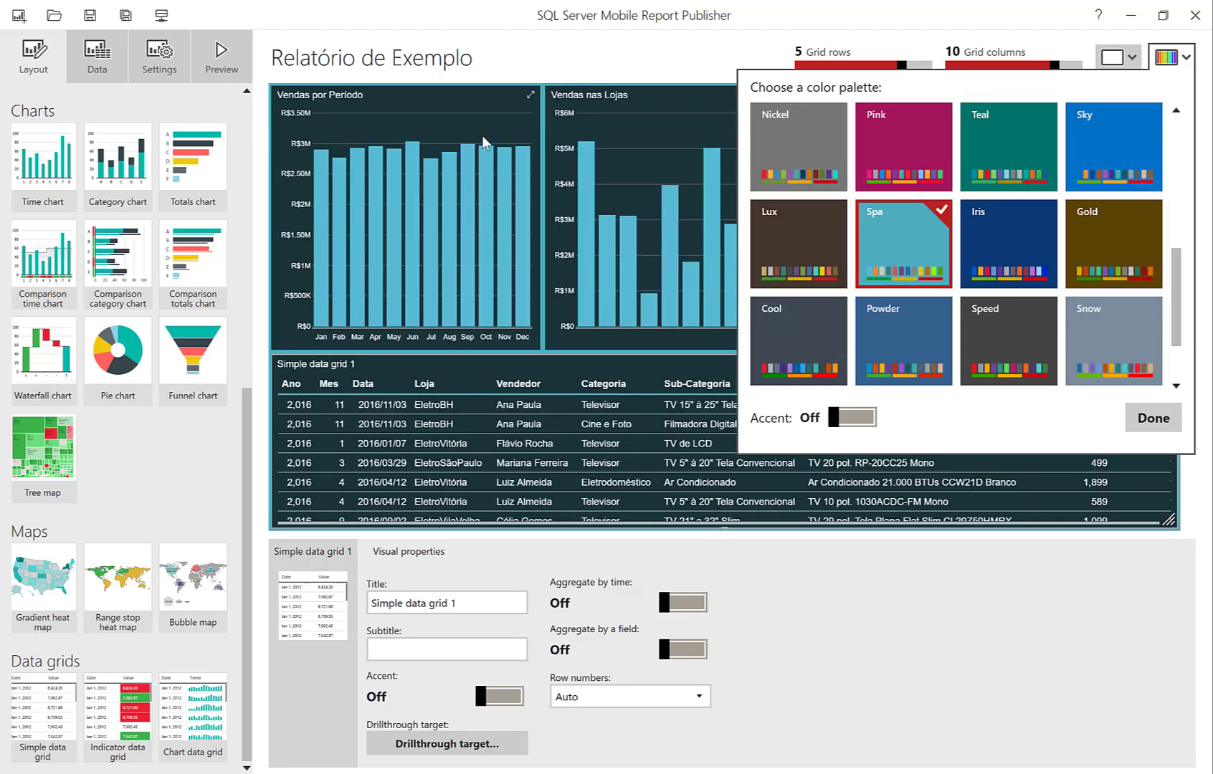
{"action": "left_click", "coordinate": [915, 159]}
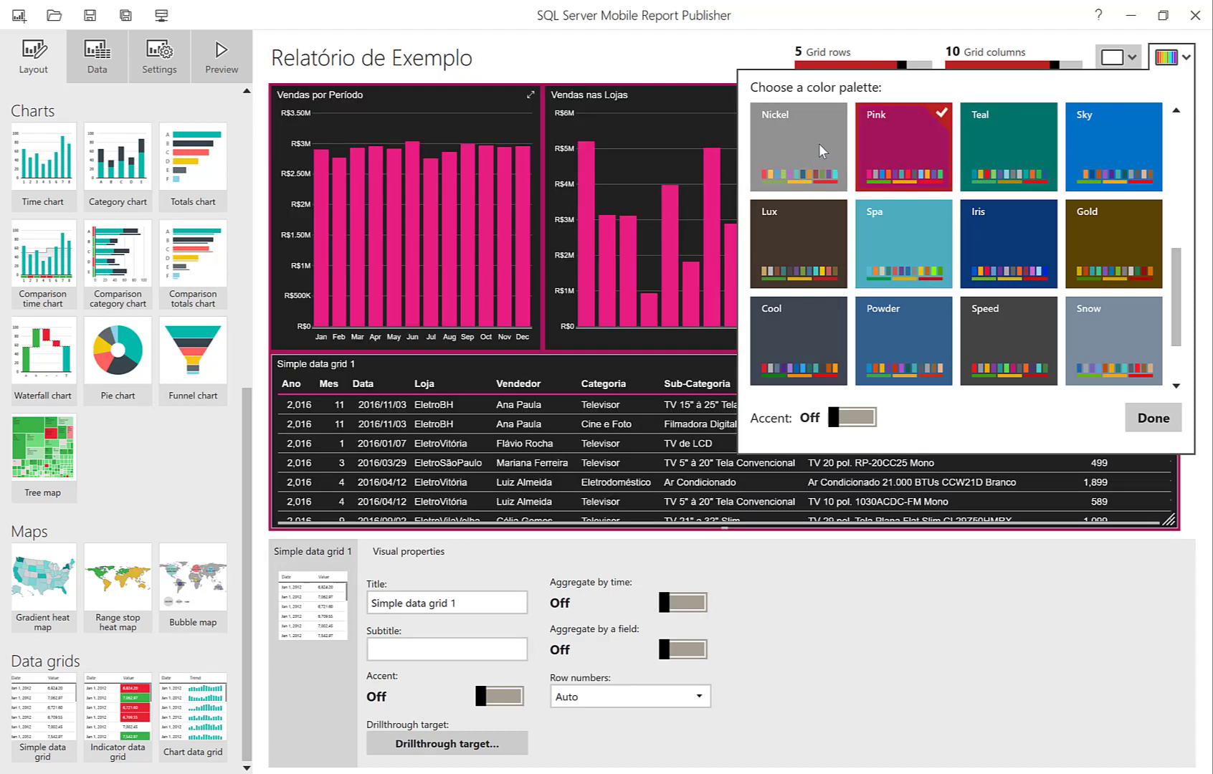
{"action": "left_click", "coordinate": [821, 150]}
{"action": "left_click", "coordinate": [1090, 143]}
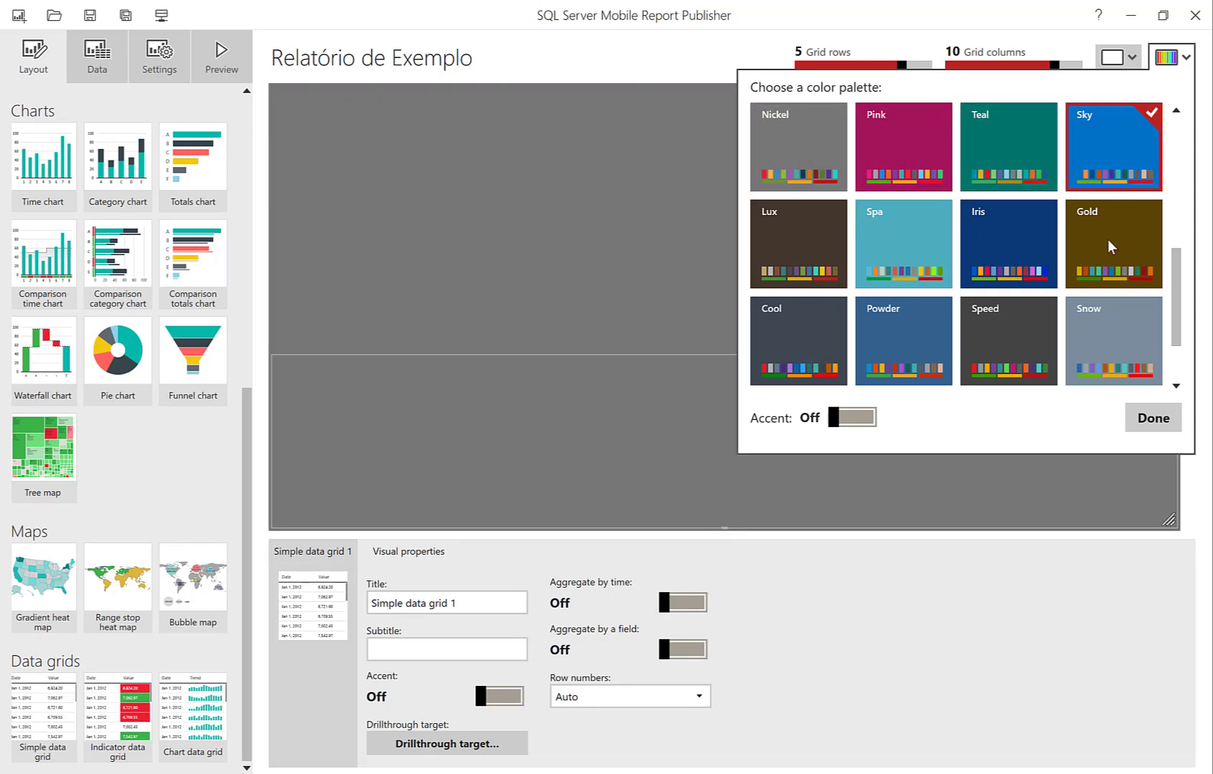
Fill the Tablet layout at full width with Vendas por Período over three rows, Pie chart 1 over two and the simple data grid over three.
{"action": "left_click", "coordinate": [1118, 57]}
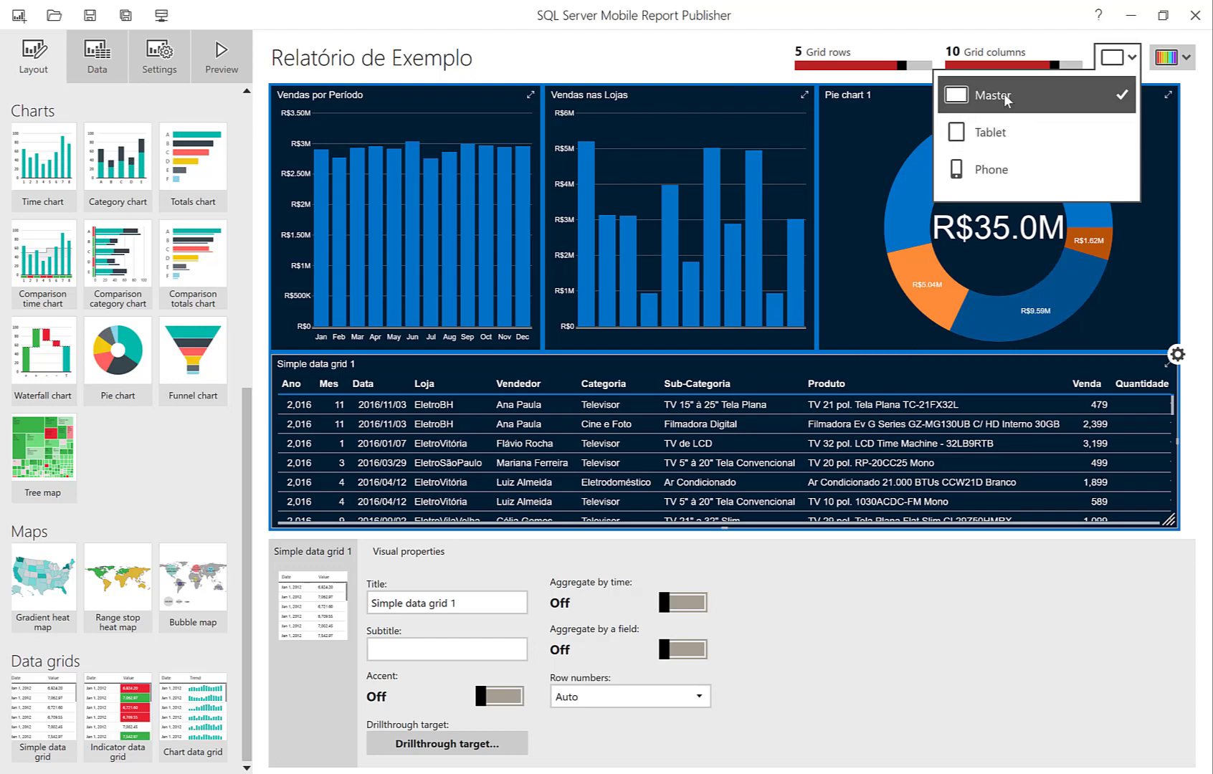
{"action": "left_click", "coordinate": [998, 129]}
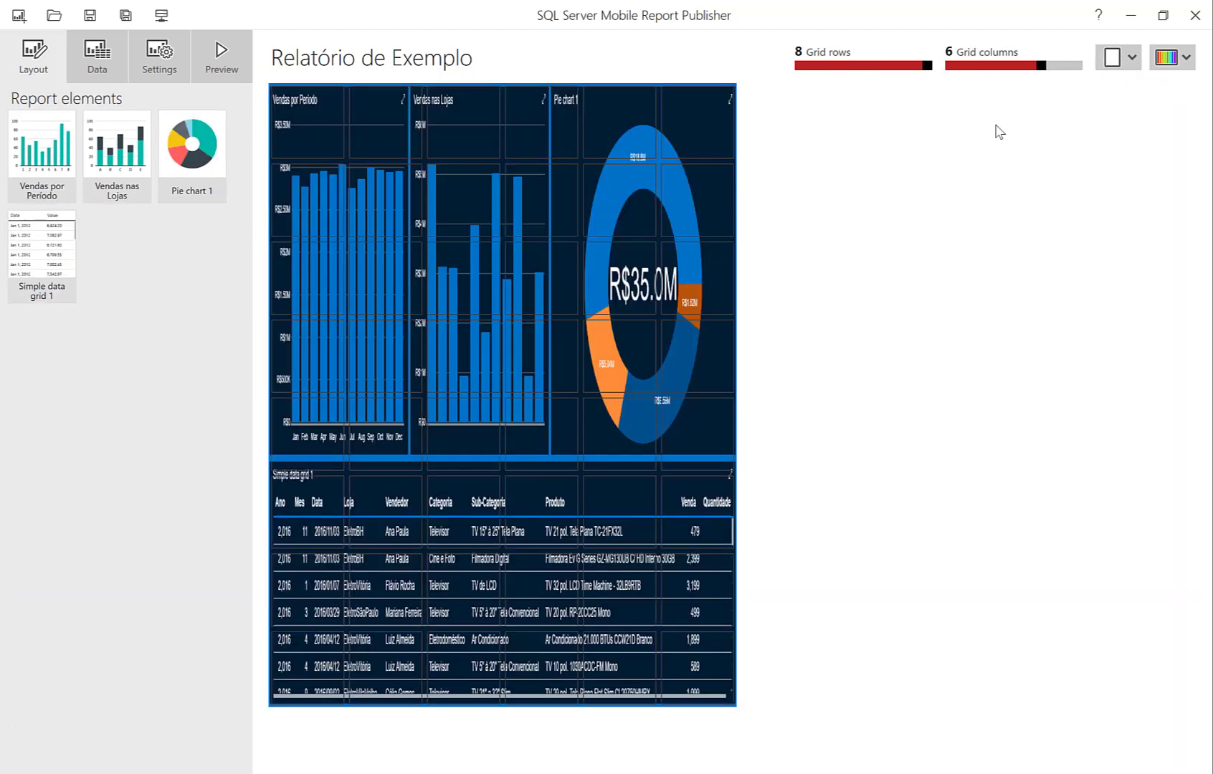
{"action": "left_click_drag", "start_coordinate": [20, 130], "coordinate": [279, 105]}
{"action": "left_click_drag", "start_coordinate": [335, 151], "coordinate": [725, 308]}
{"action": "left_click_drag", "start_coordinate": [120, 154], "coordinate": [725, 480]}
{"action": "left_click_drag", "start_coordinate": [85, 153], "coordinate": [725, 693]}
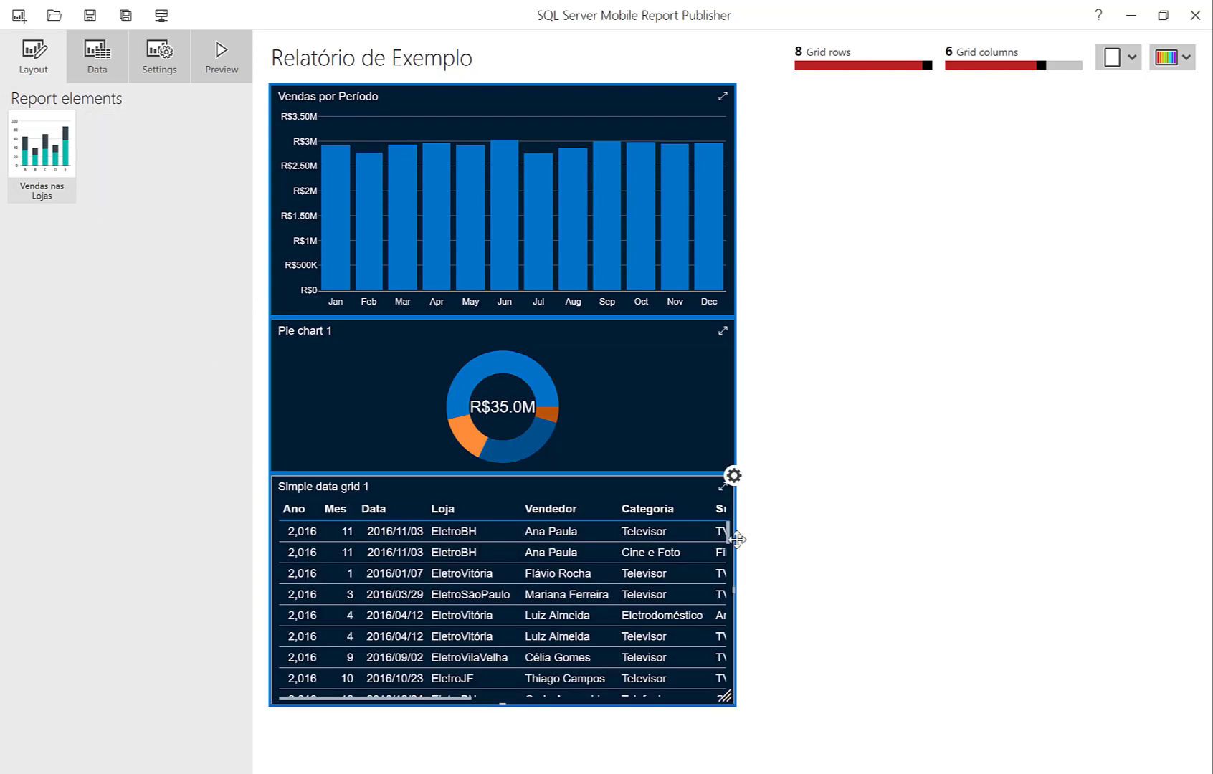
Switch to the Phone layout and place Pie chart 1 across all four columns of the first two grid rows.
{"action": "left_click", "coordinate": [1130, 65]}
{"action": "left_click", "coordinate": [1026, 178]}
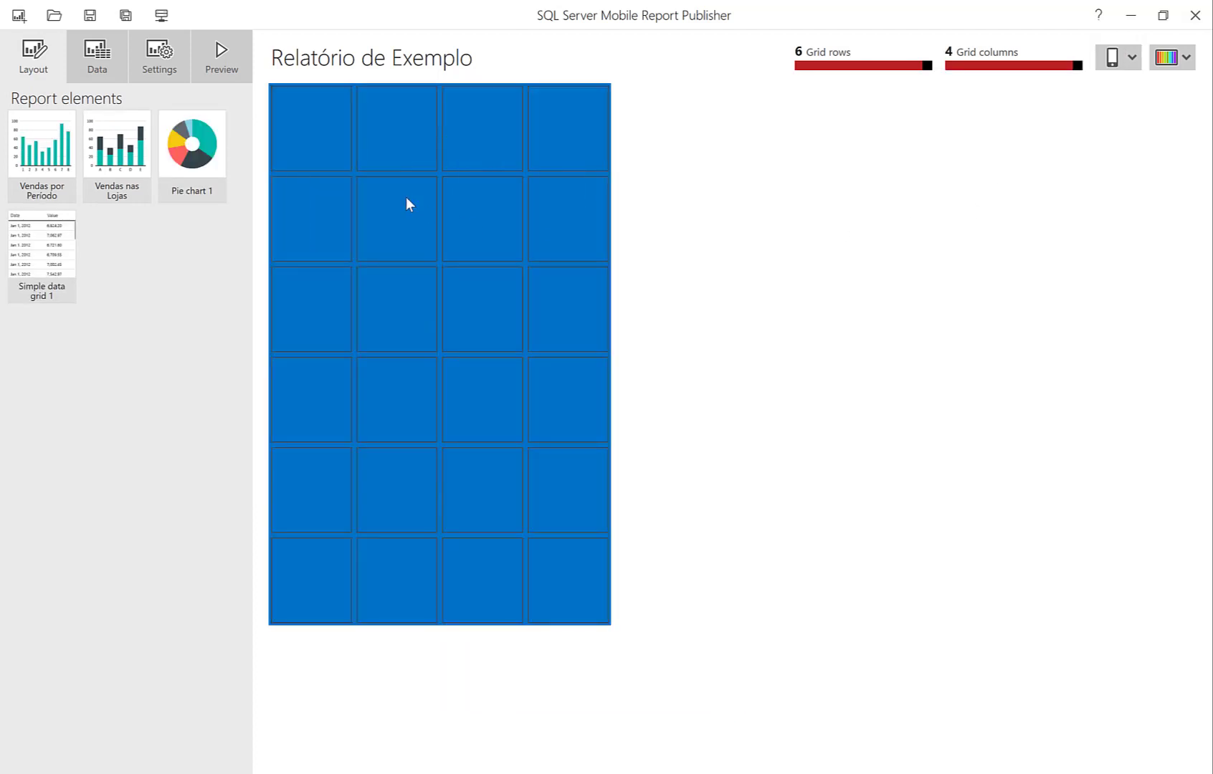
{"action": "left_click_drag", "start_coordinate": [193, 147], "coordinate": [600, 271]}
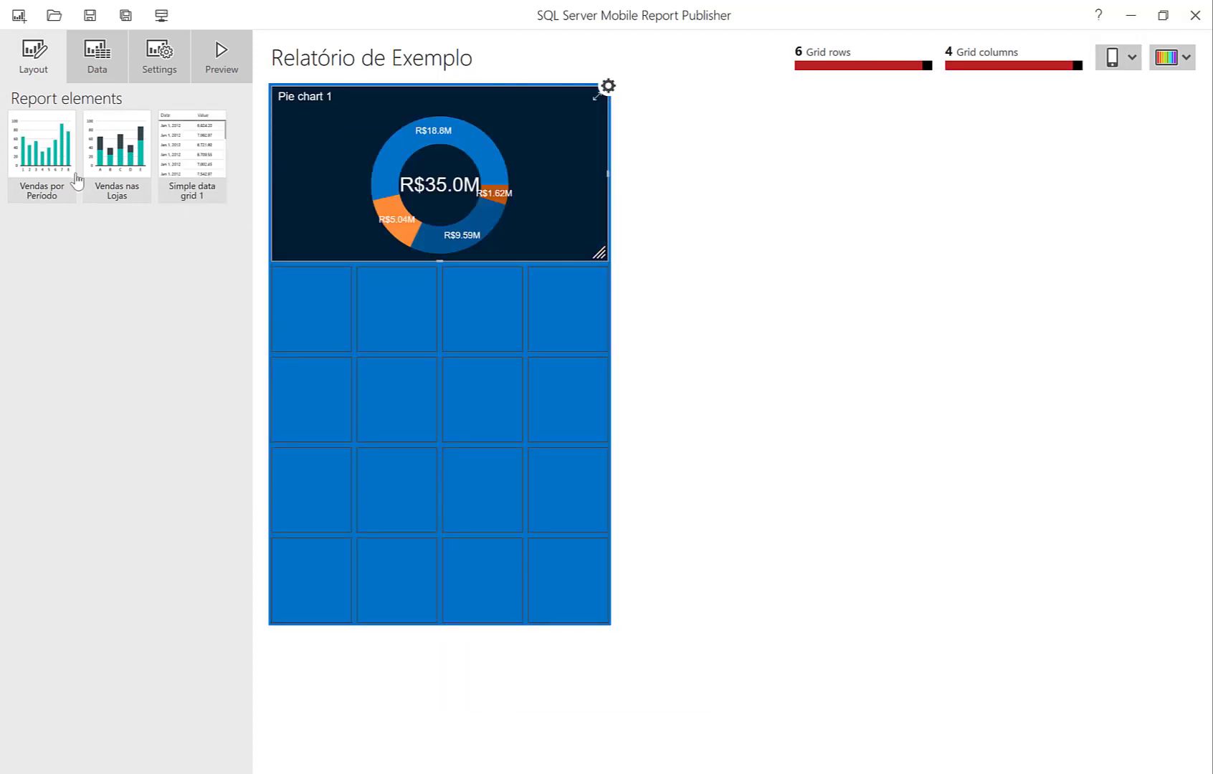
Place Vendas por Período across all four columns of the third and fourth grid rows.
{"action": "left_click_drag", "start_coordinate": [58, 147], "coordinate": [344, 337]}
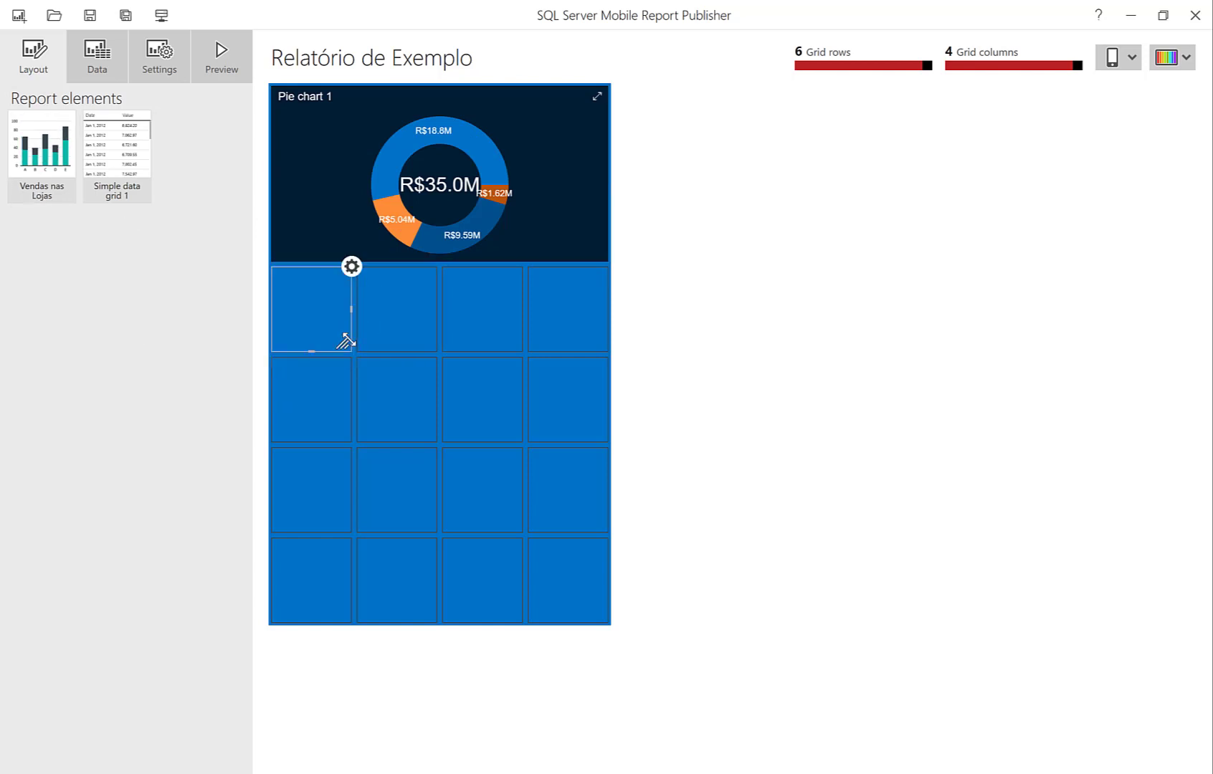
{"action": "left_click_drag", "start_coordinate": [466, 399], "coordinate": [600, 437]}
Narrow Pie chart 1 to two columns and place Vendas nas Lojas beside it, spanning two columns and two rows.
{"action": "left_click_drag", "start_coordinate": [25, 132], "coordinate": [319, 433]}
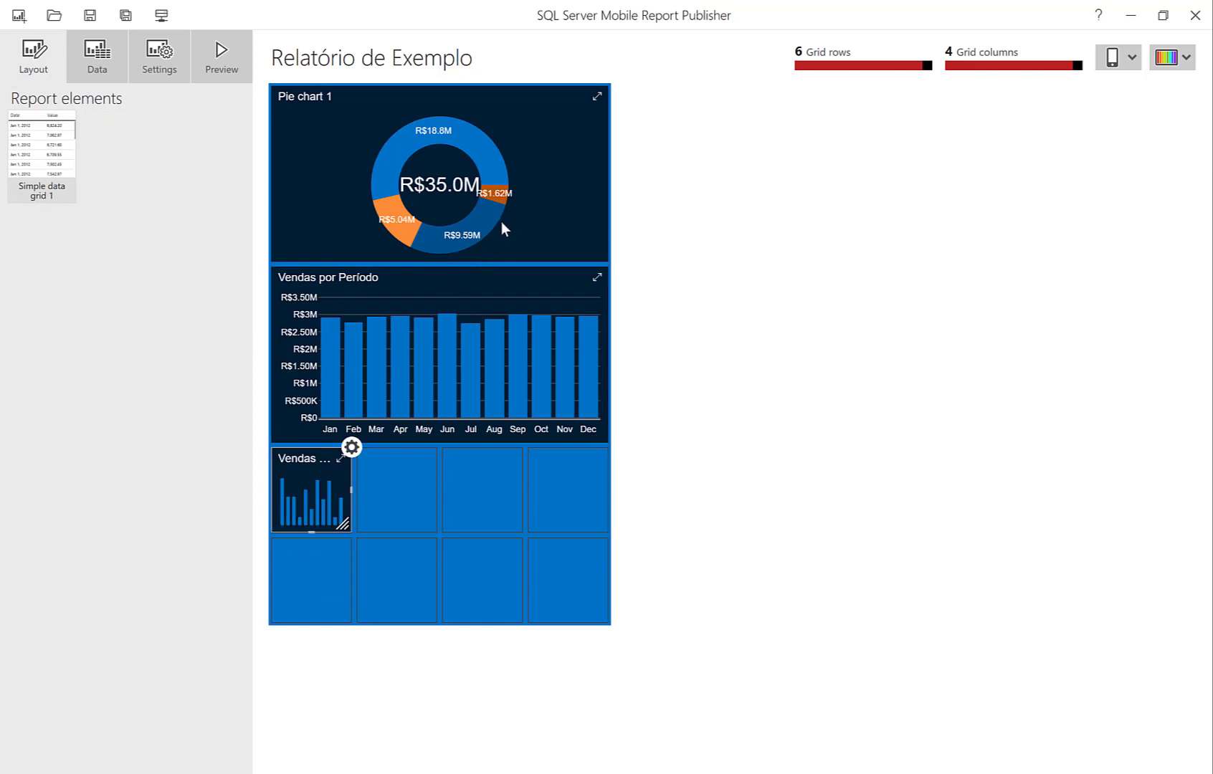
{"action": "left_click_drag", "start_coordinate": [585, 241], "coordinate": [430, 256]}
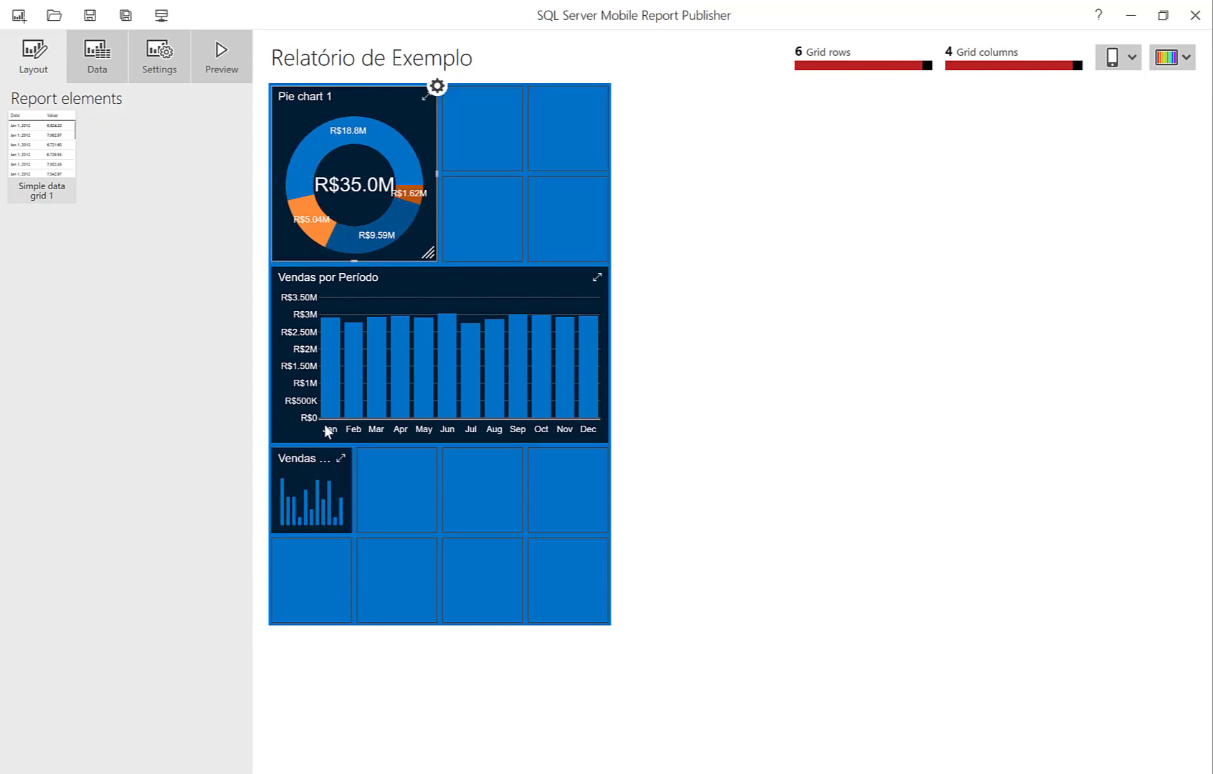
{"action": "left_click", "coordinate": [321, 474]}
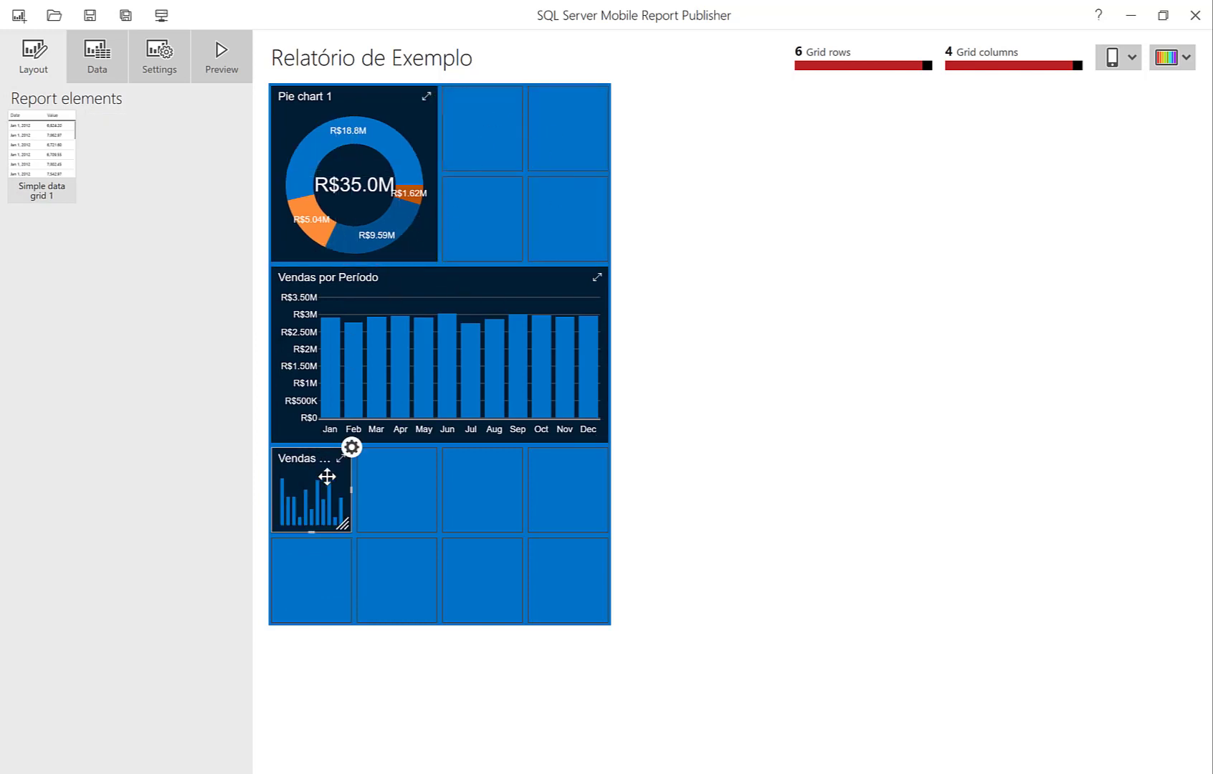
{"action": "left_click_drag", "start_coordinate": [317, 486], "coordinate": [502, 122]}
{"action": "left_click_drag", "start_coordinate": [563, 193], "coordinate": [601, 240]}
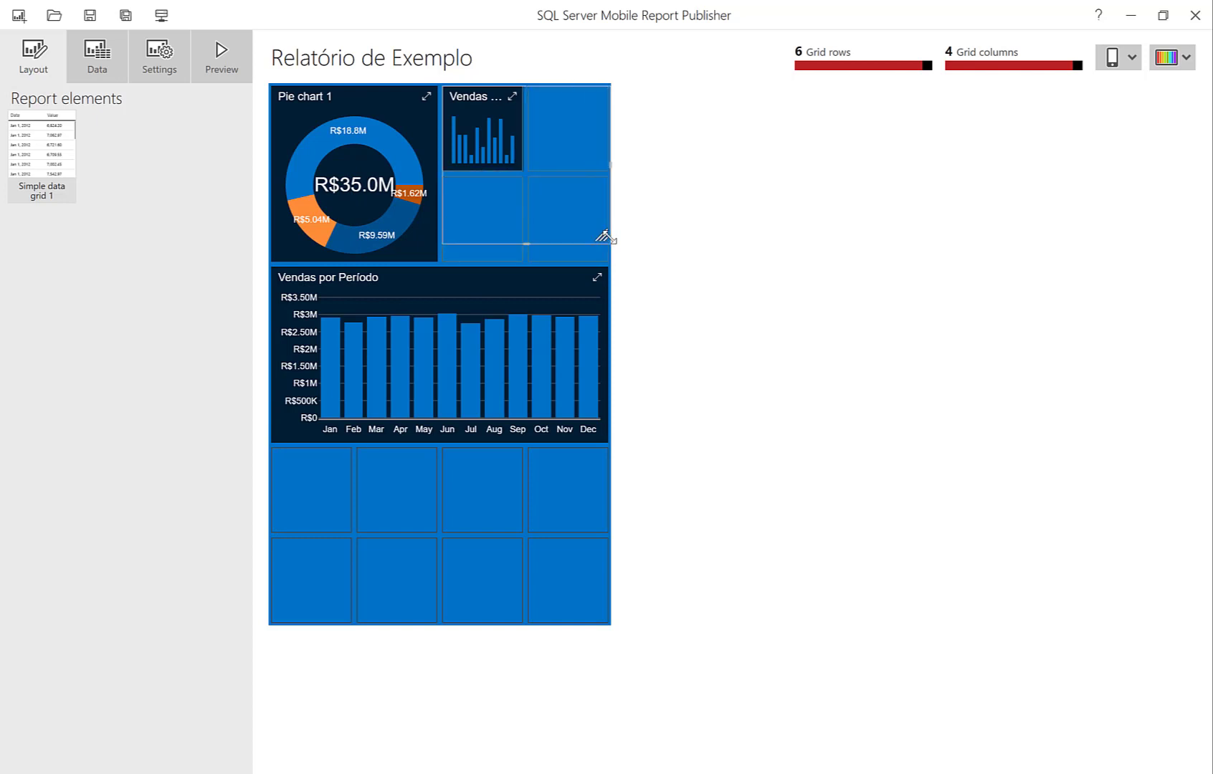
Fill the last two grid rows at full width with Simple data grid 1 and preview the phone layout.
{"action": "left_click_drag", "start_coordinate": [53, 176], "coordinate": [615, 628]}
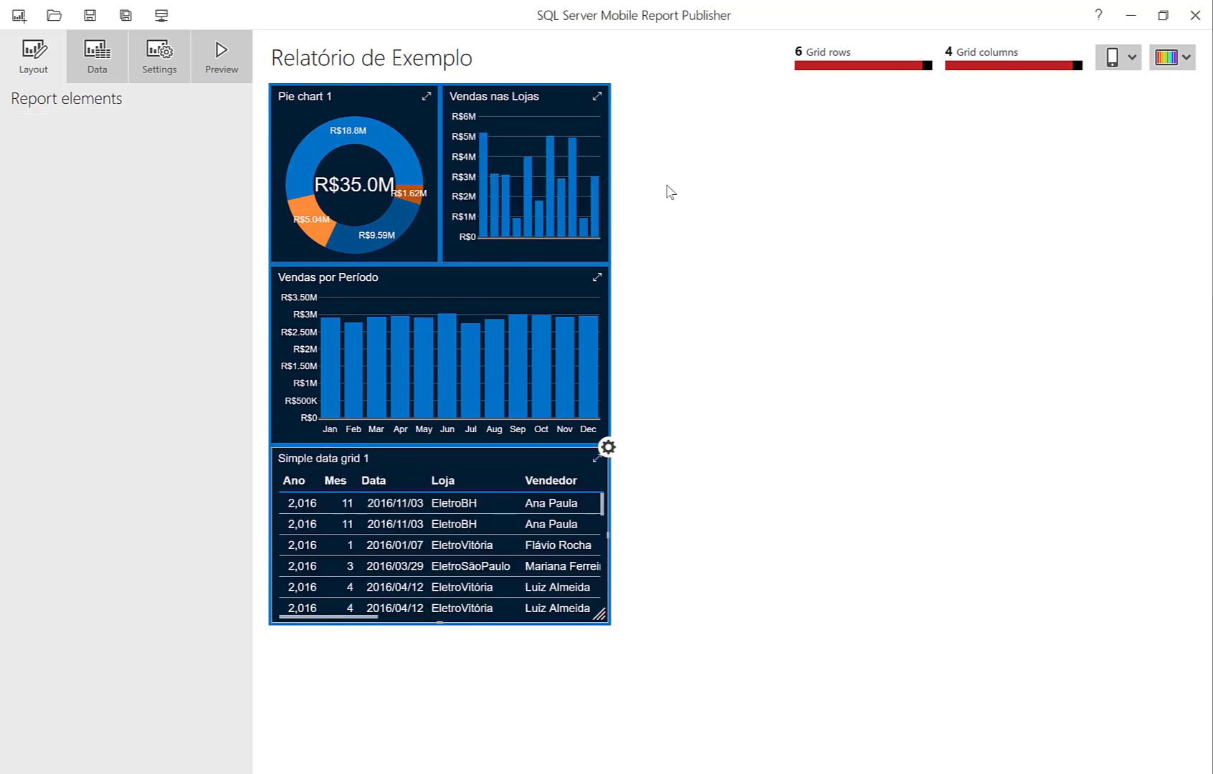
{"action": "left_click", "coordinate": [230, 58]}
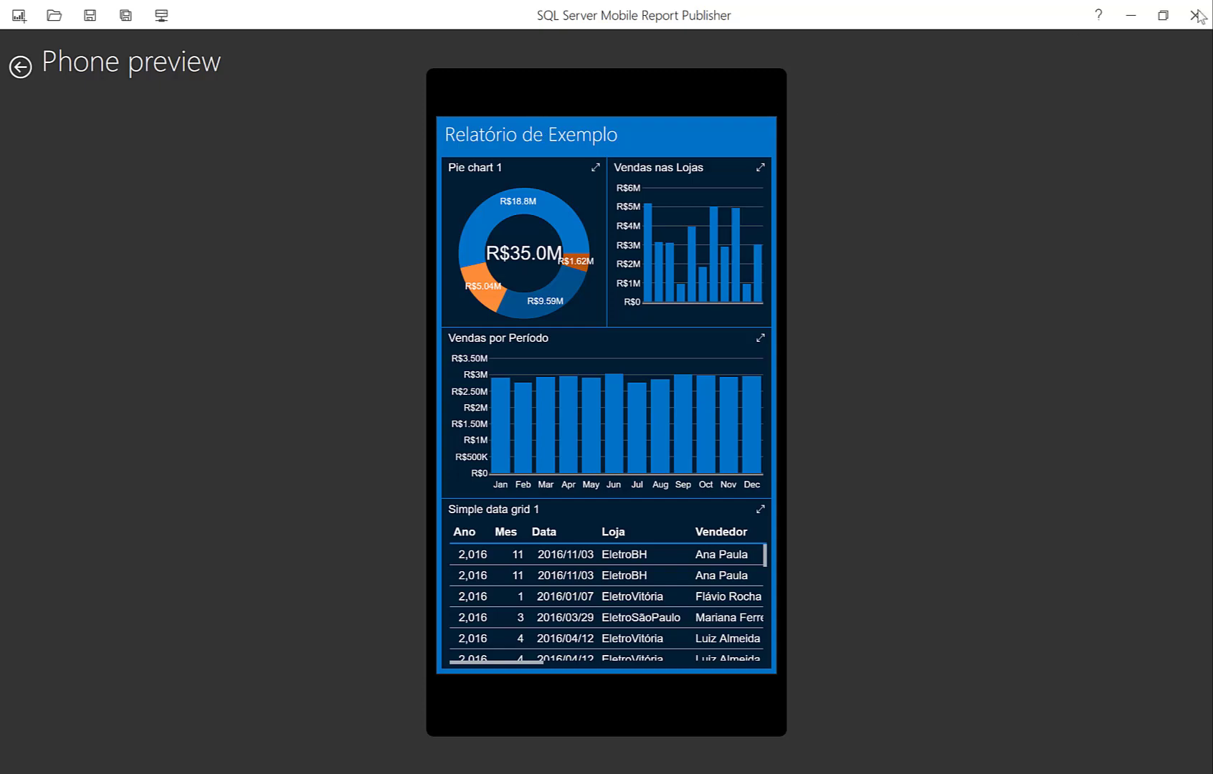
Minimize the report publisher, switch to the Power BI Report Server home page in Edge and dismiss the mobile report publisher notice.
{"action": "left_click", "coordinate": [1130, 15]}
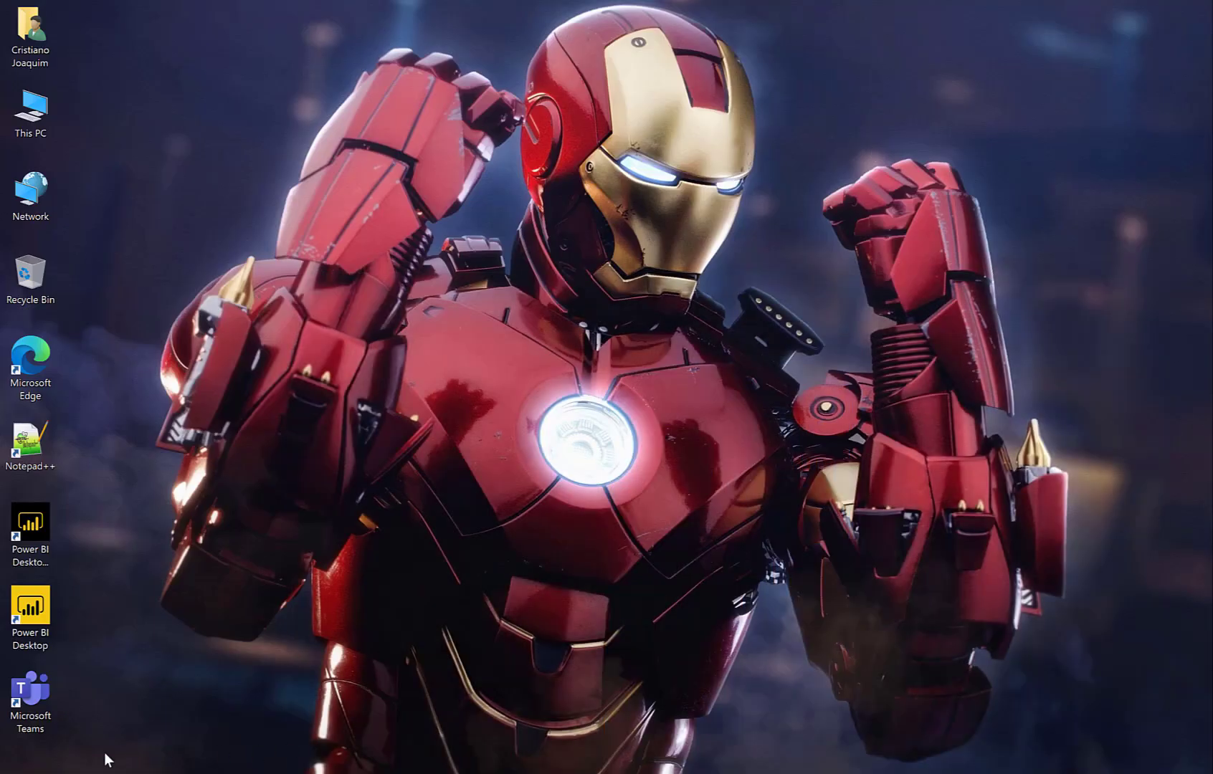
{"action": "left_click", "coordinate": [75, 670]}
{"action": "left_click", "coordinate": [123, 14]}
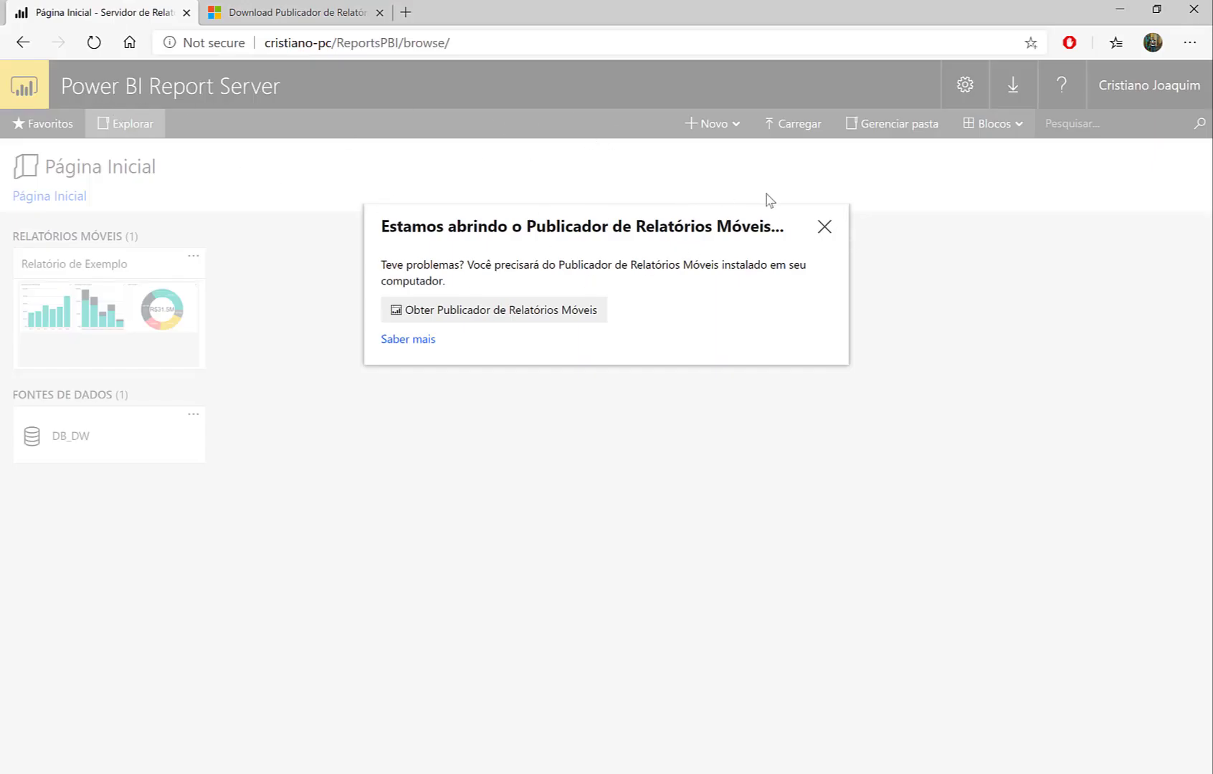
{"action": "left_click", "coordinate": [824, 227]}
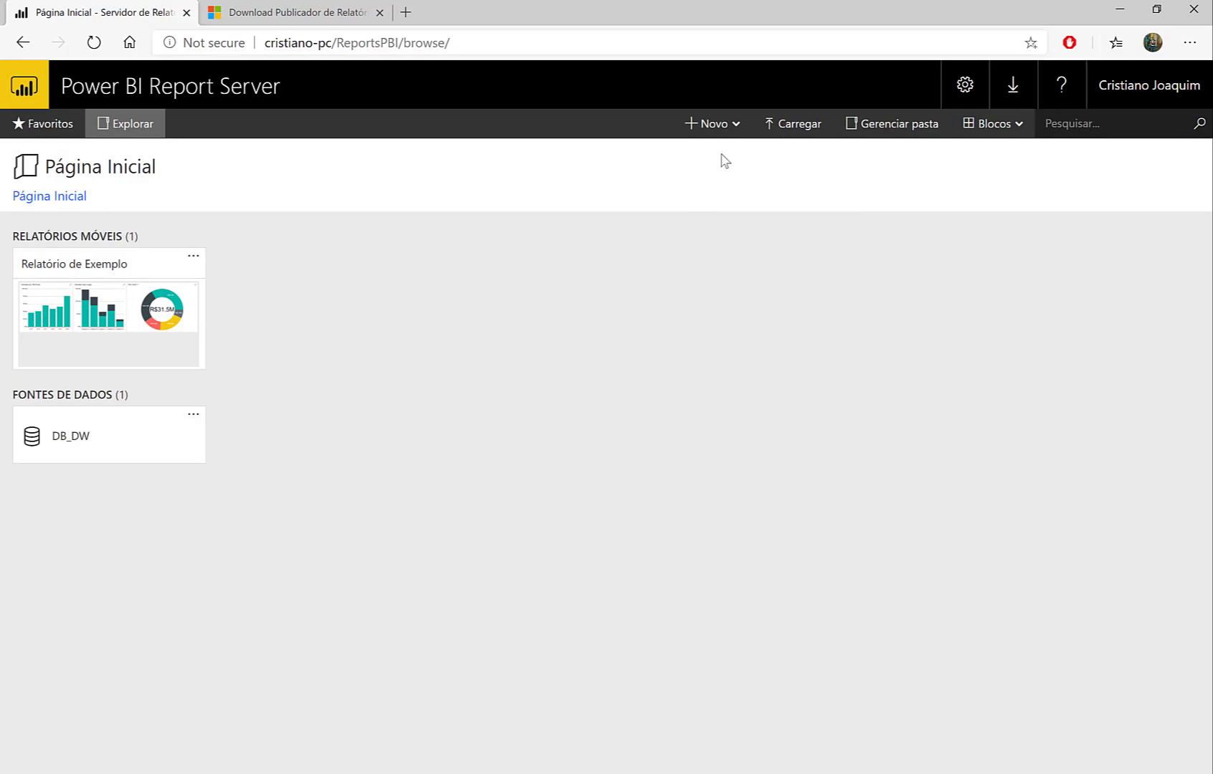